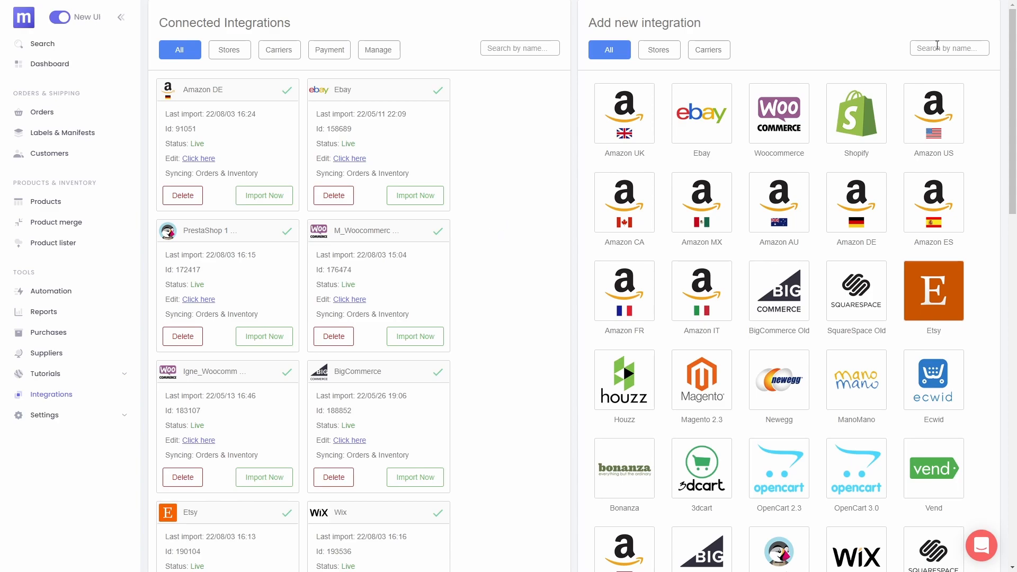
# Filter the available integrations by stores and by carriers, search the carriers for "fed", and list all integrations again.
pyautogui.click(664, 51)
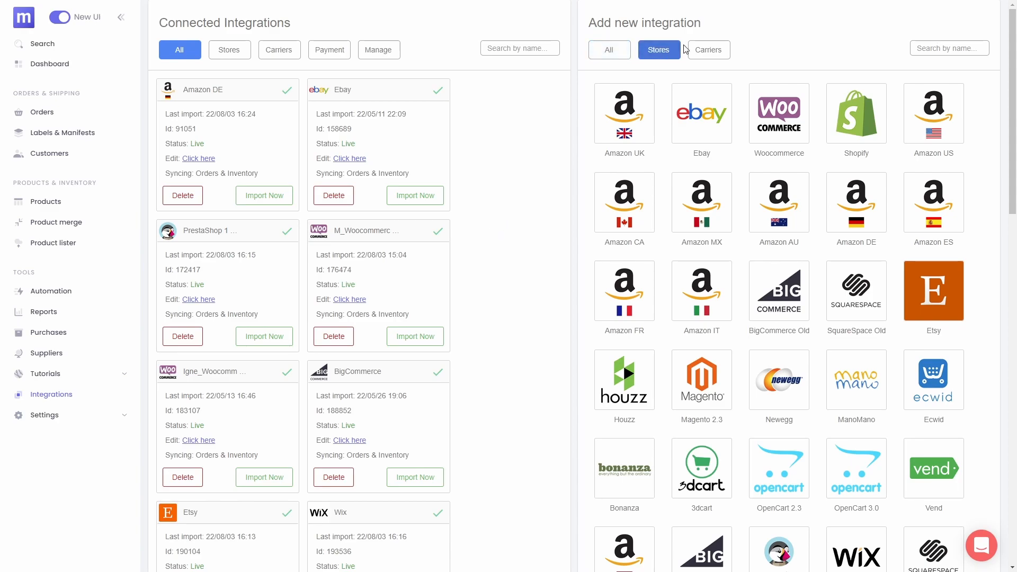
pyautogui.click(711, 51)
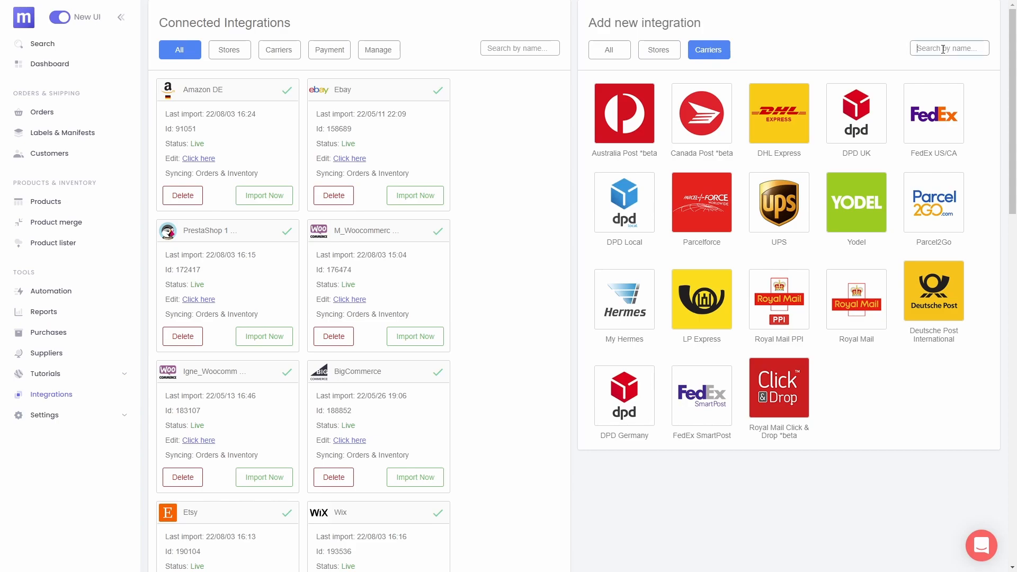
pyautogui.click(943, 49)
pyautogui.write('fed')
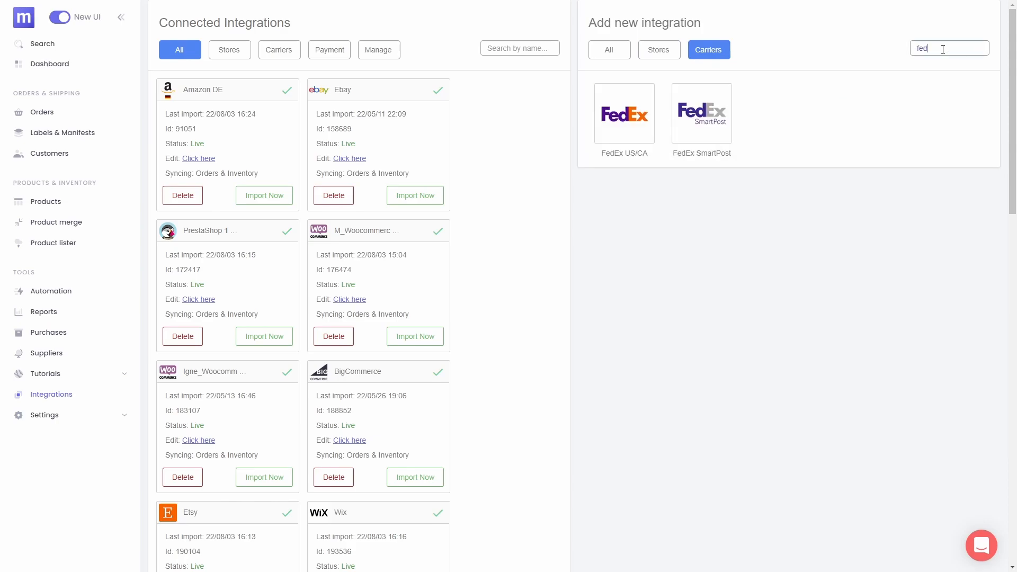
pyautogui.click(620, 53)
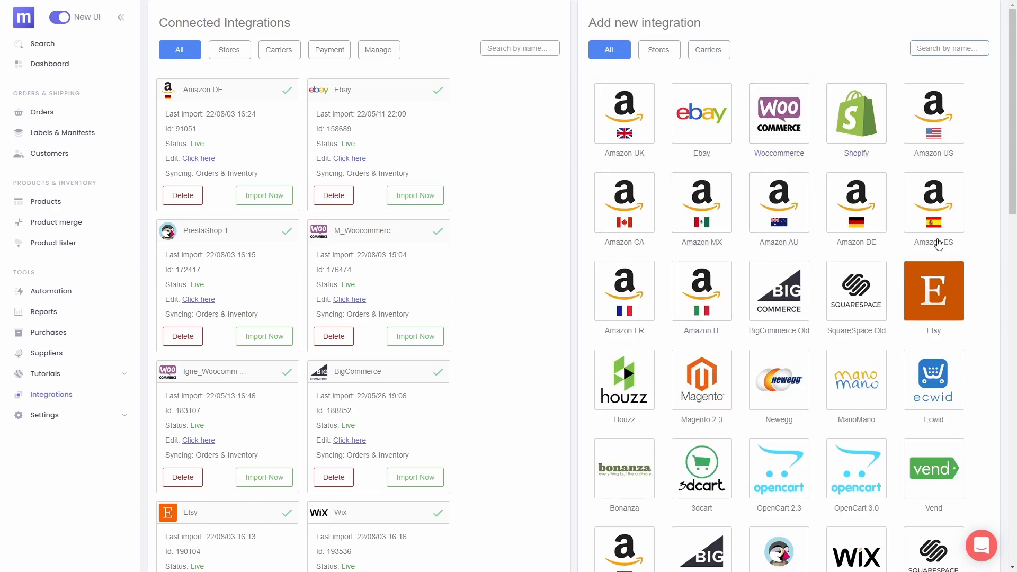
# Open the setup of a new Woocommerce integration and examine its integration guide.
pyautogui.click(781, 119)
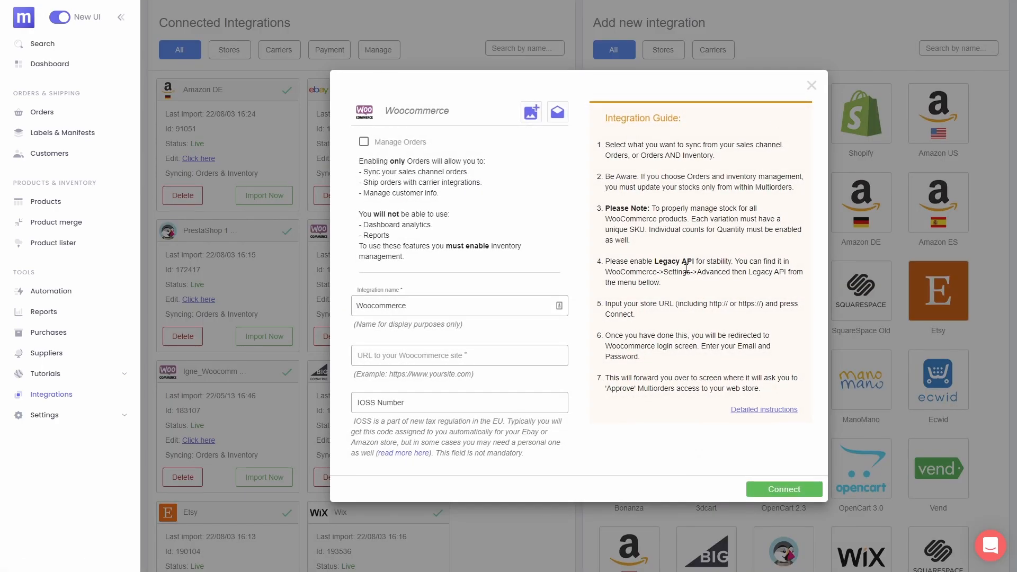
pyautogui.moveTo(605, 118); pyautogui.dragTo(784, 391)
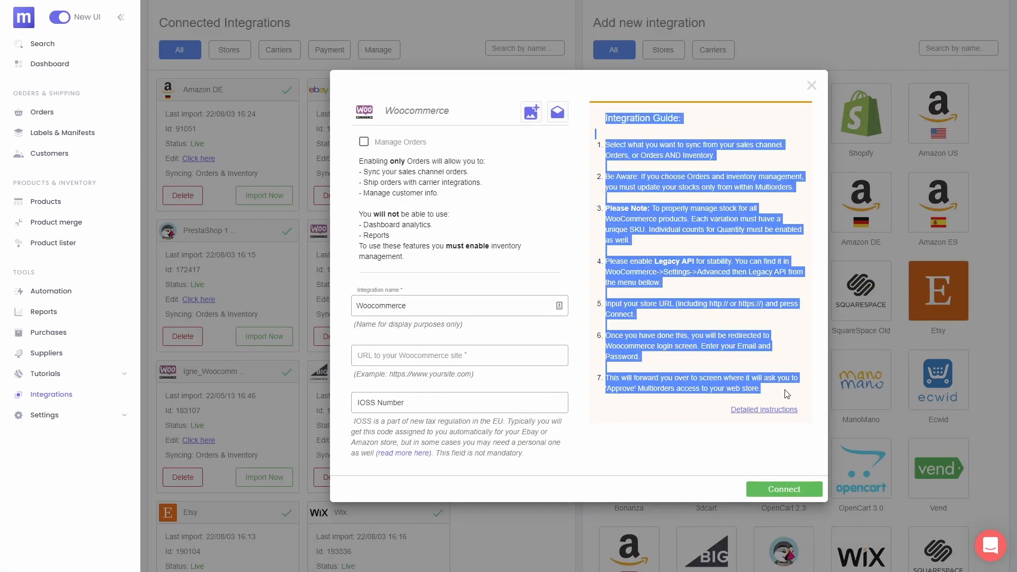
pyautogui.click(784, 391)
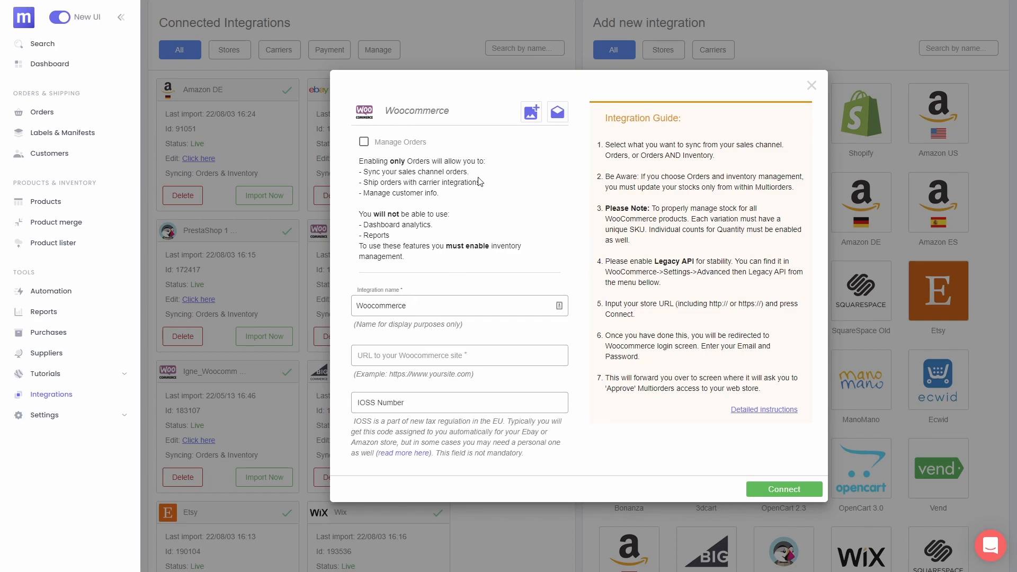
# Enable Manage Orders and Manage Inventory for the new Woocommerce integration and accept the stock management warning.
pyautogui.click(406, 143)
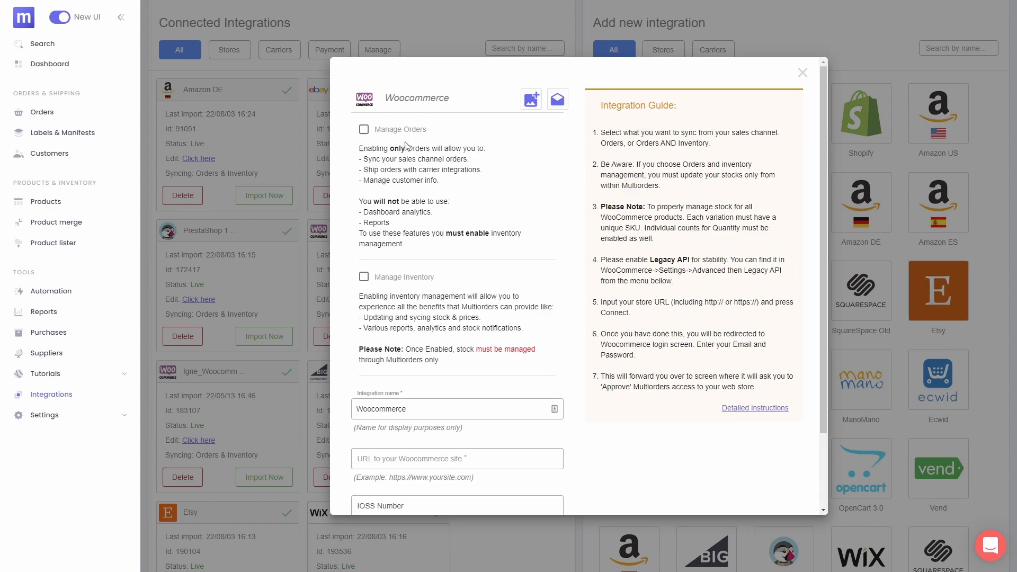
pyautogui.click(395, 279)
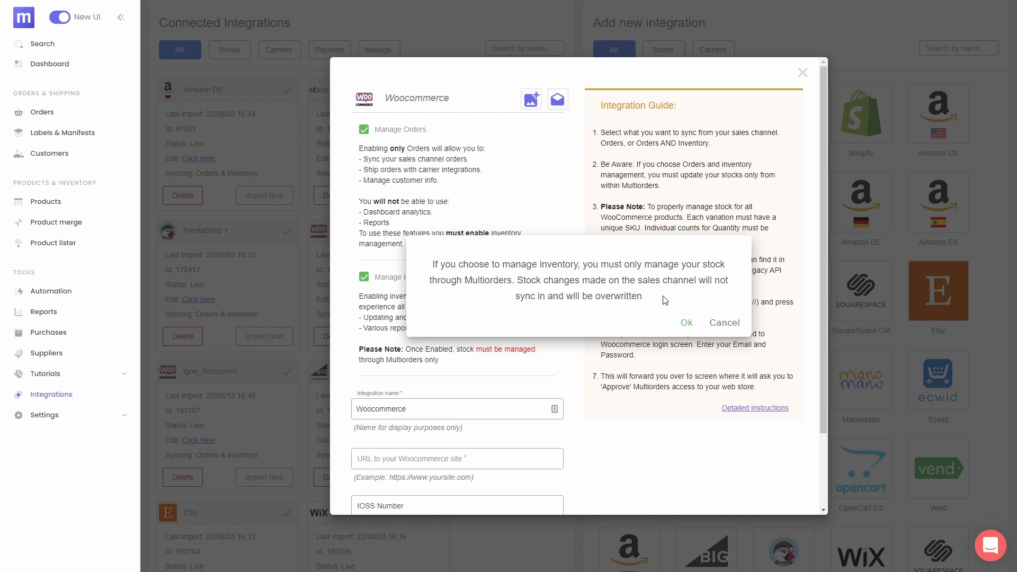
pyautogui.click(686, 323)
pyautogui.scroll(2, 642, 246)
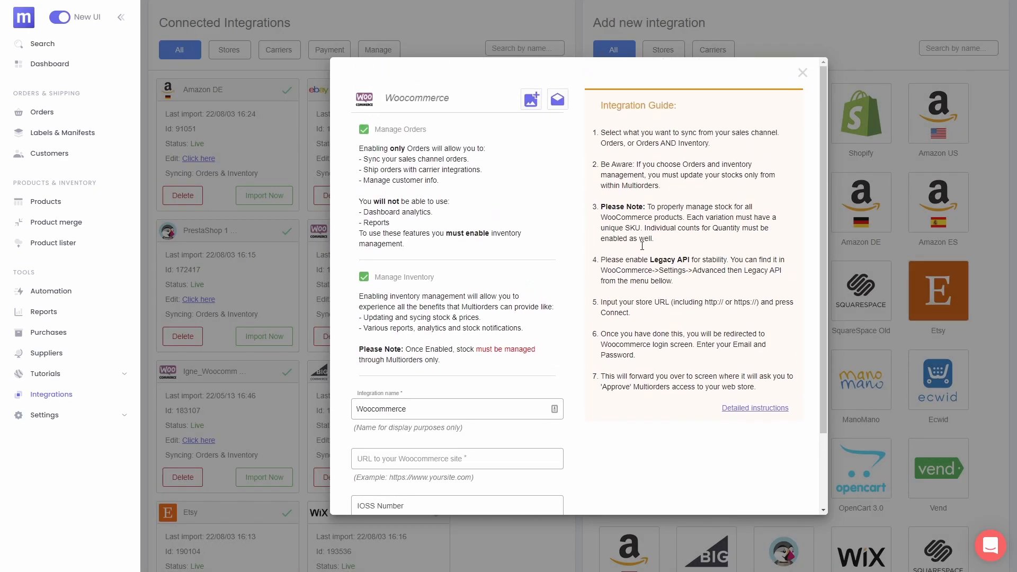
# Examine the integration name, site URL and IOSS number fields of the Woocommerce setup without filling them in.
pyautogui.scroll(-2, 642, 246)
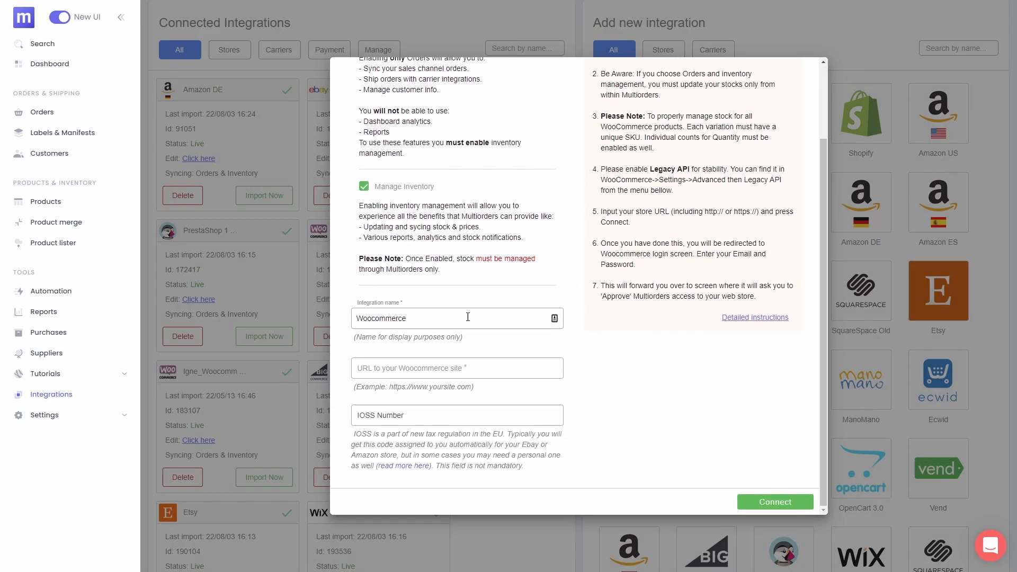
pyautogui.moveTo(437, 318); pyautogui.dragTo(332, 325)
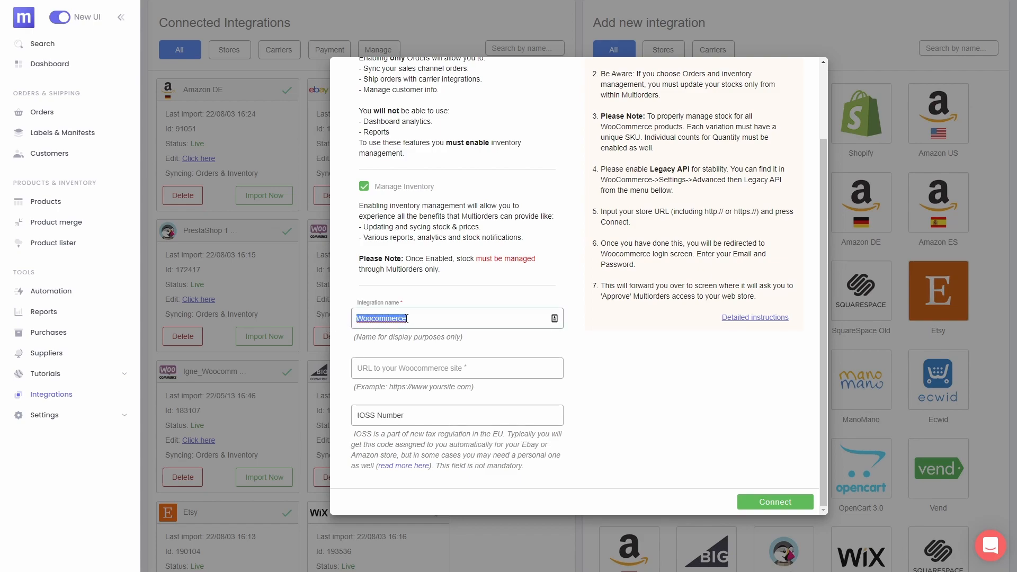
pyautogui.click(425, 318)
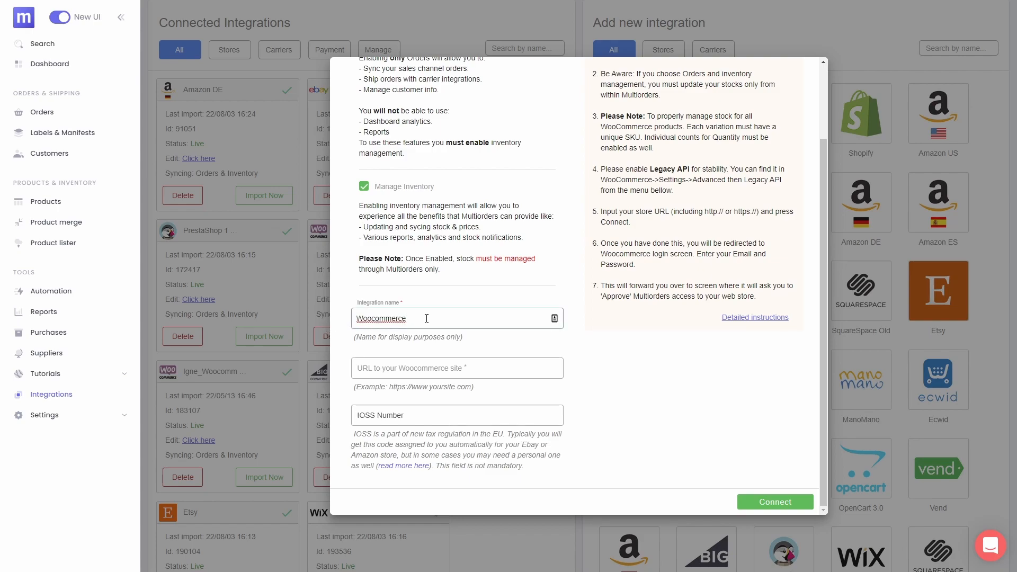
pyautogui.click(451, 367)
pyautogui.click(580, 376)
pyautogui.click(459, 414)
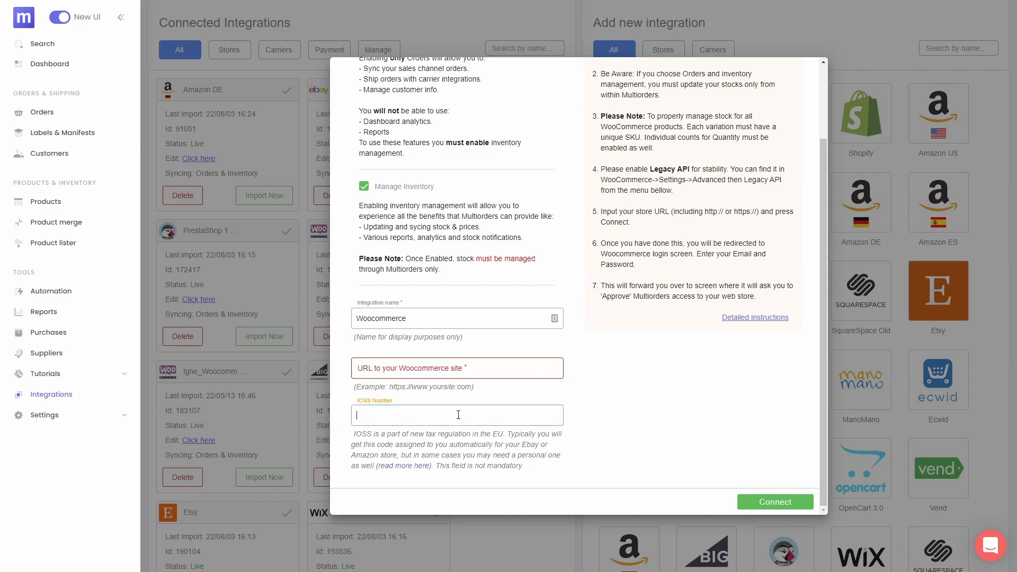
pyautogui.click(594, 377)
# Look at the Woocommerce guide's detailed instructions link and the Add address form, and leave the setup without connecting.
pyautogui.scroll(2, 663, 454)
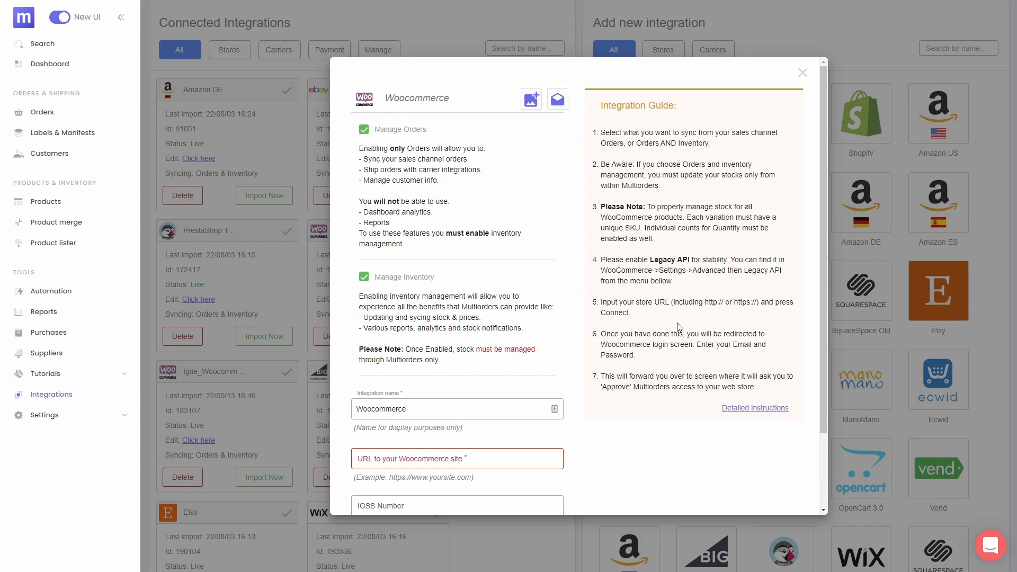
pyautogui.moveTo(794, 409); pyautogui.dragTo(721, 412)
pyautogui.click(719, 406)
pyautogui.click(720, 411)
pyautogui.click(559, 101)
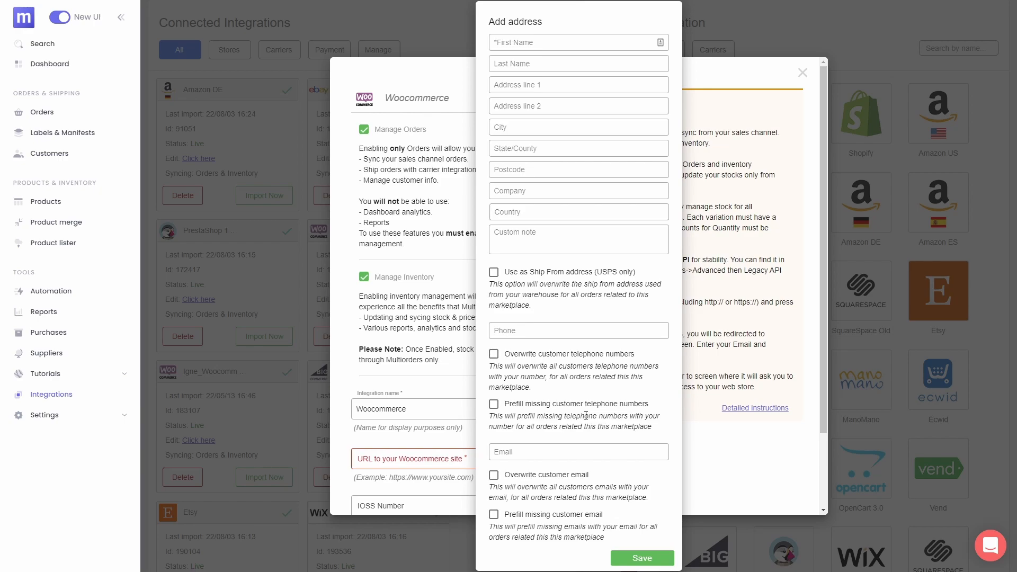
pyautogui.click(690, 392)
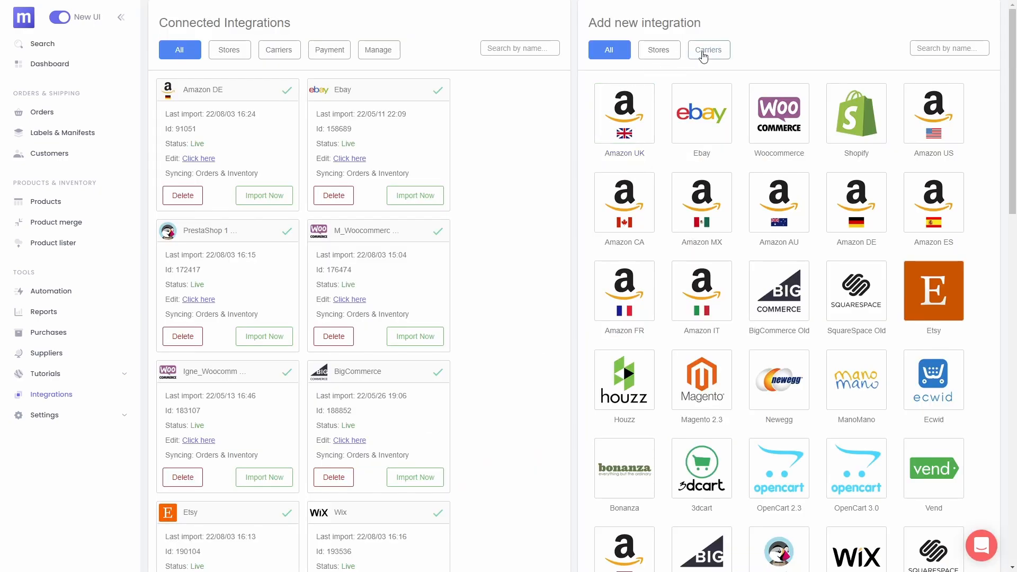
# Show only the available carriers and view the UPS integration's required details and guide, closing it without connecting.
pyautogui.click(704, 55)
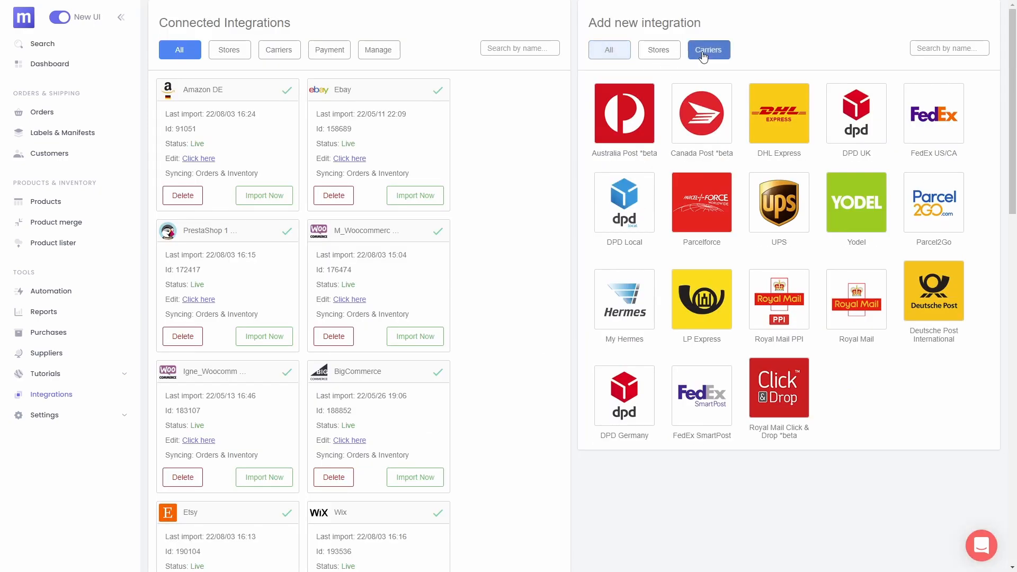
pyautogui.click(780, 195)
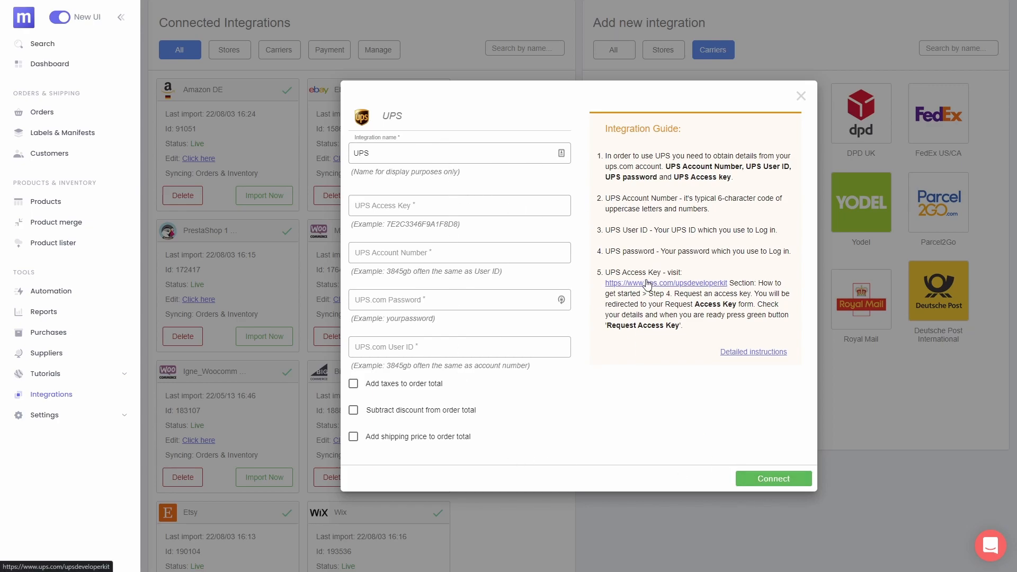
pyautogui.click(801, 97)
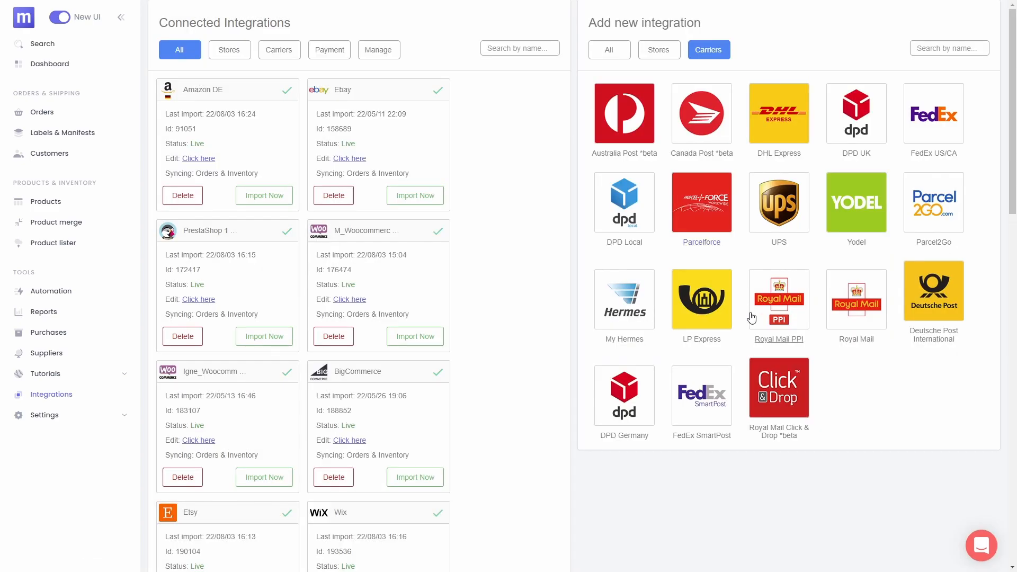
# View the Royal Mail integration's required fields and guide, close it, and list all available integrations again.
pyautogui.click(854, 294)
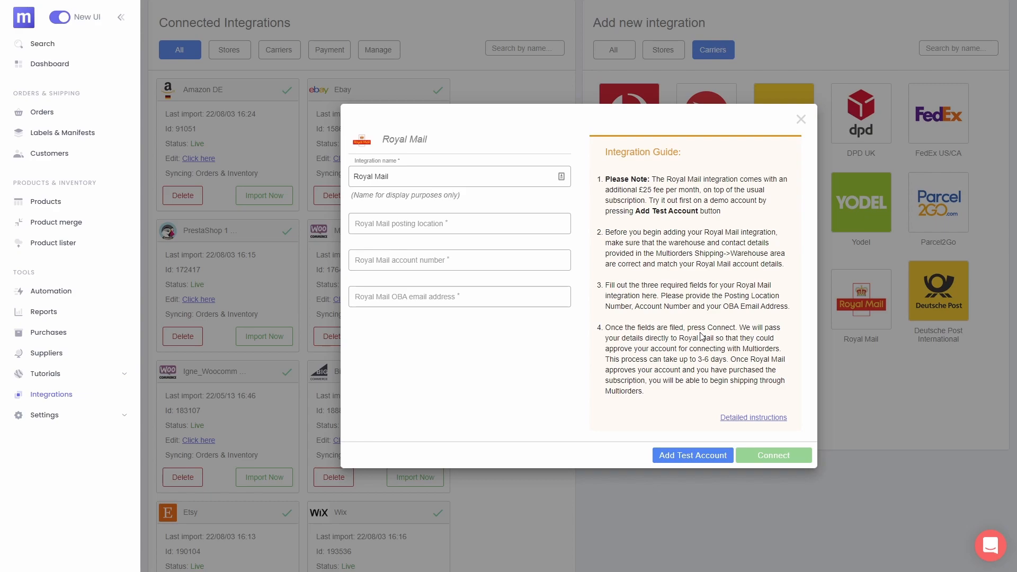
pyautogui.click(800, 121)
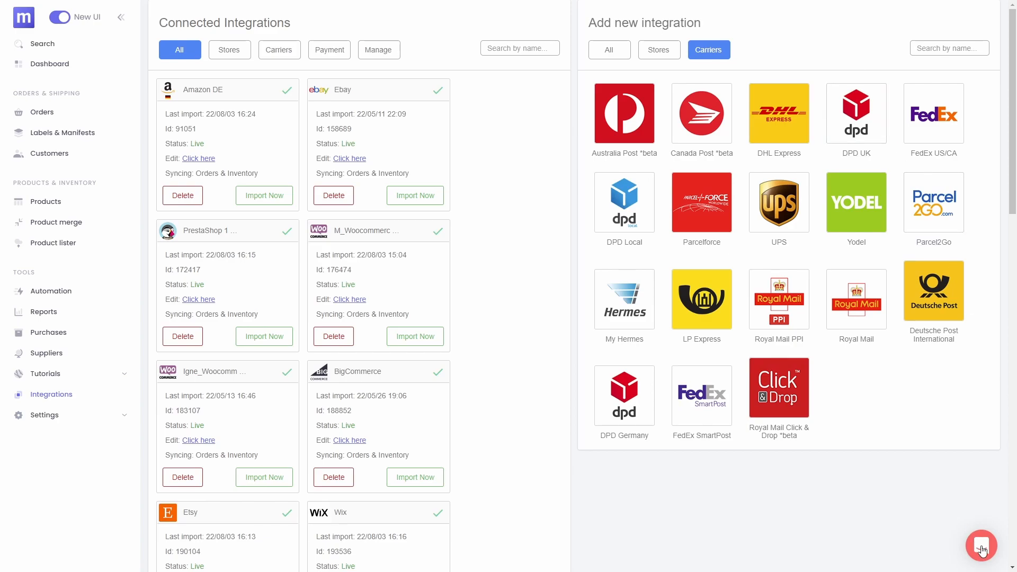
pyautogui.click(610, 50)
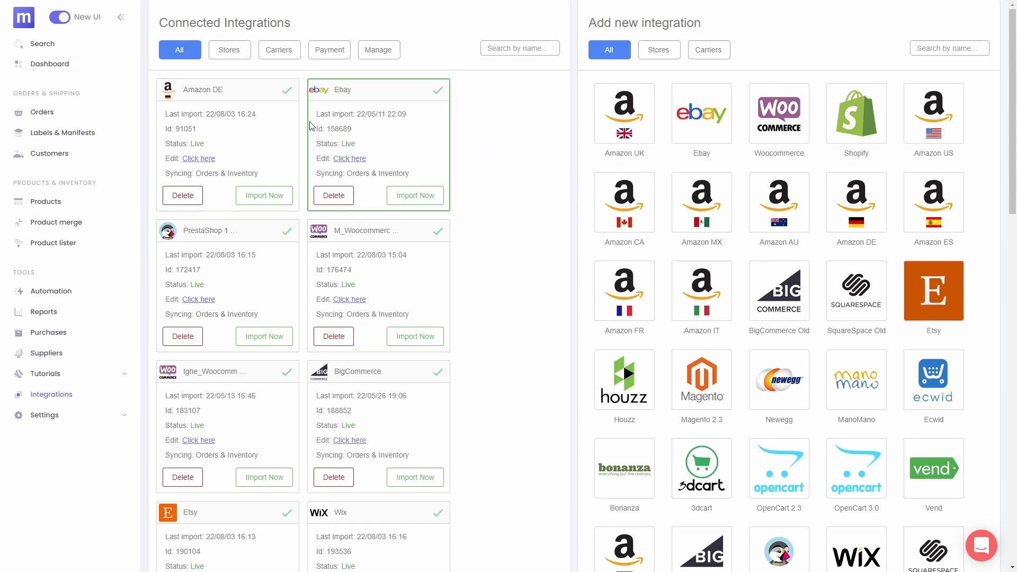
# Examine the last import time, ID and status of the connected Amazon DE integration.
pyautogui.moveTo(206, 115); pyautogui.dragTo(253, 114)
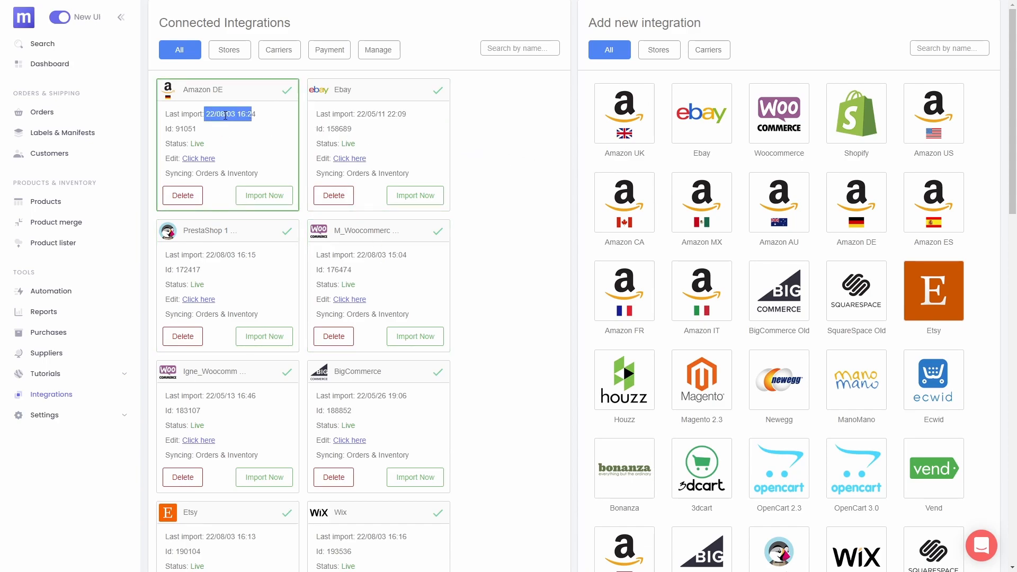
pyautogui.doubleClick(186, 128)
pyautogui.click(202, 130)
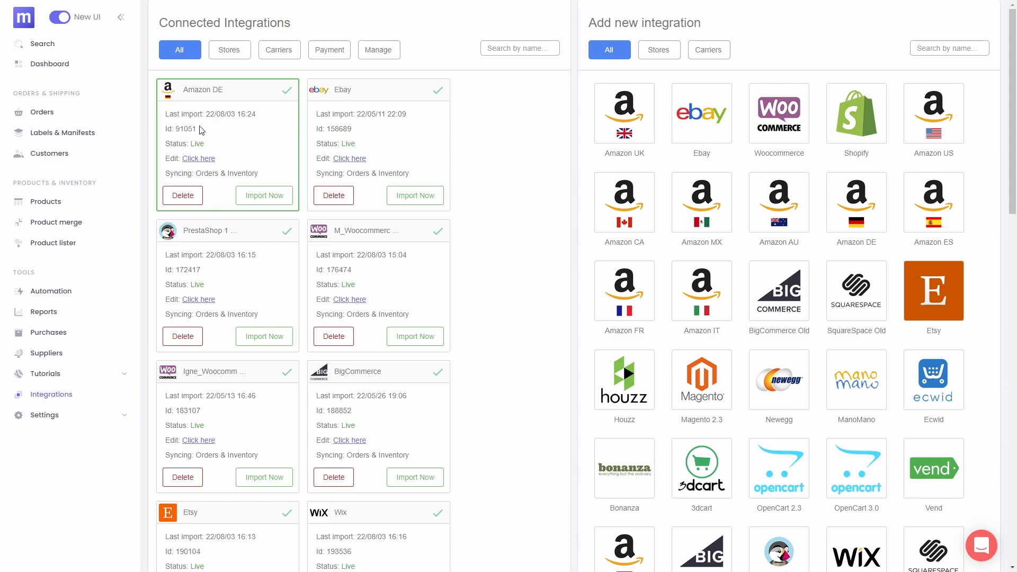
pyautogui.moveTo(188, 145); pyautogui.dragTo(207, 146)
pyautogui.click(209, 142)
# Open the connected Amazon DE integration for editing, view its Add address form, and close both without changes.
pyautogui.click(191, 159)
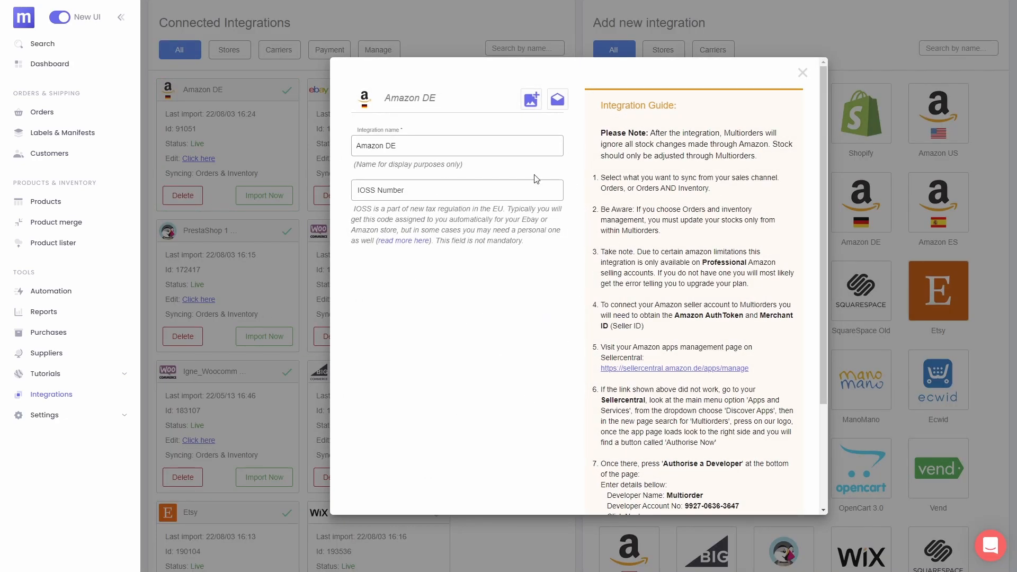
pyautogui.click(557, 99)
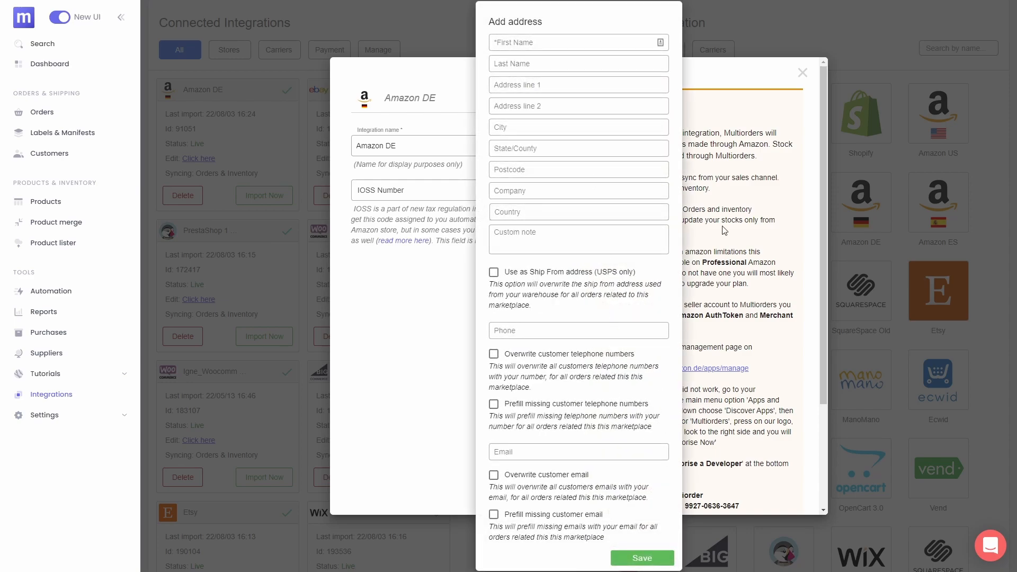
pyautogui.click(744, 198)
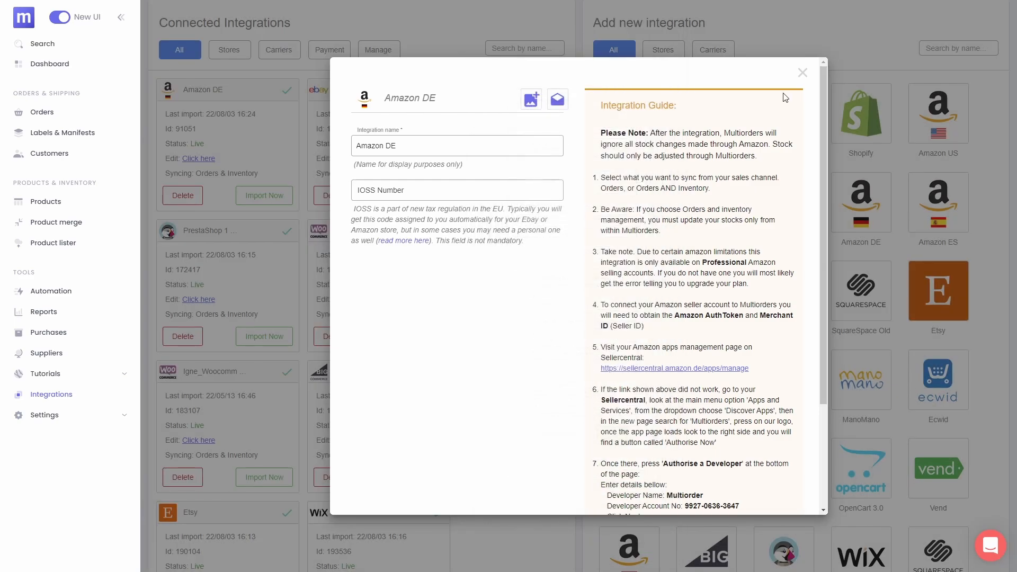
pyautogui.click(803, 74)
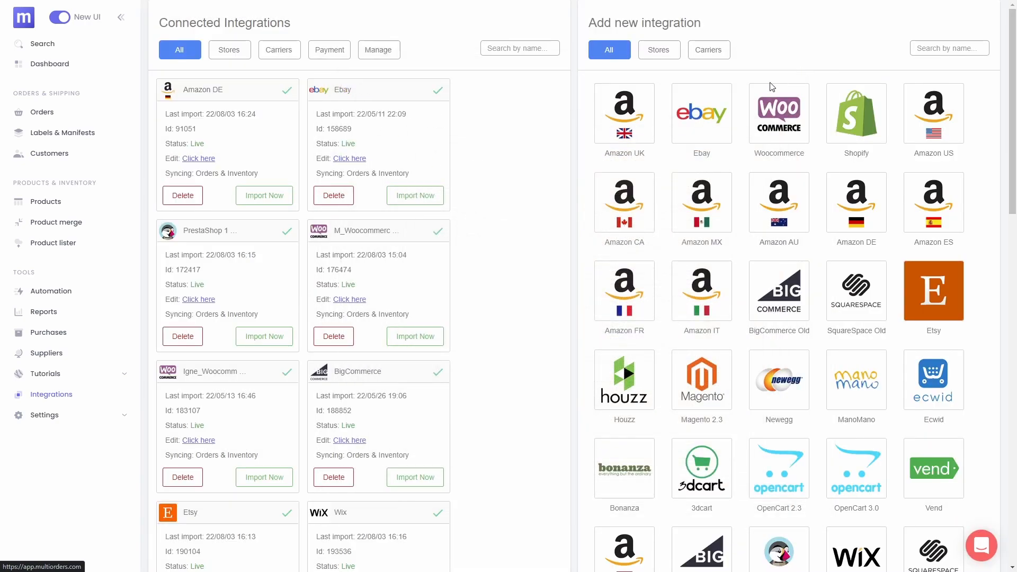
# Request deletion of the connected Ebay integration and cancel it at the data loss warning.
pyautogui.click(330, 198)
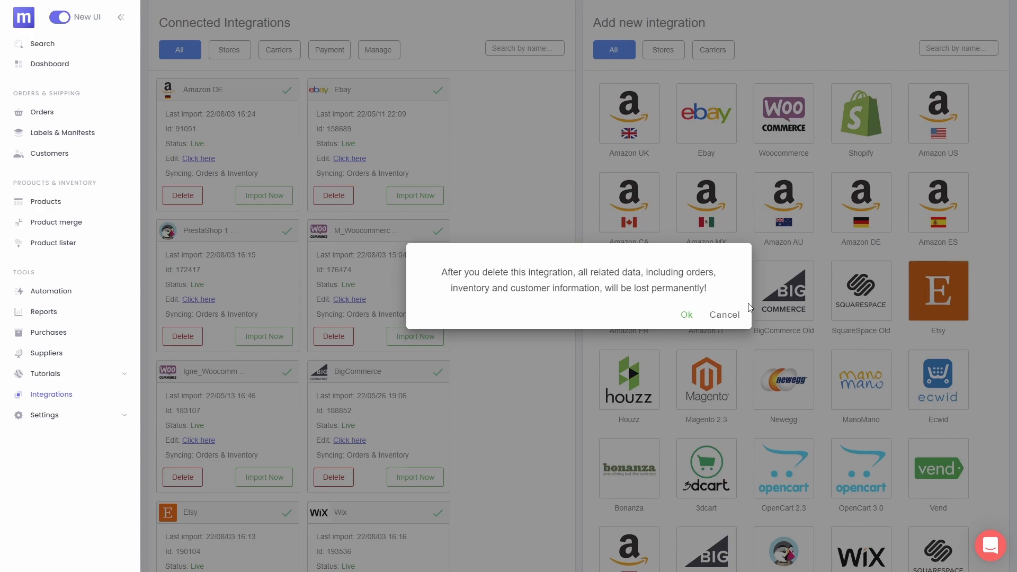
pyautogui.click(726, 314)
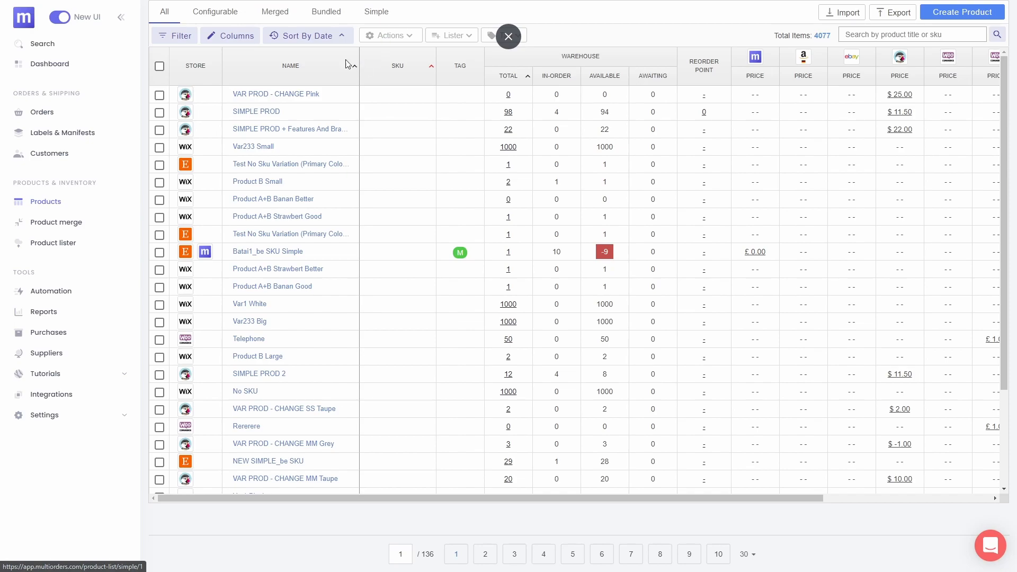
# Browse the product lists by type: configurable, merged, bundled and simple products.
pyautogui.click(216, 15)
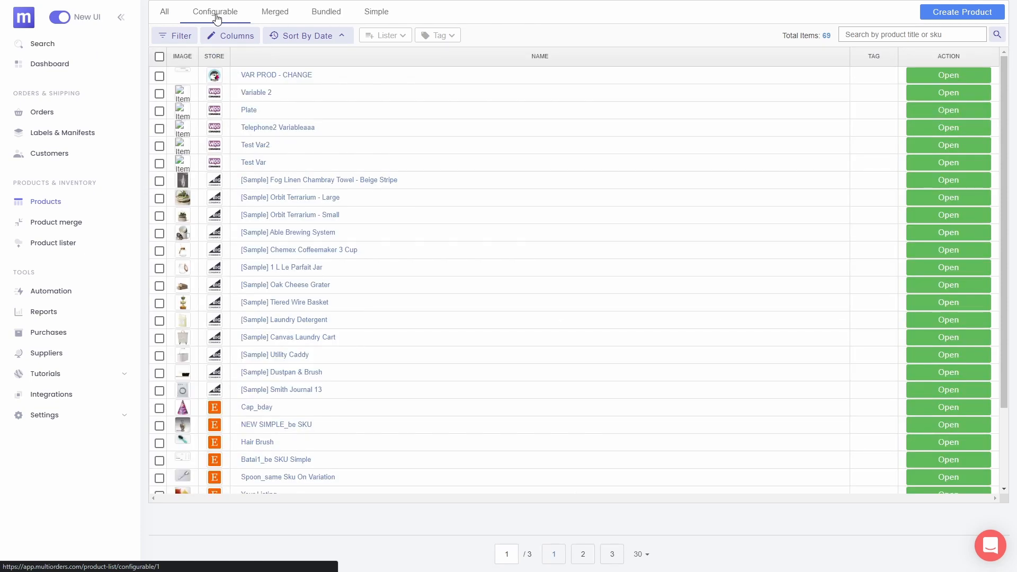
pyautogui.click(273, 12)
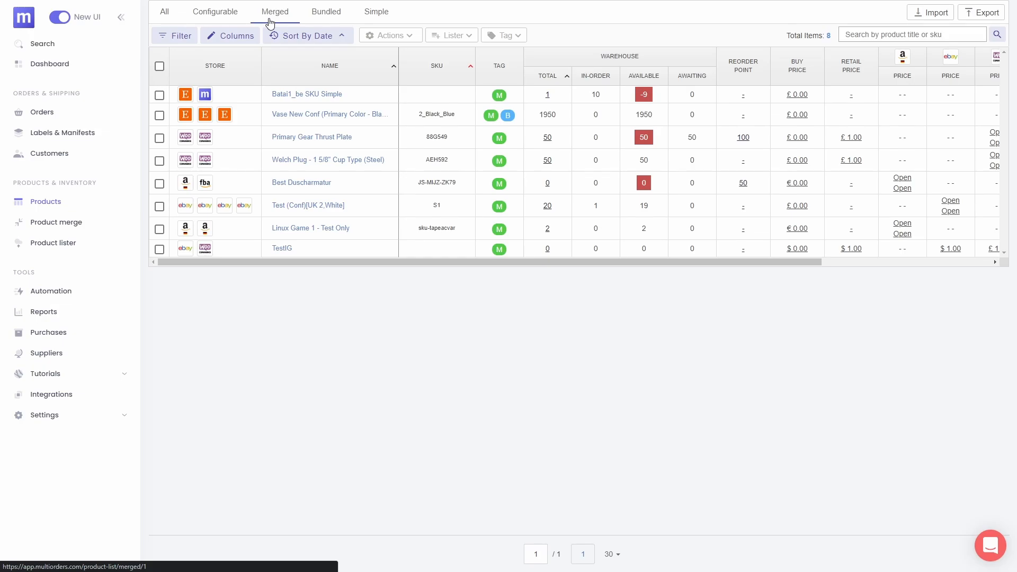
pyautogui.click(318, 18)
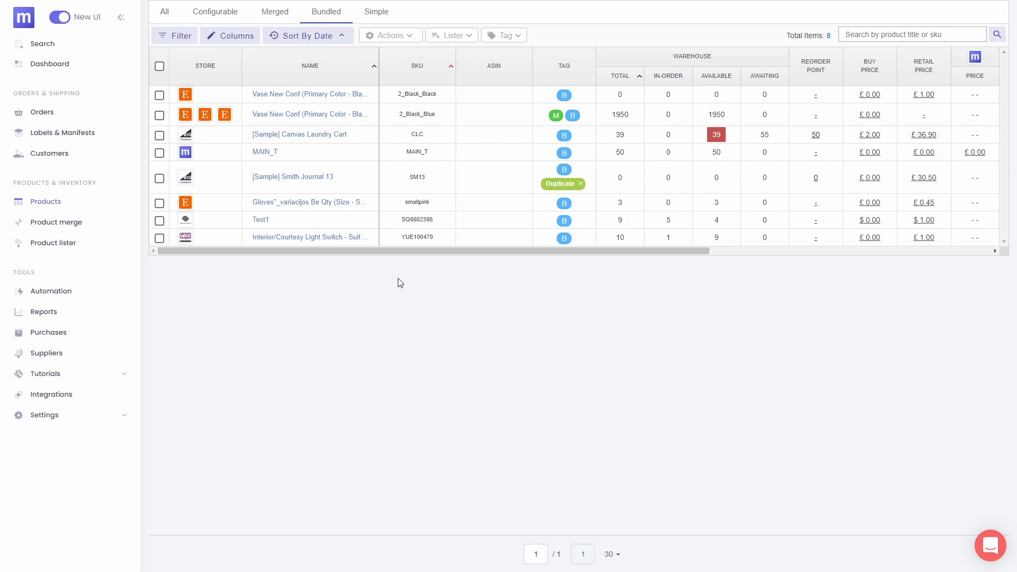
pyautogui.click(381, 20)
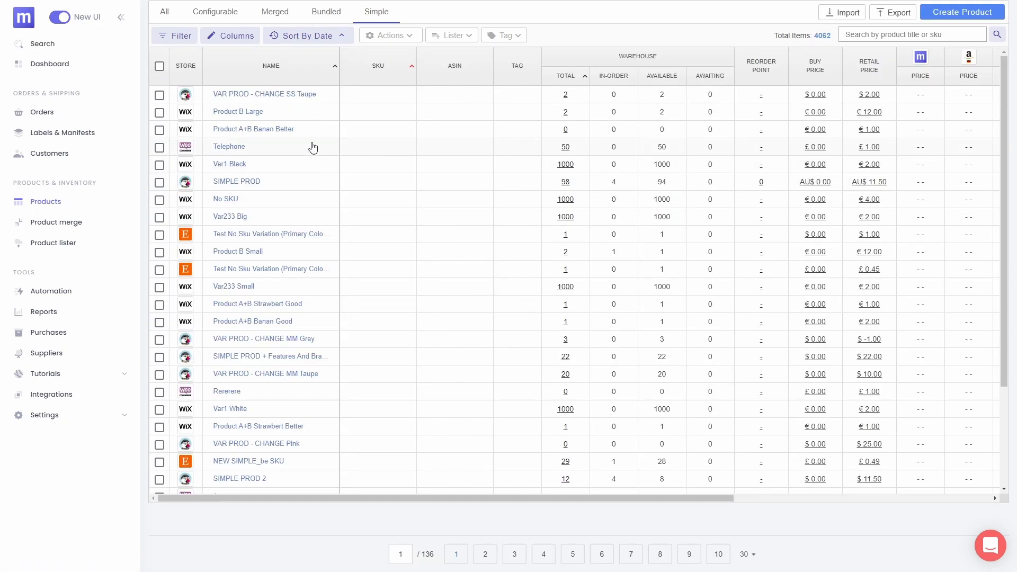
# Return to the list of all products and review which table columns can be shown or hidden, leaving them unchanged.
pyautogui.click(164, 14)
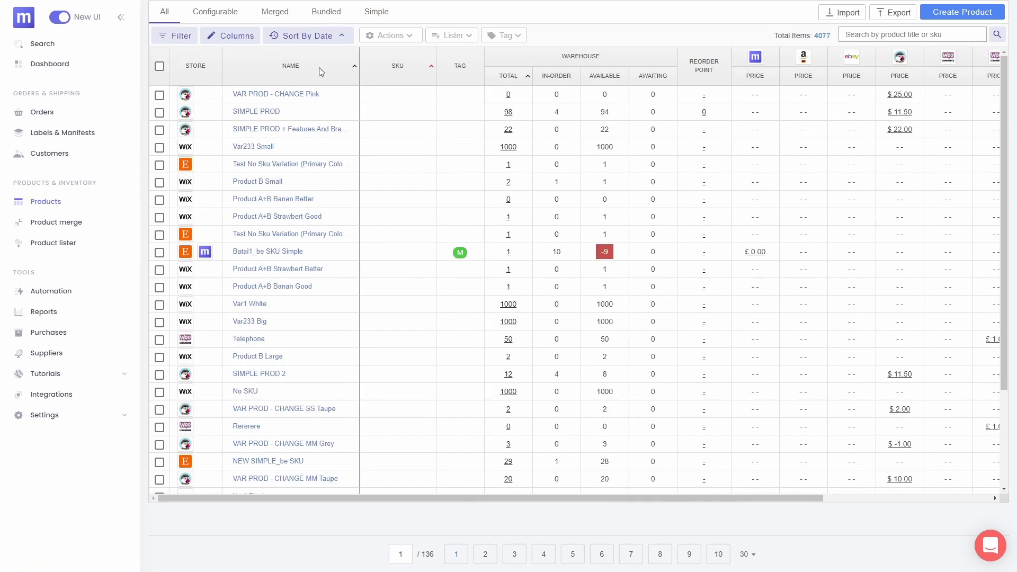
pyautogui.click(233, 35)
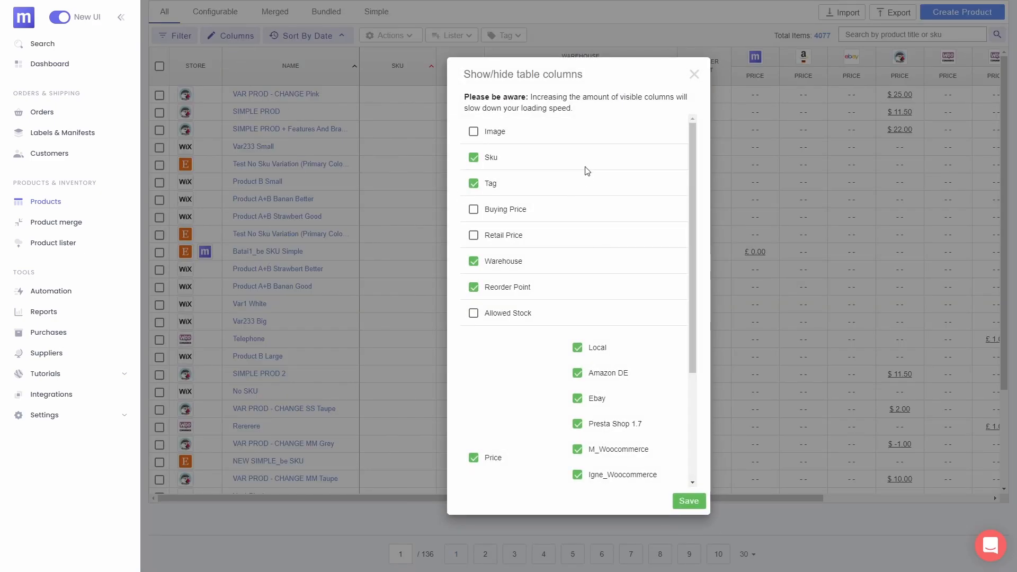
pyautogui.scroll(-2, 596, 176)
pyautogui.scroll(-1, 597, 176)
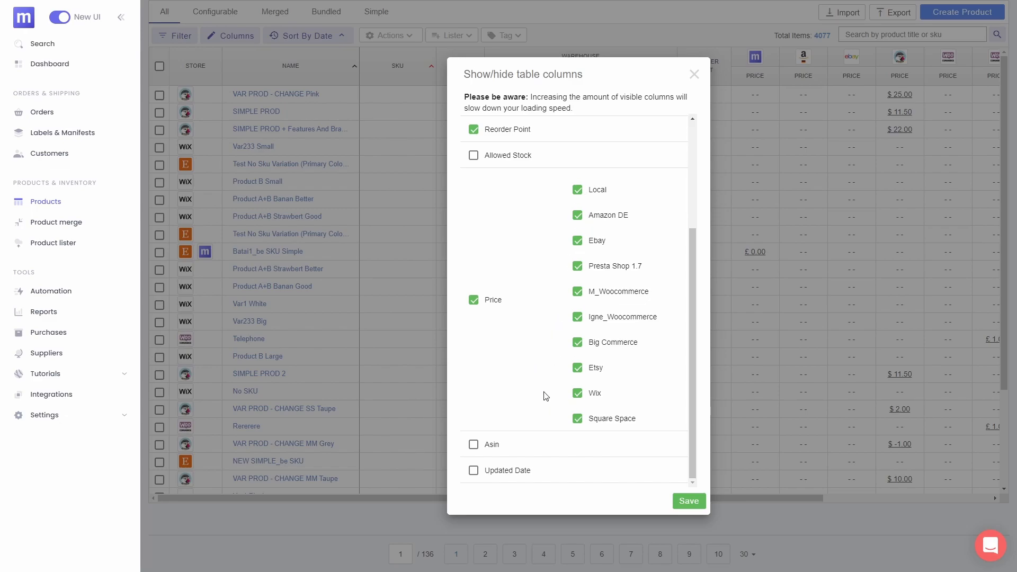
pyautogui.scroll(3, 545, 396)
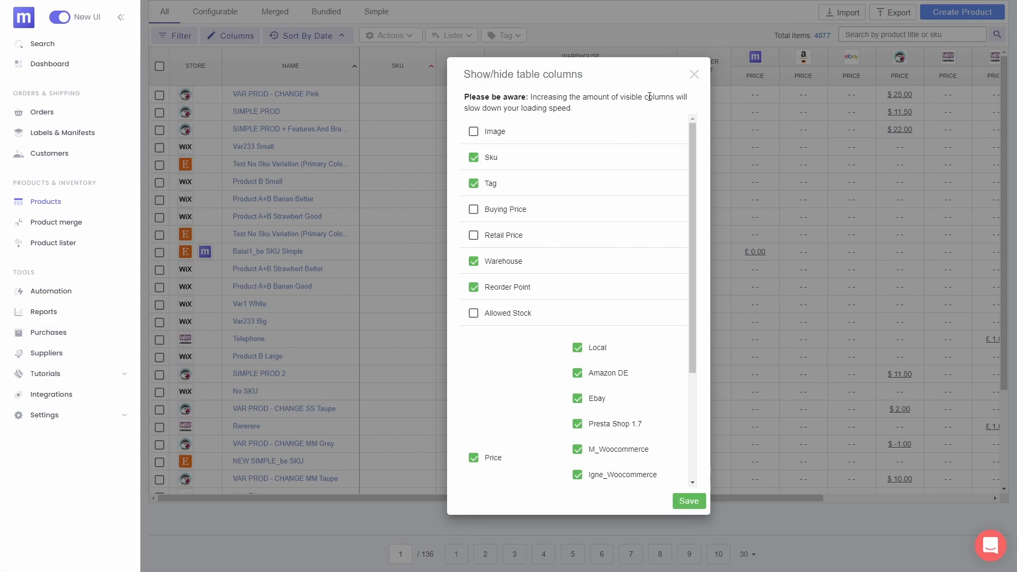
pyautogui.click(694, 74)
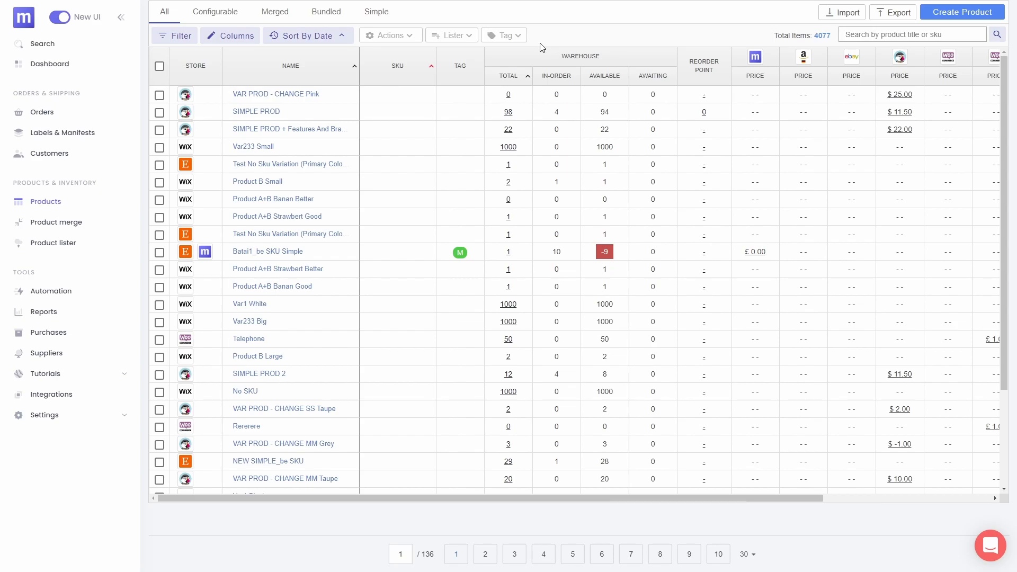
# Filter the product list to show products with a quantity greater than 5.
pyautogui.click(188, 47)
pyautogui.click(224, 104)
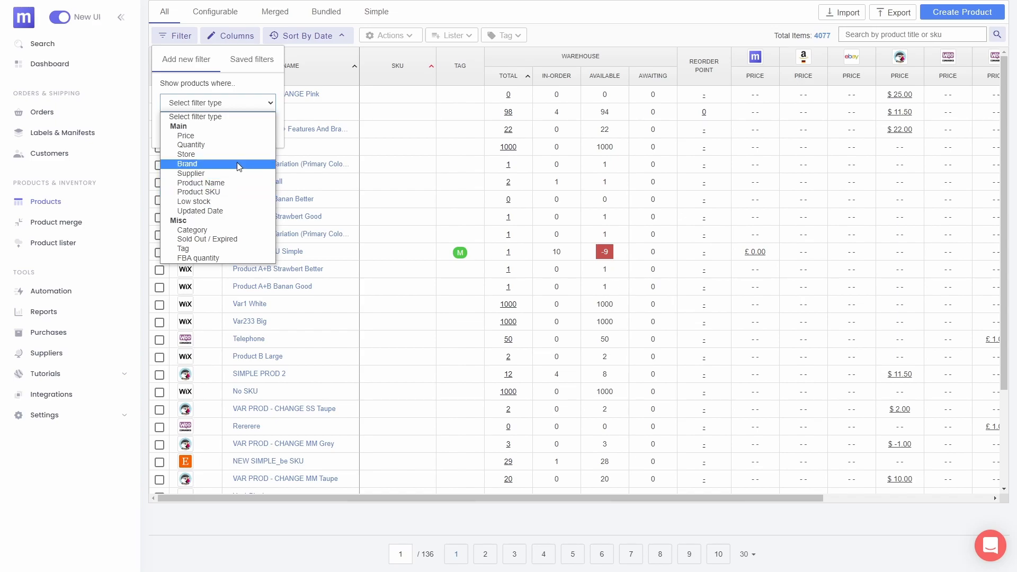
pyautogui.click(252, 83)
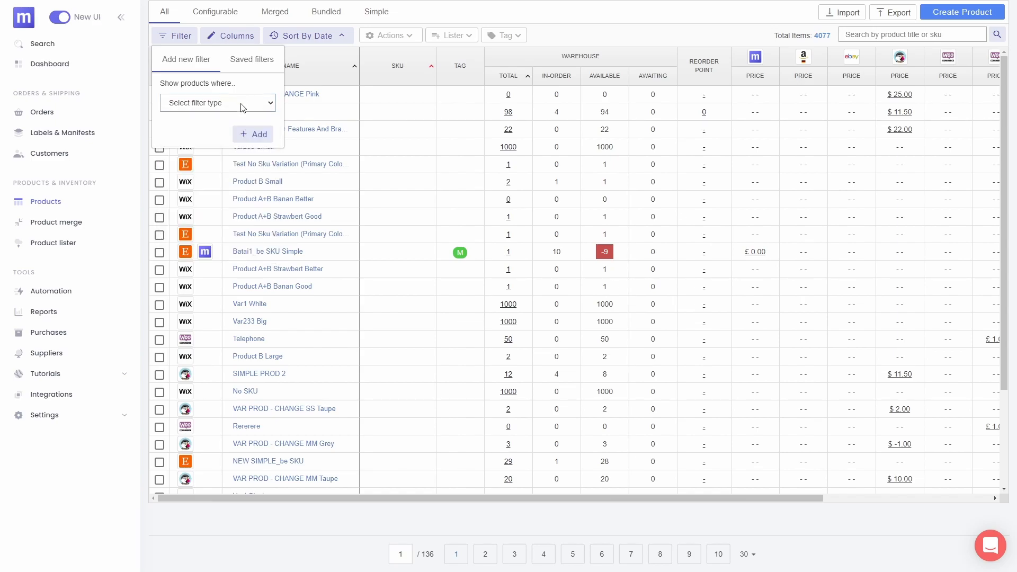
pyautogui.click(241, 104)
pyautogui.click(243, 145)
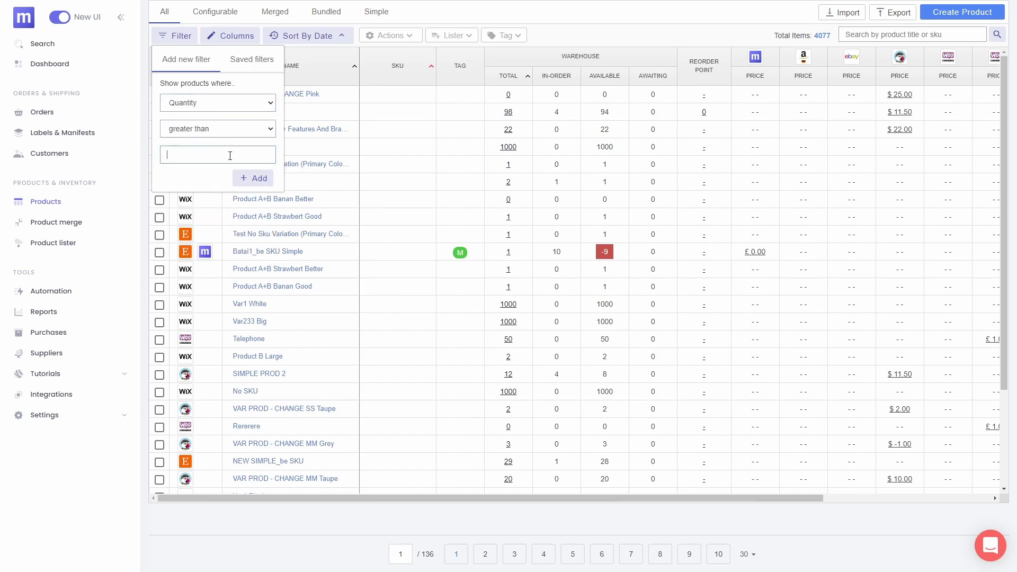
pyautogui.write('5')
pyautogui.click(255, 176)
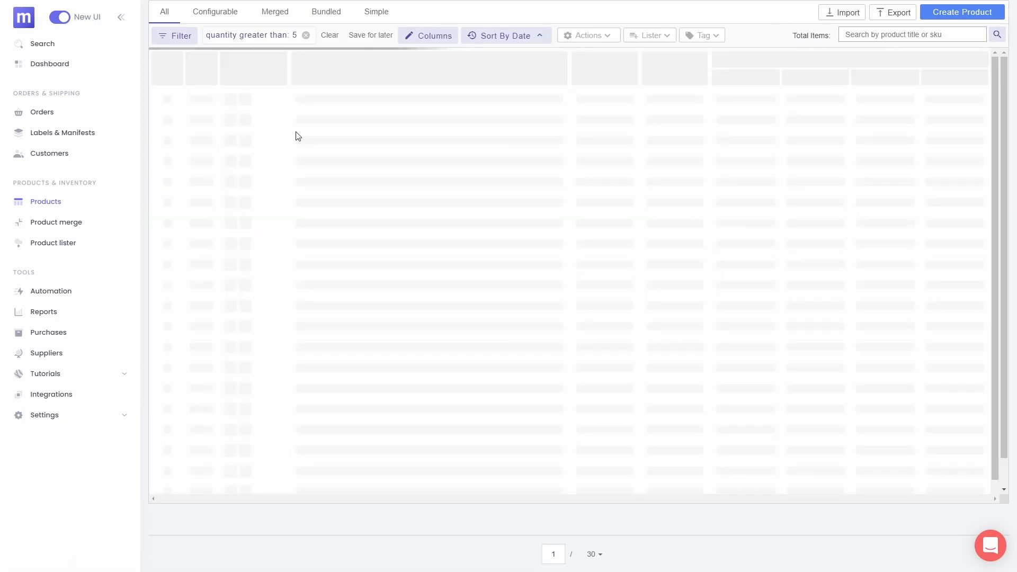
# Add a second filter for products whose store is PrestaShop 1.7, and request saving the filters for reuse.
pyautogui.click(209, 104)
pyautogui.click(225, 153)
pyautogui.click(221, 155)
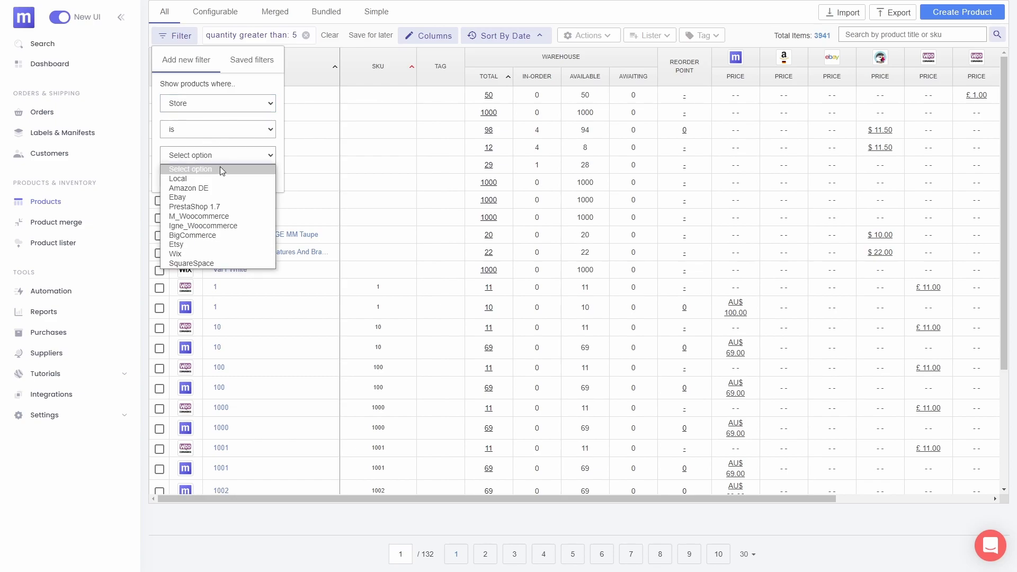
pyautogui.click(227, 206)
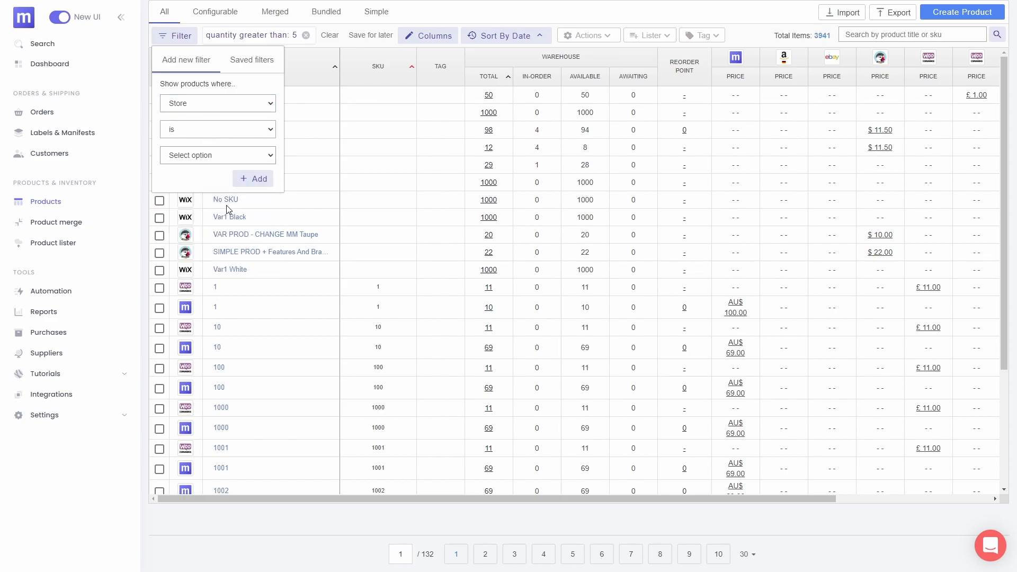
pyautogui.click(247, 179)
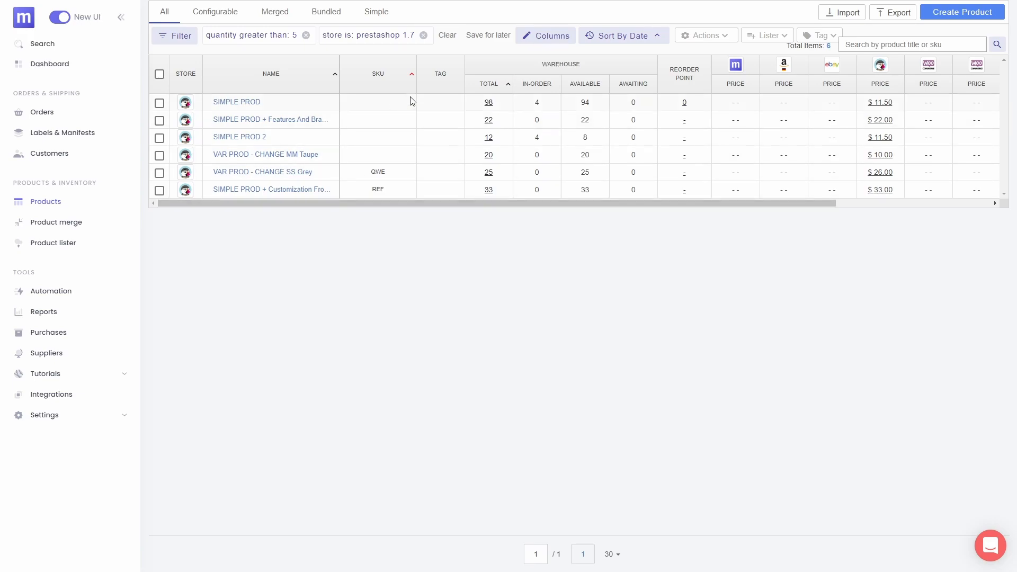
pyautogui.click(486, 35)
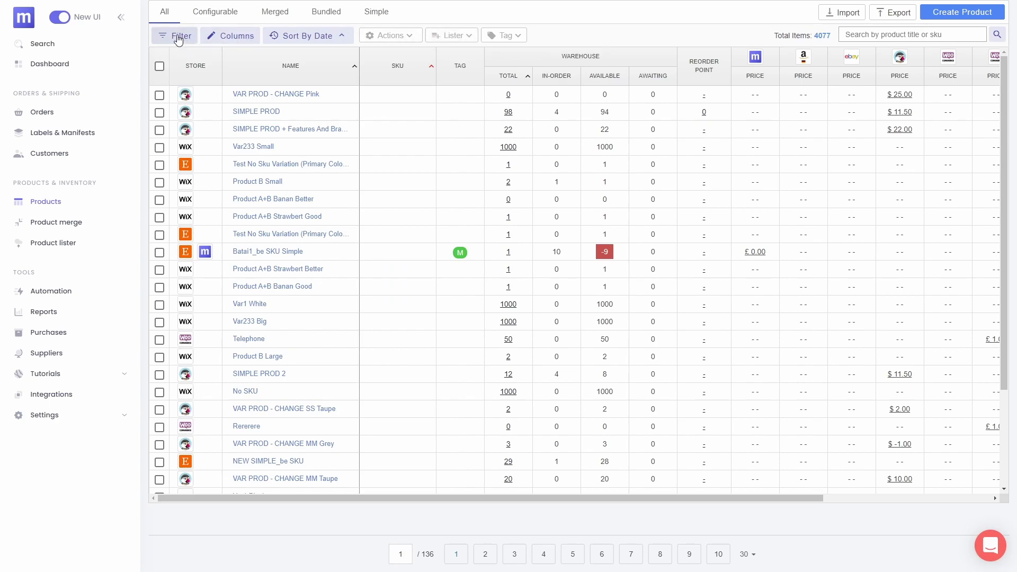
# View the saved product filters, pick My Filter, and close the filter options without applying it.
pyautogui.click(178, 37)
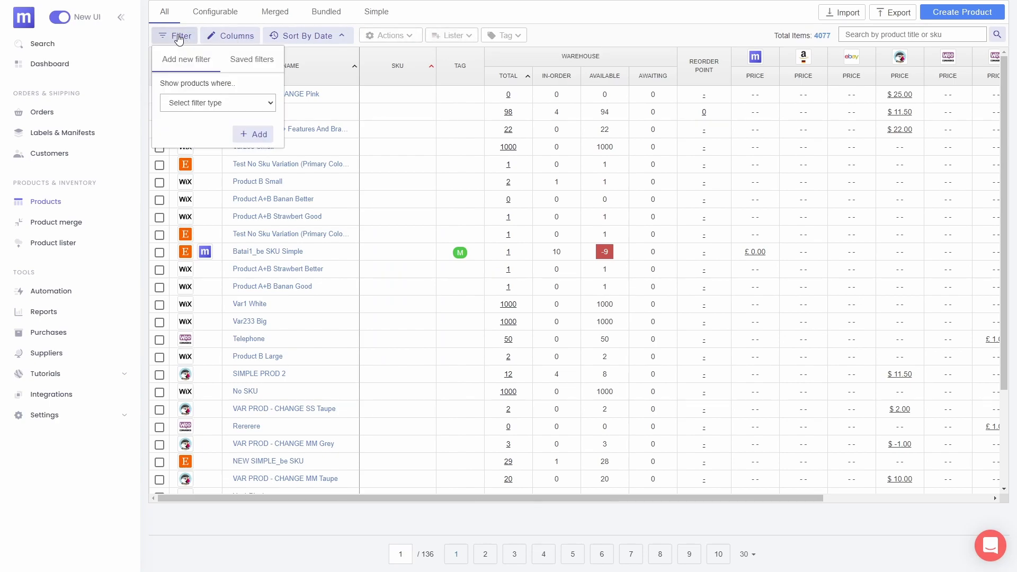
pyautogui.click(249, 59)
pyautogui.click(226, 105)
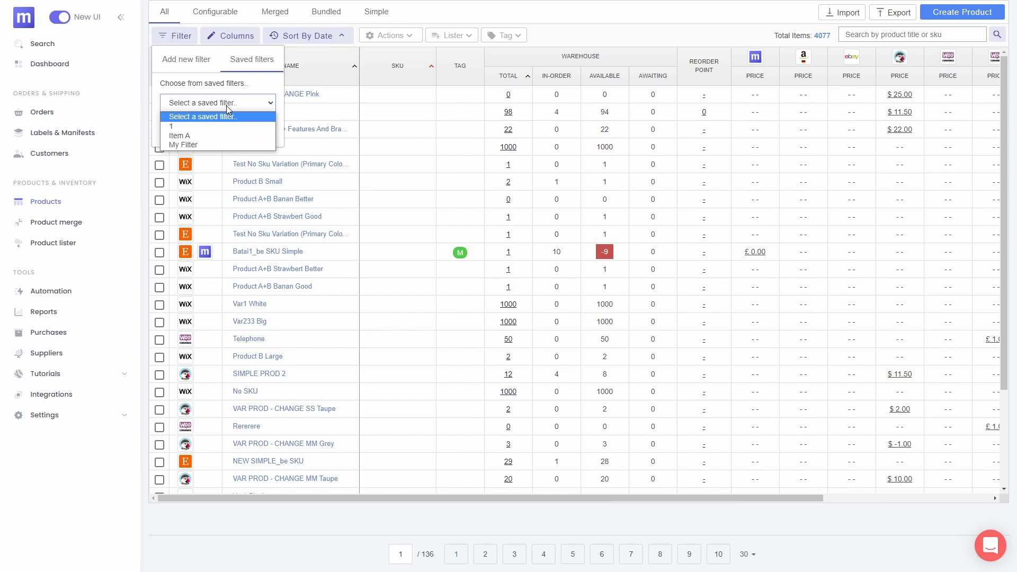
pyautogui.click(226, 144)
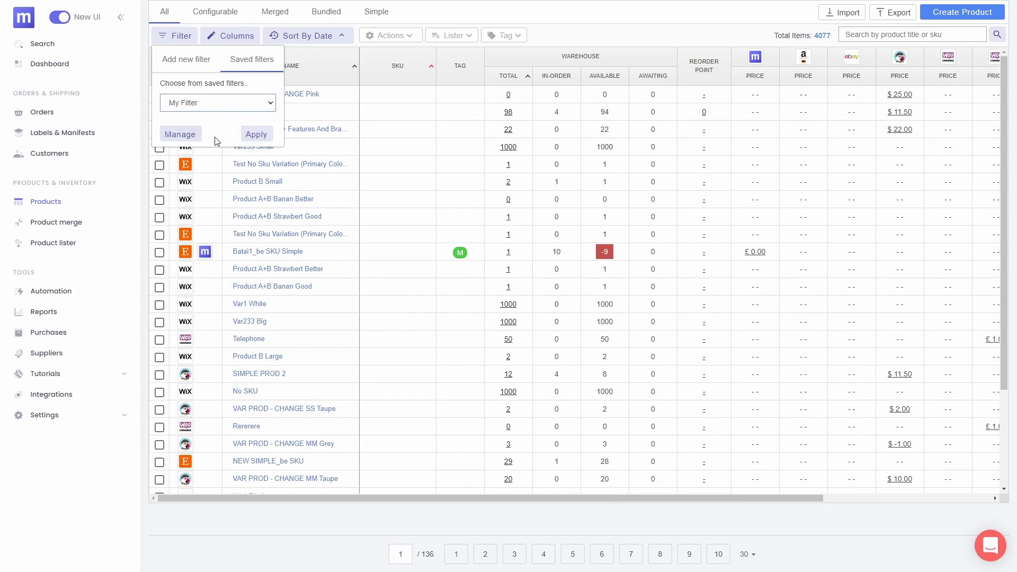
pyautogui.click(557, 43)
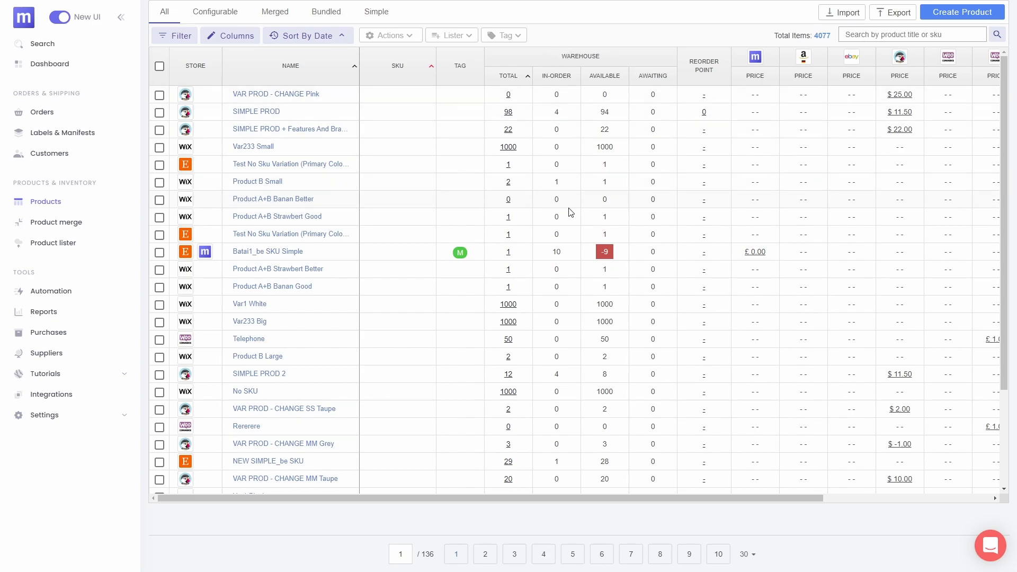
# Look over the product list, its page navigation and the number of items per page.
pyautogui.scroll(-3, 567, 215)
pyautogui.scroll(3, 567, 229)
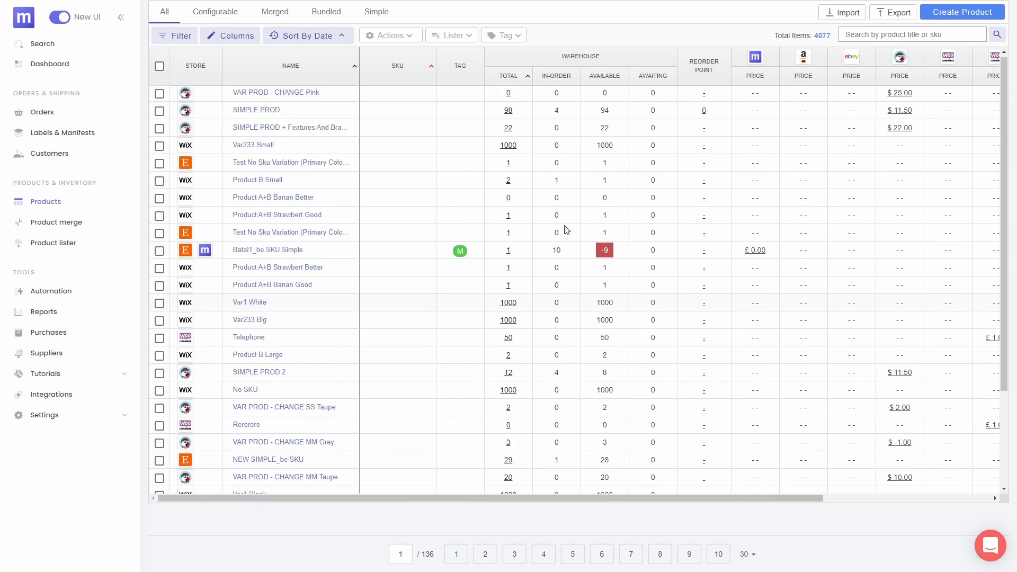
pyautogui.moveTo(422, 554); pyautogui.dragTo(436, 561)
pyautogui.click(436, 560)
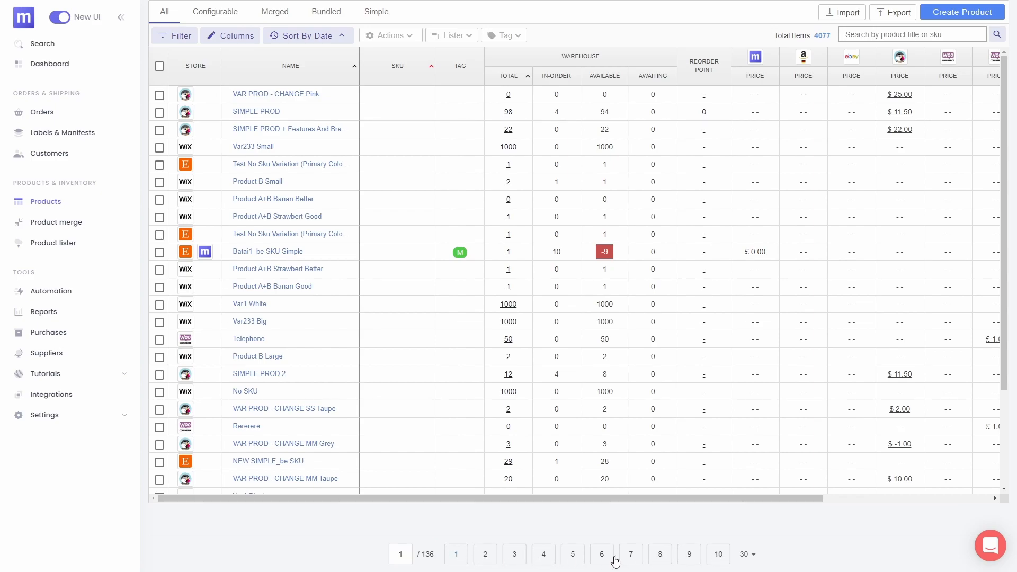
pyautogui.click(749, 555)
# Try selecting all products on the page and several individual ones, and clear the selection.
pyautogui.click(160, 67)
pyautogui.click(159, 66)
pyautogui.click(159, 95)
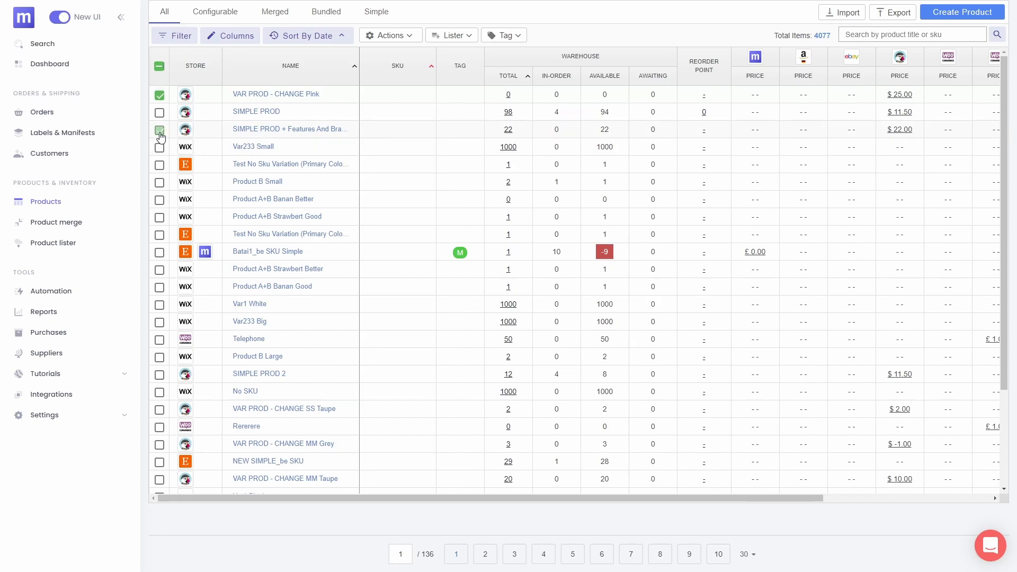
pyautogui.moveTo(160, 151); pyautogui.dragTo(159, 260)
pyautogui.click(160, 68)
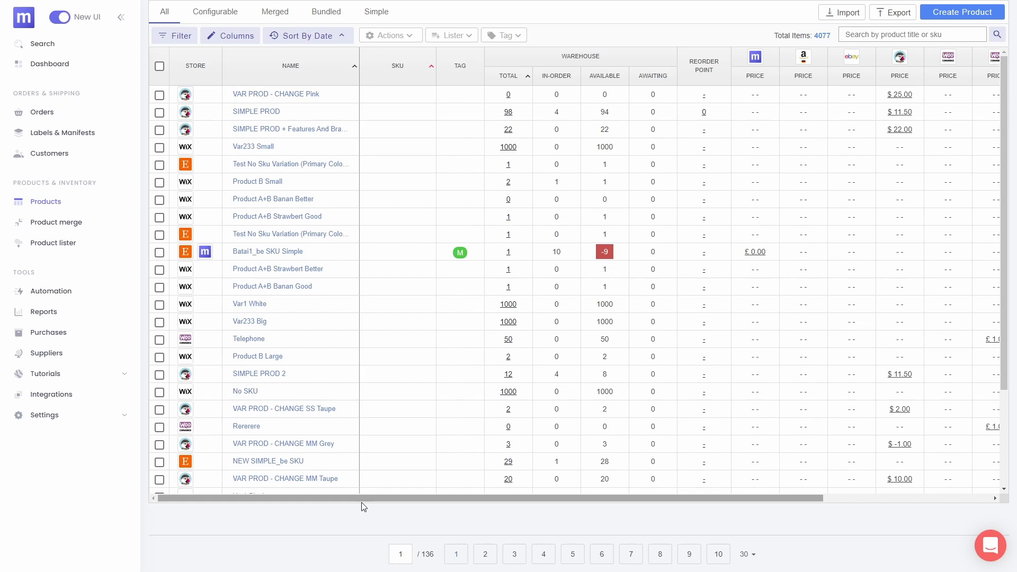
# Open the product SIMPLE PROD and examine its weight, reorder point and awaiting fields.
pyautogui.moveTo(363, 501); pyautogui.dragTo(519, 56)
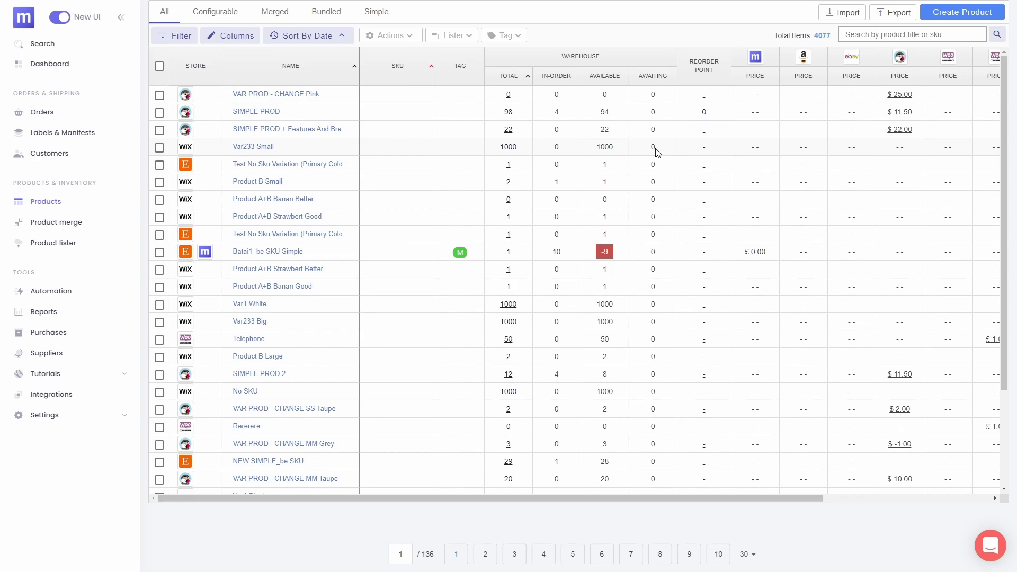
pyautogui.click(262, 112)
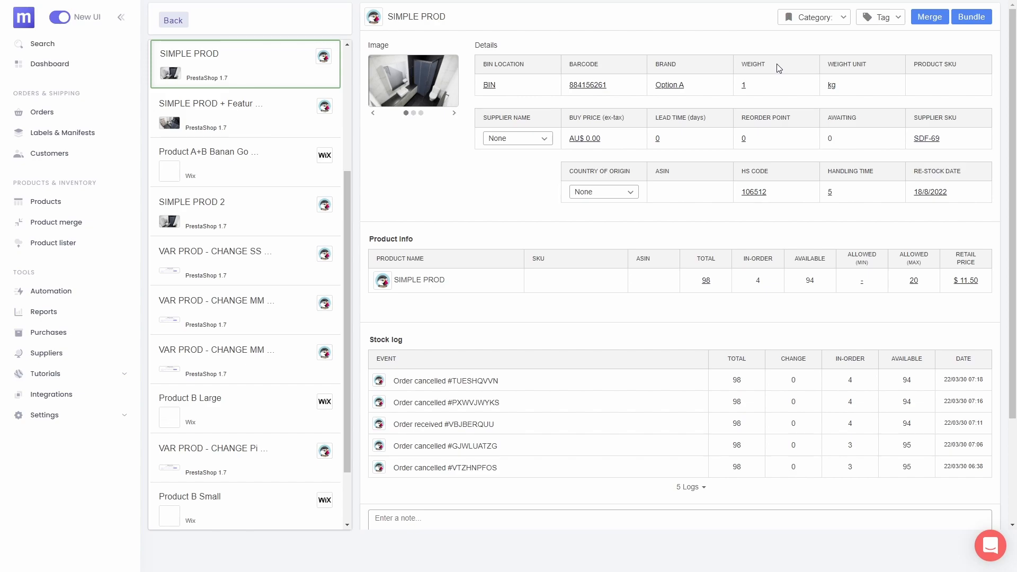
pyautogui.doubleClick(759, 64)
pyautogui.click(776, 70)
pyautogui.moveTo(742, 122); pyautogui.dragTo(788, 120)
pyautogui.click(796, 122)
pyautogui.moveTo(827, 123); pyautogui.dragTo(859, 122)
pyautogui.click(864, 121)
# Examine the product's country of origin, ASIN, HS code, handling time and re-stock date fields.
pyautogui.moveTo(570, 172); pyautogui.dragTo(636, 175)
pyautogui.click(639, 177)
pyautogui.moveTo(649, 171); pyautogui.dragTo(682, 175)
pyautogui.click(683, 175)
pyautogui.moveTo(745, 172); pyautogui.dragTo(774, 174)
pyautogui.moveTo(826, 171); pyautogui.dragTo(969, 178)
pyautogui.click(968, 178)
pyautogui.moveTo(895, 171)
pyautogui.mouseDown()
pyautogui.moveTo(829, 174)
pyautogui.moveTo(878, 176)
pyautogui.mouseUp()
pyautogui.click(880, 172)
# Examine the total, in-order, available and minimum allowed columns in the product info table.
pyautogui.moveTo(698, 259); pyautogui.dragTo(826, 258)
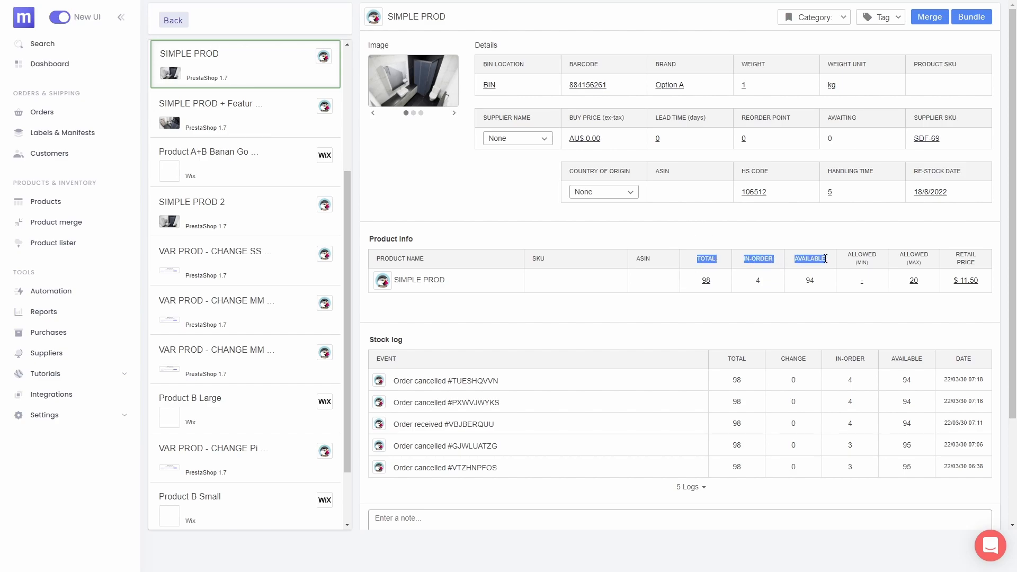
pyautogui.click(824, 259)
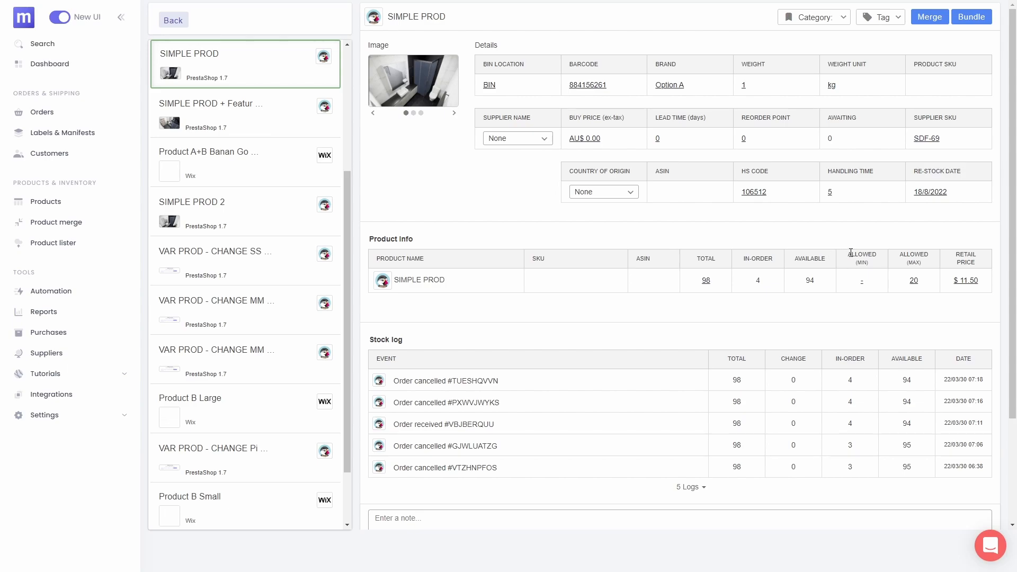
pyautogui.moveTo(850, 253); pyautogui.dragTo(882, 263)
pyautogui.click(898, 239)
pyautogui.moveTo(696, 259); pyautogui.dragTo(727, 268)
# Set the product's minimum allowed stock to 20 and clear that value again.
pyautogui.click(861, 281)
pyautogui.write('20')
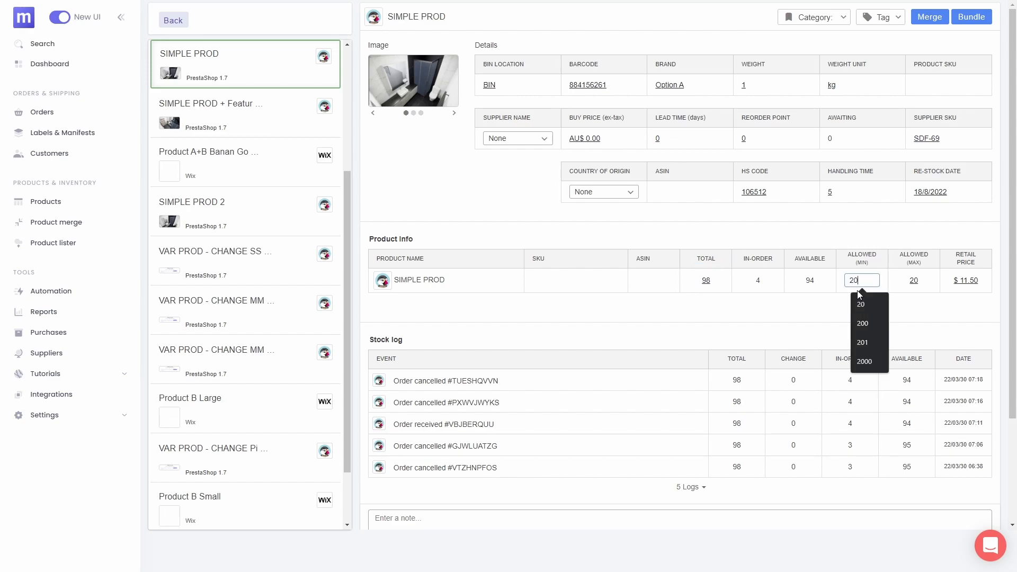
pyautogui.click(846, 244)
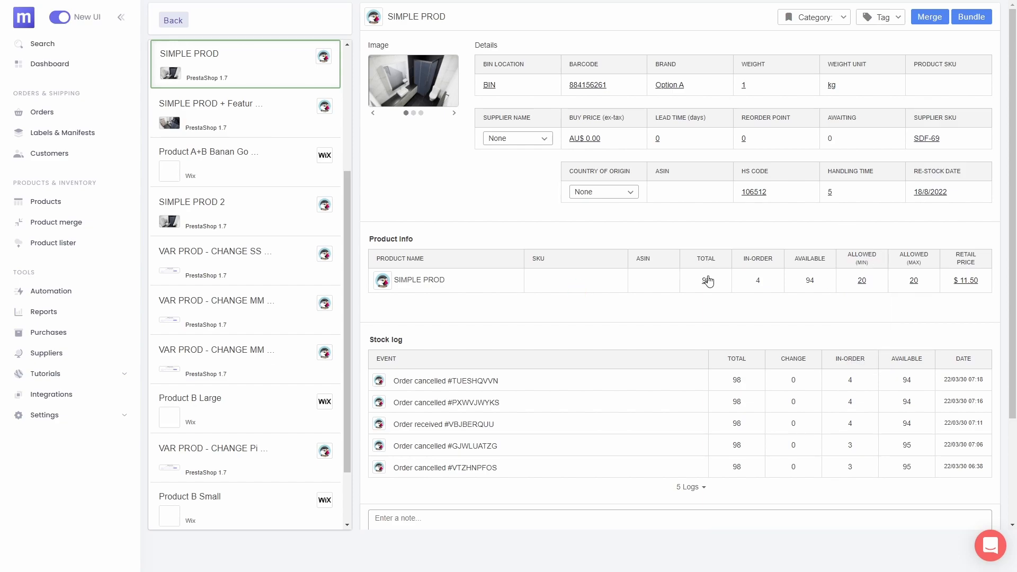
pyautogui.click(866, 282)
pyautogui.press('BackSpace')
pyautogui.press('Return')
# Examine the product's available quantity, its stock log and the note area.
pyautogui.doubleClick(809, 283)
pyautogui.click(814, 278)
pyautogui.scroll(-2, 652, 335)
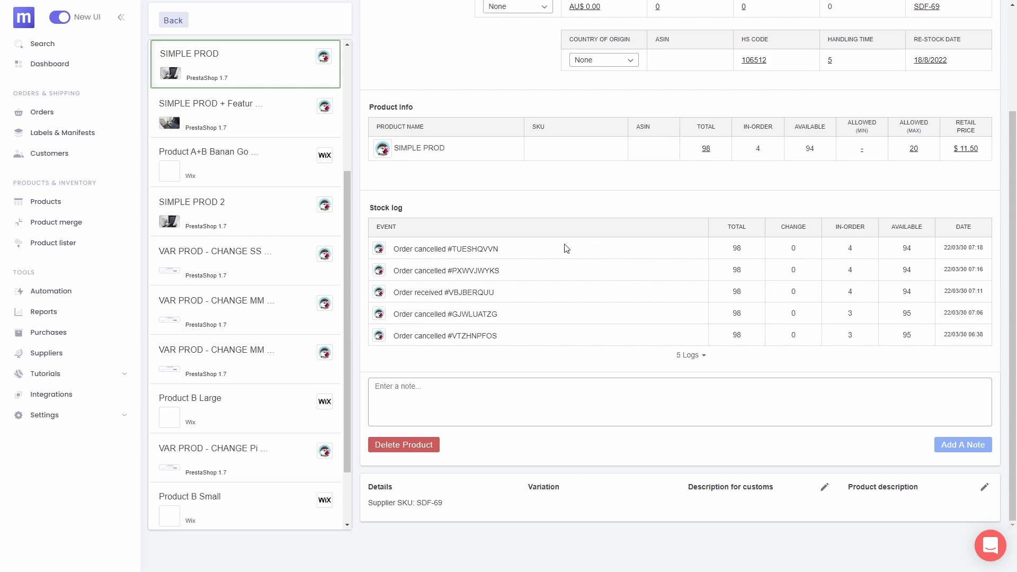
pyautogui.click(467, 401)
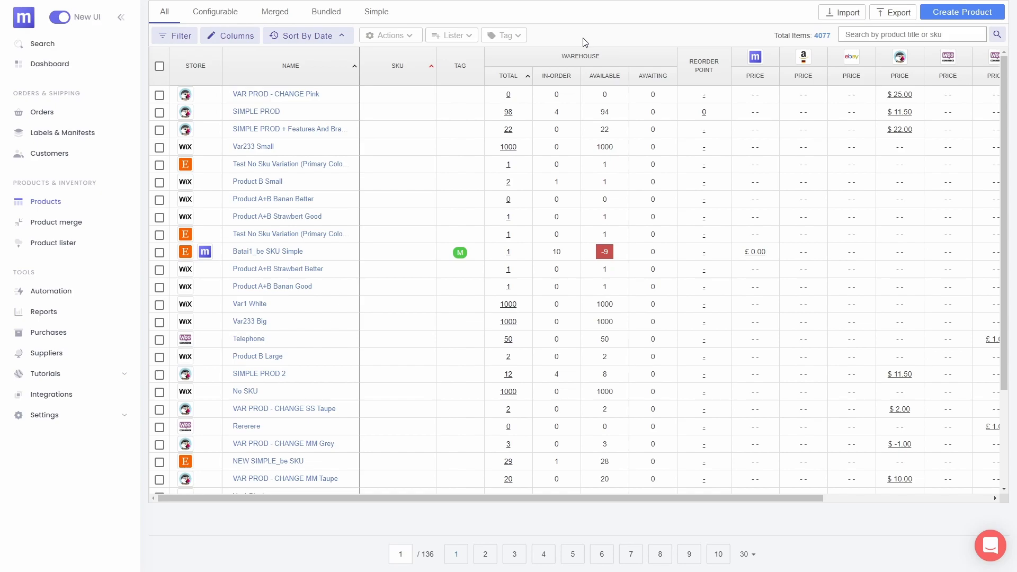
# View the Create Simple Product form from the product list and close it without saving.
pyautogui.click(957, 12)
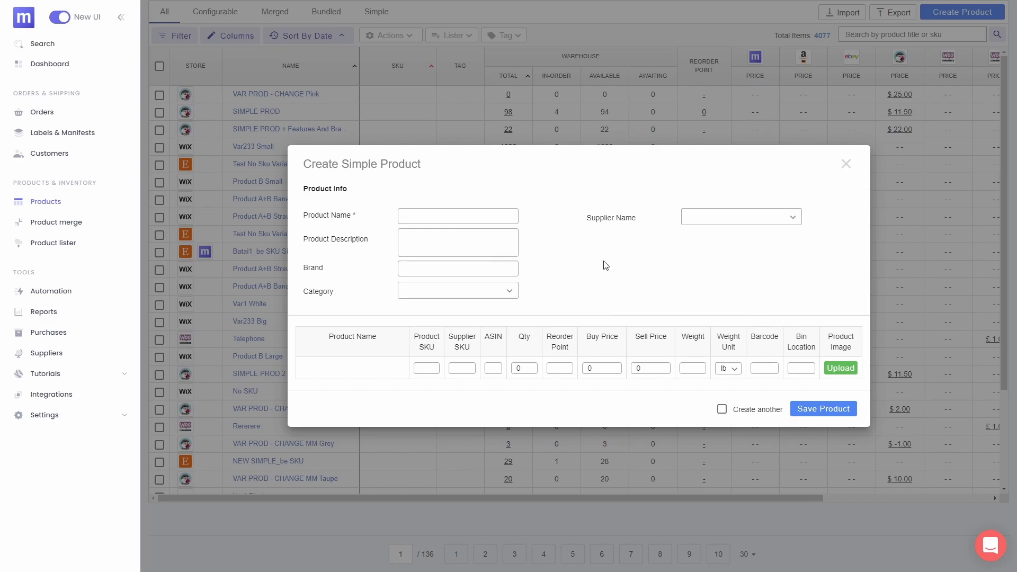
pyautogui.click(847, 164)
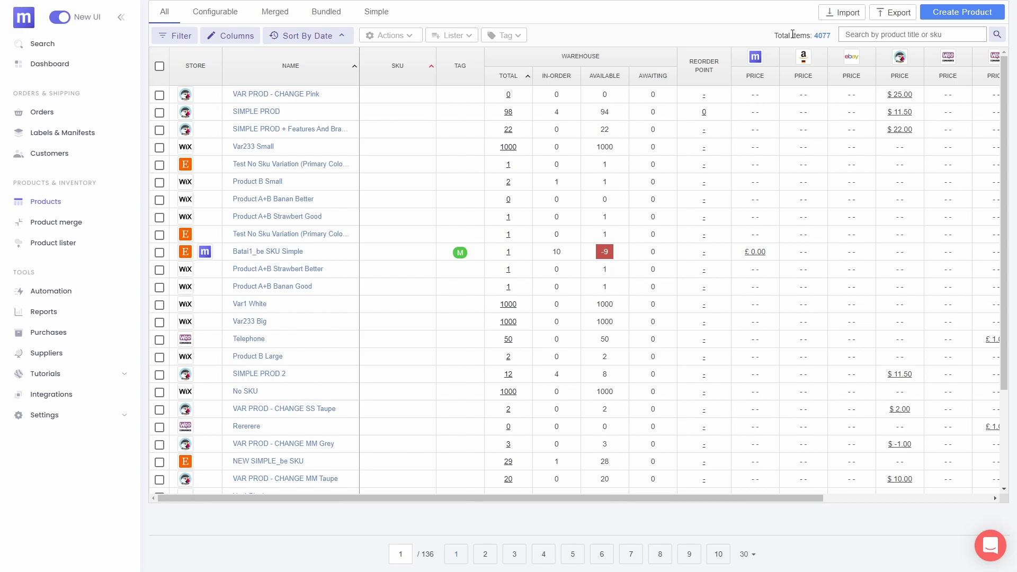
# Review the product import's Update mode and custom .csv template builder, close the builder unsaved and read the additional instructions.
pyautogui.click(840, 14)
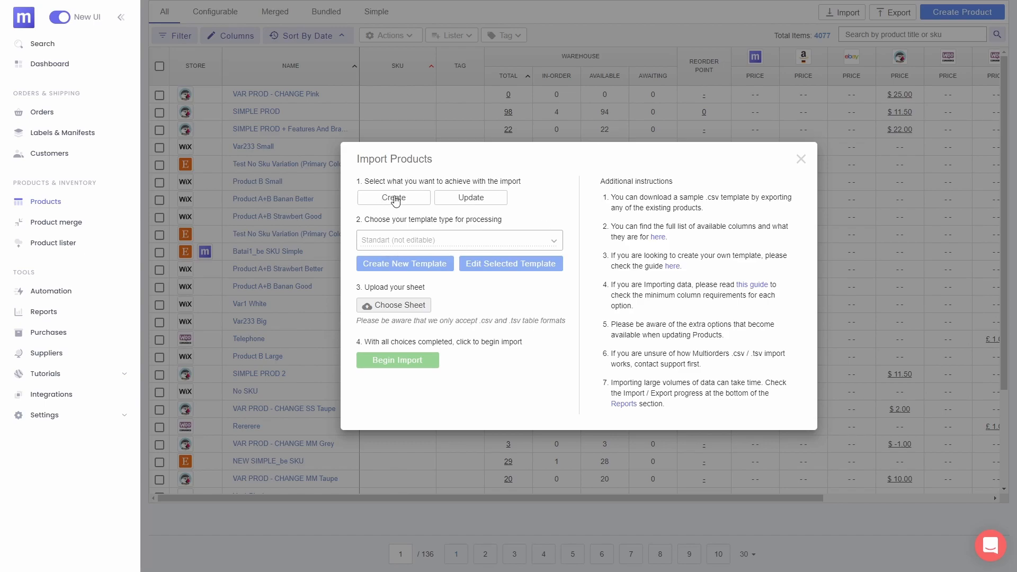
pyautogui.click(478, 201)
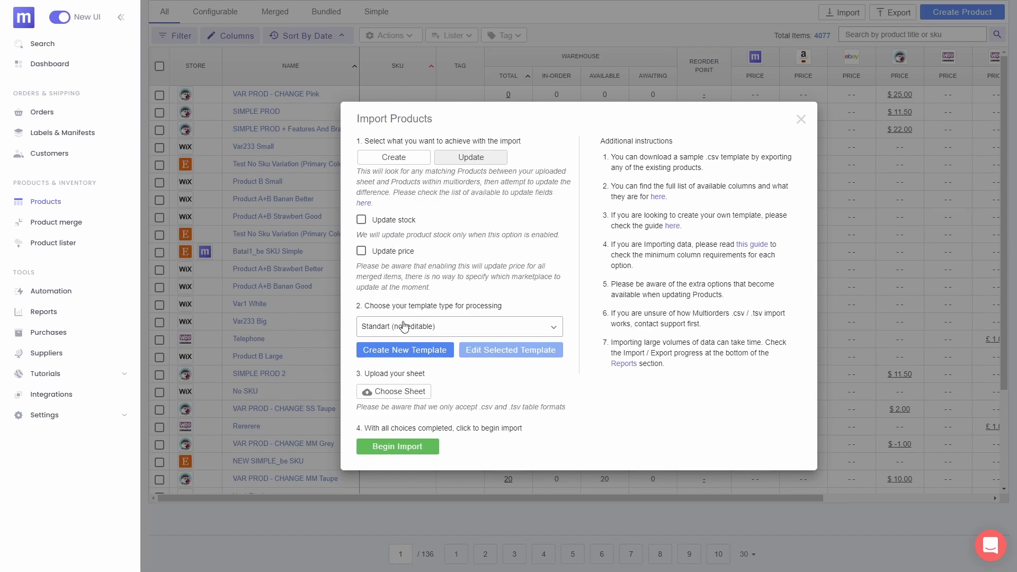
pyautogui.click(400, 352)
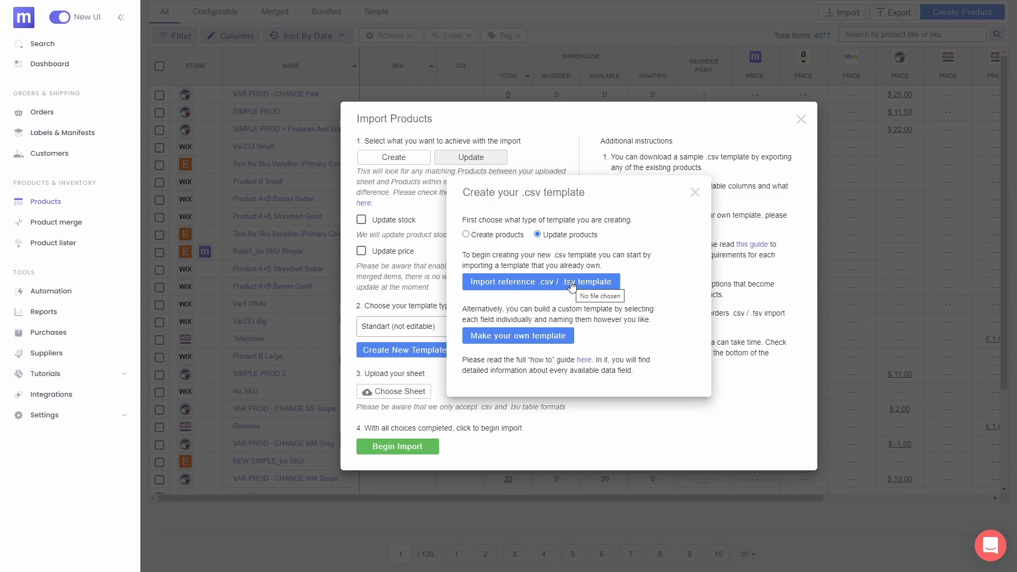
pyautogui.click(535, 337)
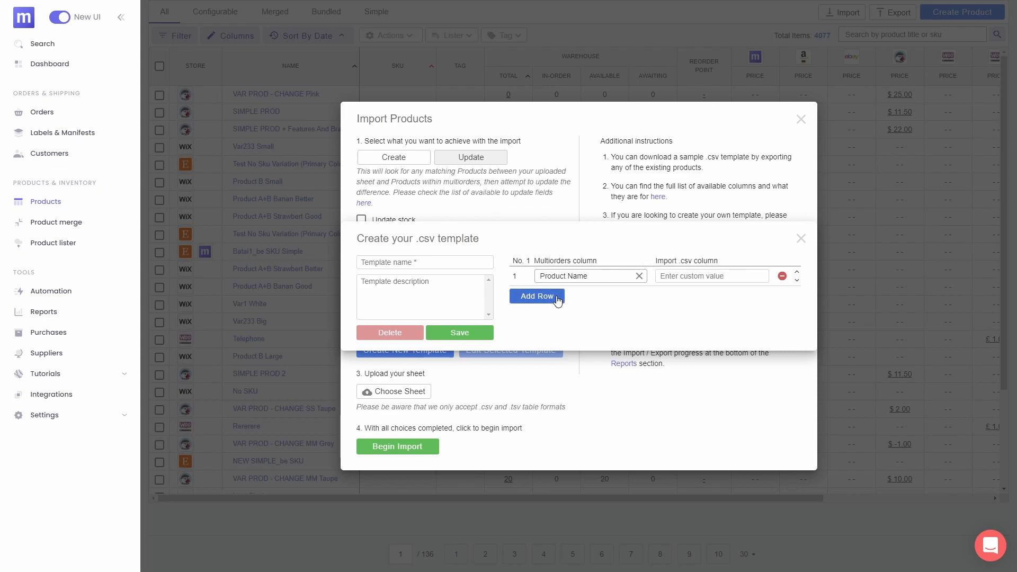
pyautogui.click(801, 238)
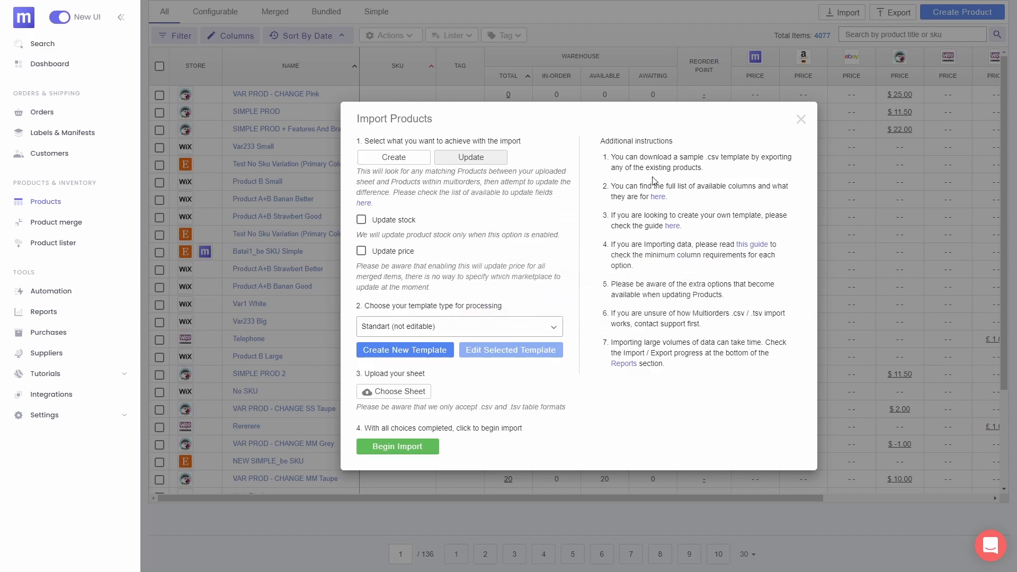
pyautogui.moveTo(599, 141); pyautogui.dragTo(706, 370)
pyautogui.click(680, 281)
# Review the product export's template creation and its all, selected and filtered choices, and close it without exporting.
pyautogui.click(887, 11)
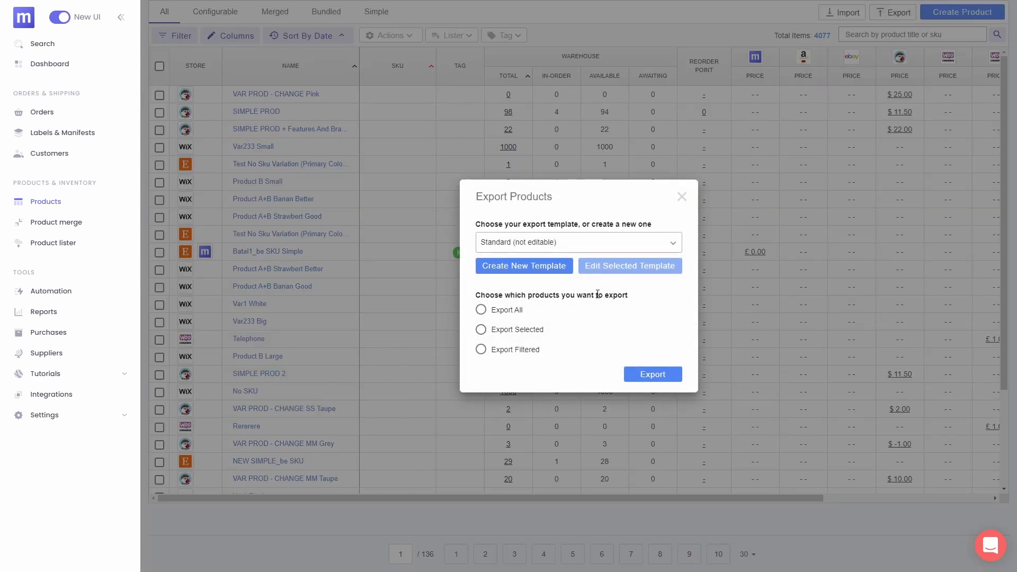
pyautogui.click(541, 265)
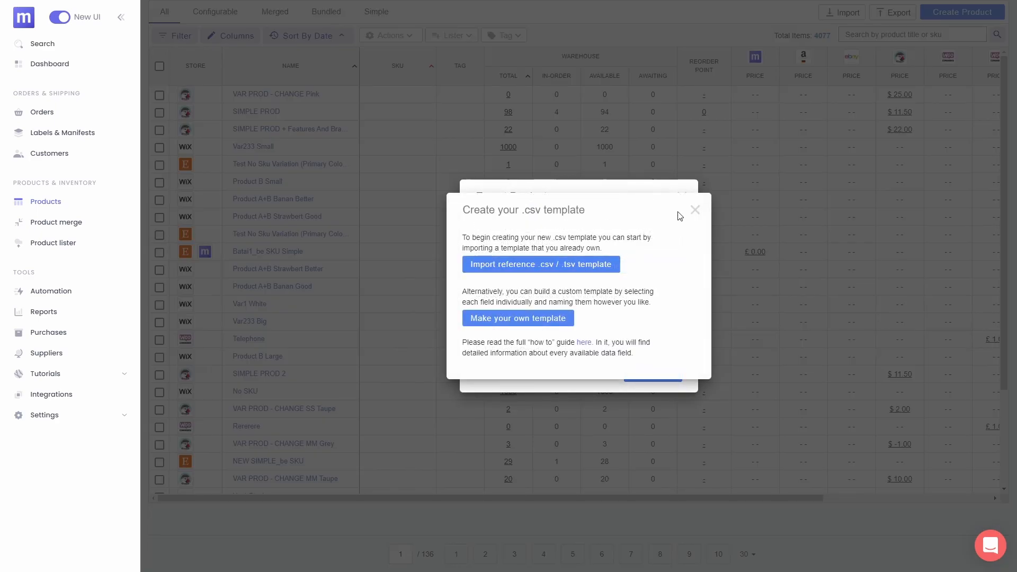
pyautogui.click(695, 210)
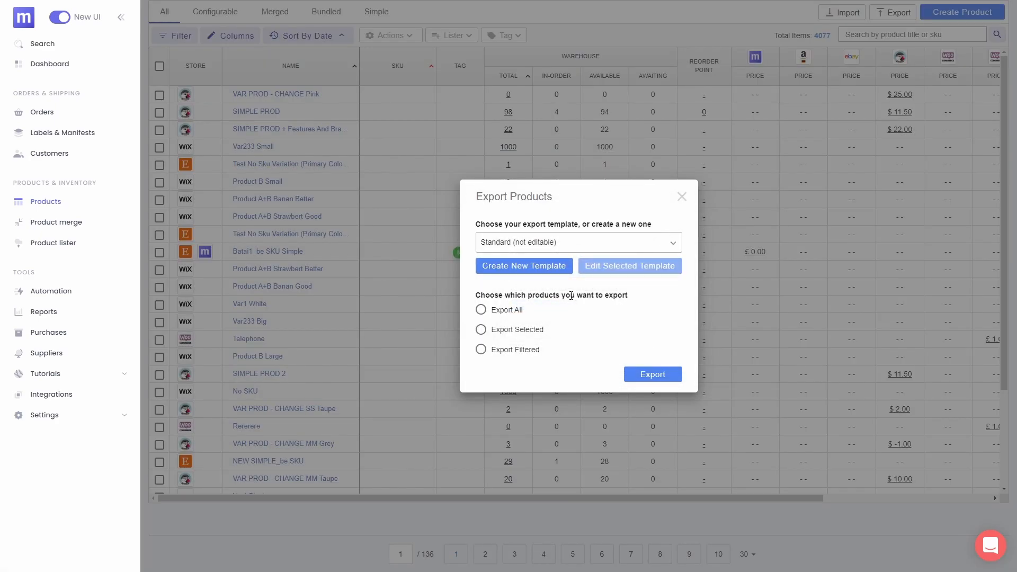
pyautogui.click(511, 313)
pyautogui.click(535, 331)
pyautogui.click(536, 353)
pyautogui.click(684, 198)
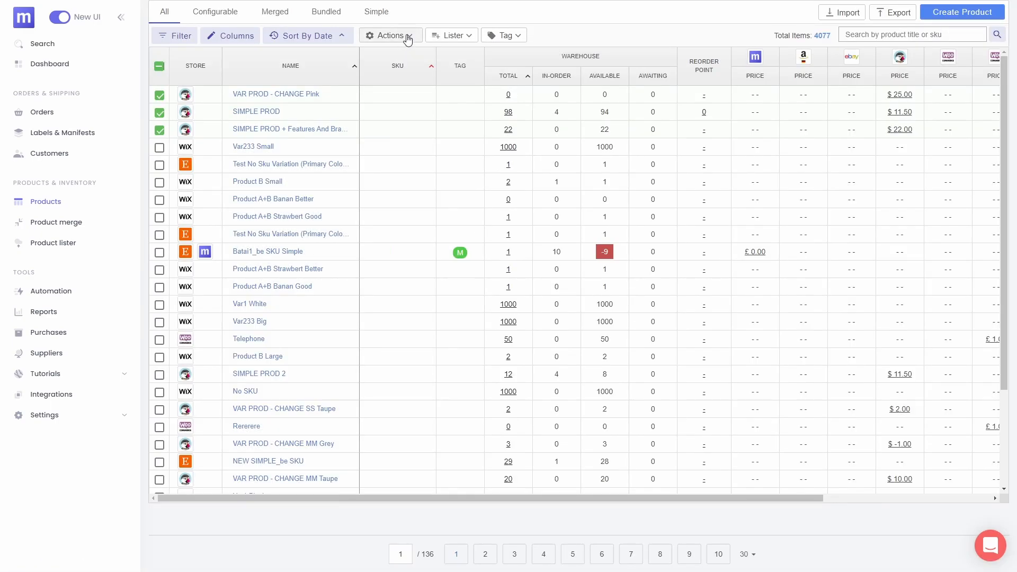
# View the bulk actions for selected products and tag the SIMPLE PROD and SIMPLE PROD + Features products as Original.
pyautogui.click(406, 36)
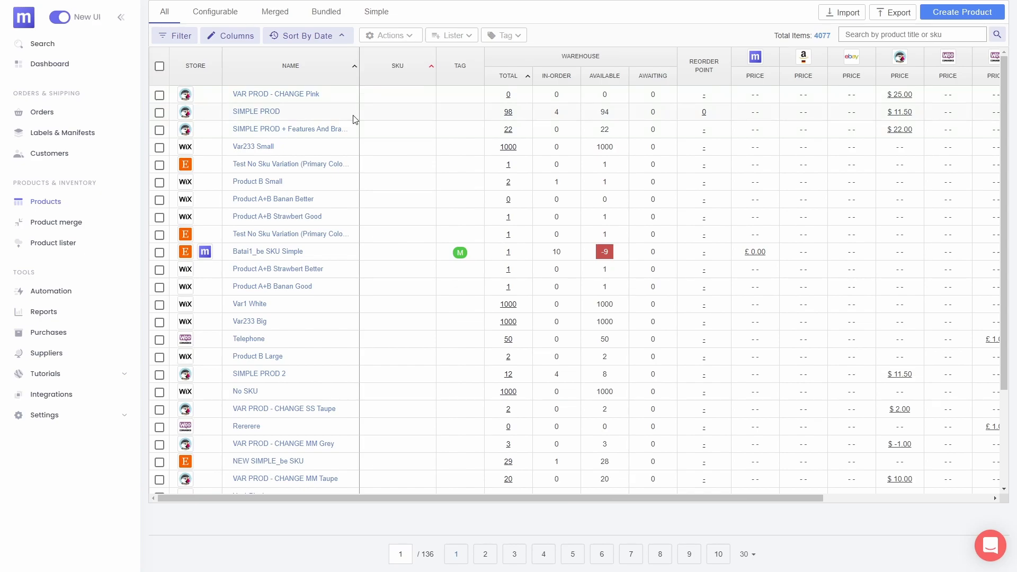
pyautogui.click(159, 112)
pyautogui.click(159, 130)
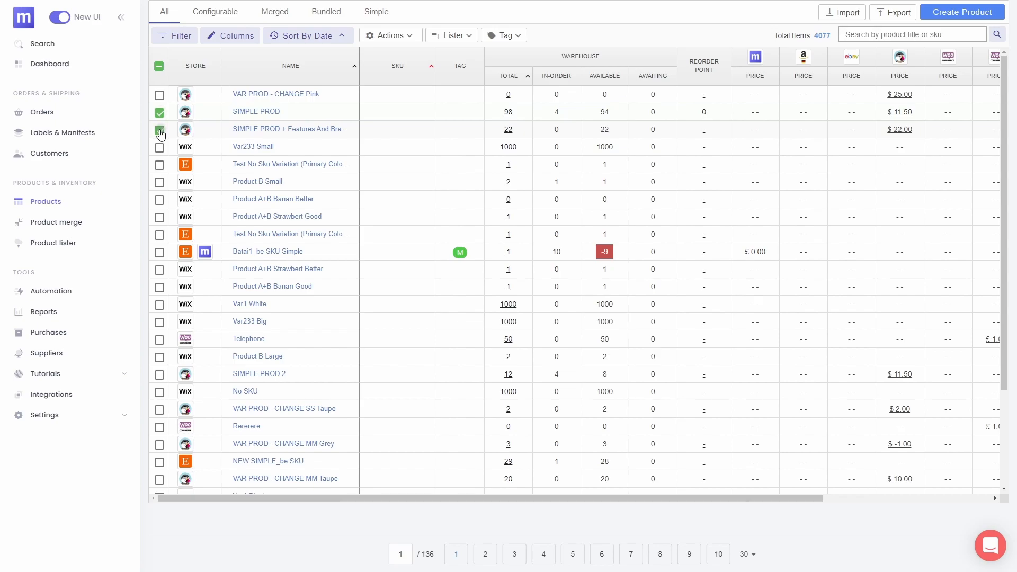
pyautogui.click(510, 36)
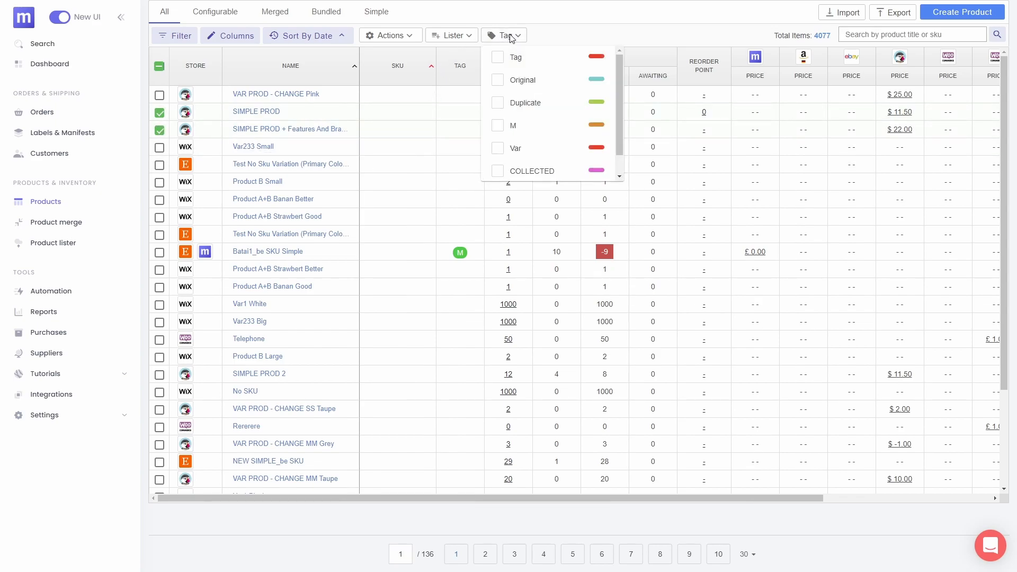
pyautogui.click(524, 80)
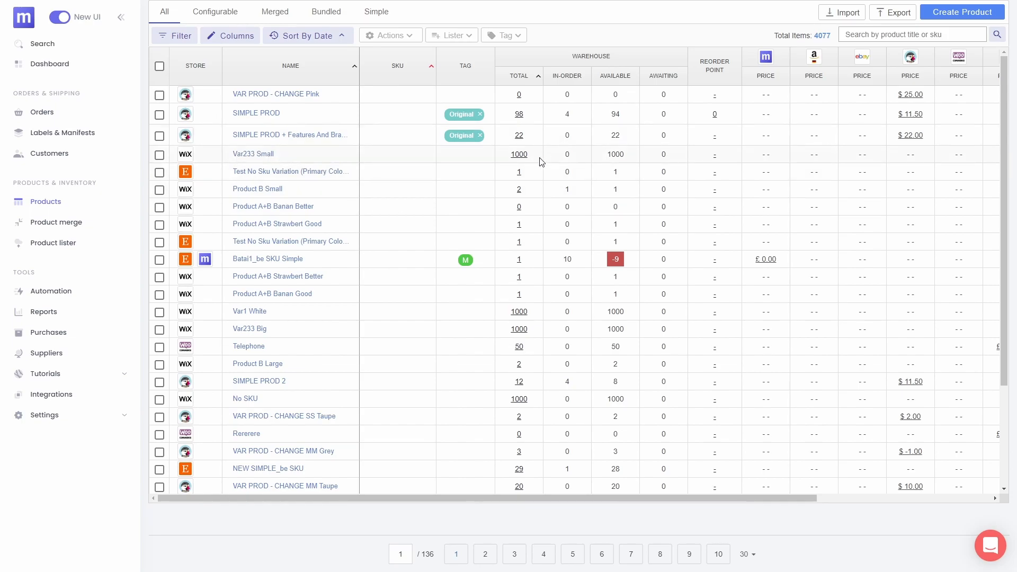
# Set SIMPLE PROD's total stock to 36 and its PrestaShop price to $25 in the product list.
pyautogui.click(519, 114)
pyautogui.write('36')
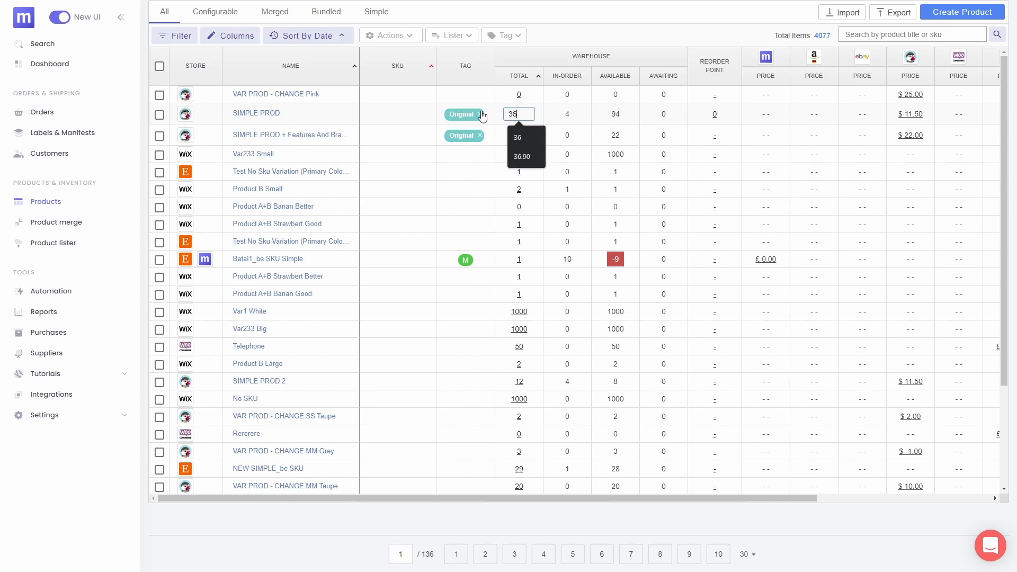
pyautogui.press('Return')
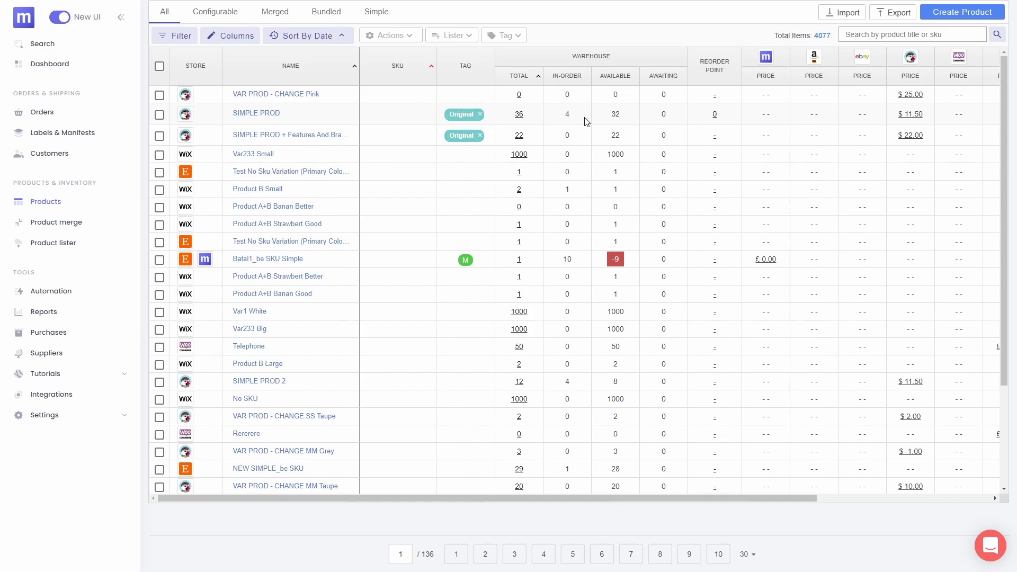
pyautogui.hscroll(5, 586, 121)
pyautogui.click(692, 113)
pyautogui.write('25')
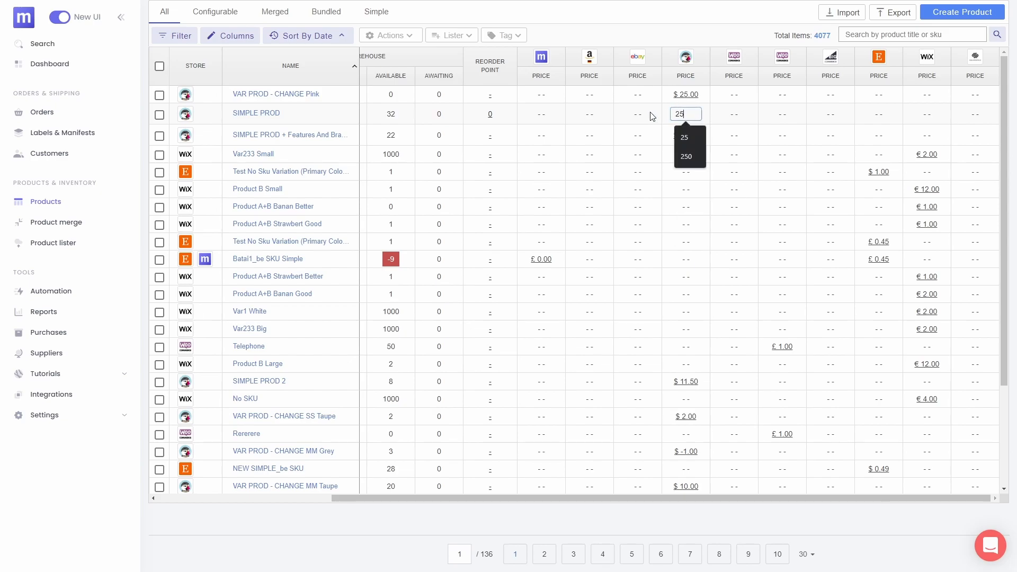
pyautogui.press('Return')
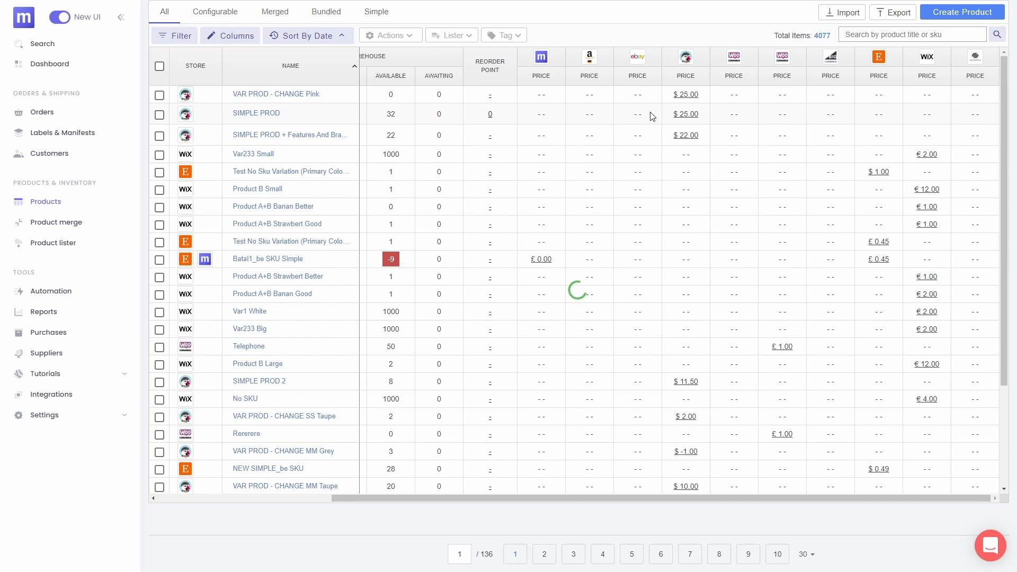
# Select SIMPLE PROD and SIMPLE PROD + Features and view the lister options for the selection.
pyautogui.click(161, 116)
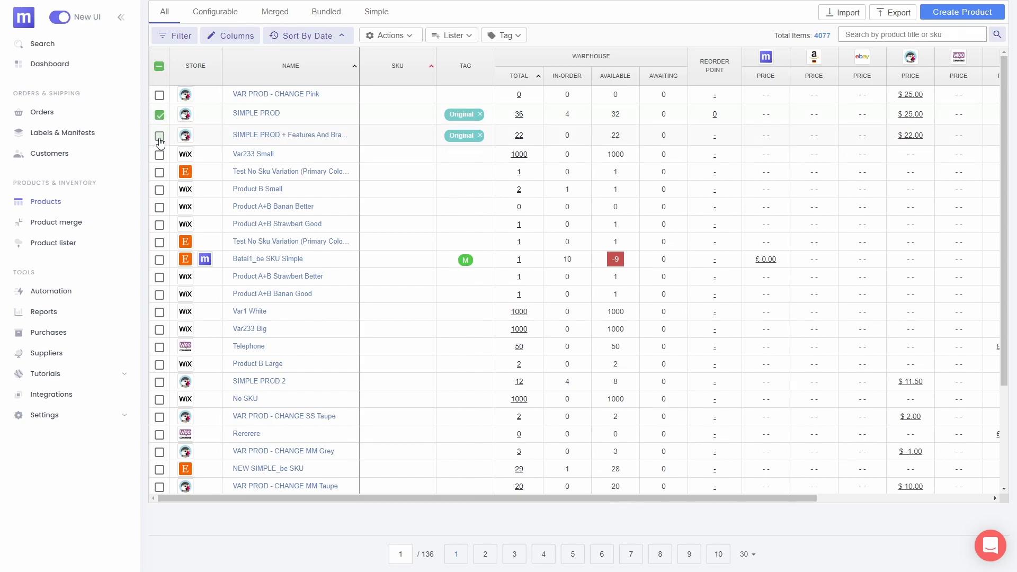
pyautogui.click(160, 139)
pyautogui.click(467, 36)
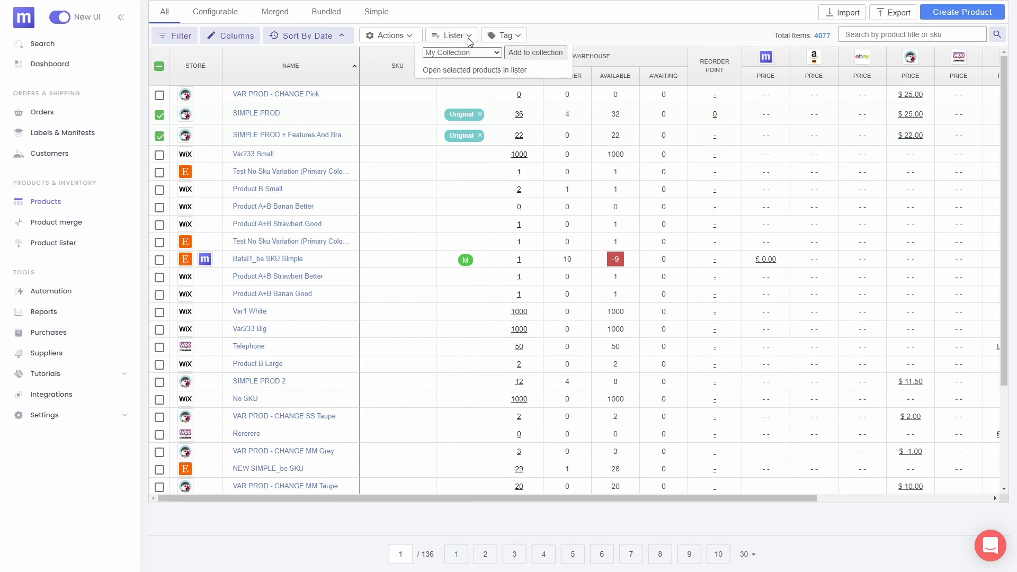
pyautogui.click(486, 71)
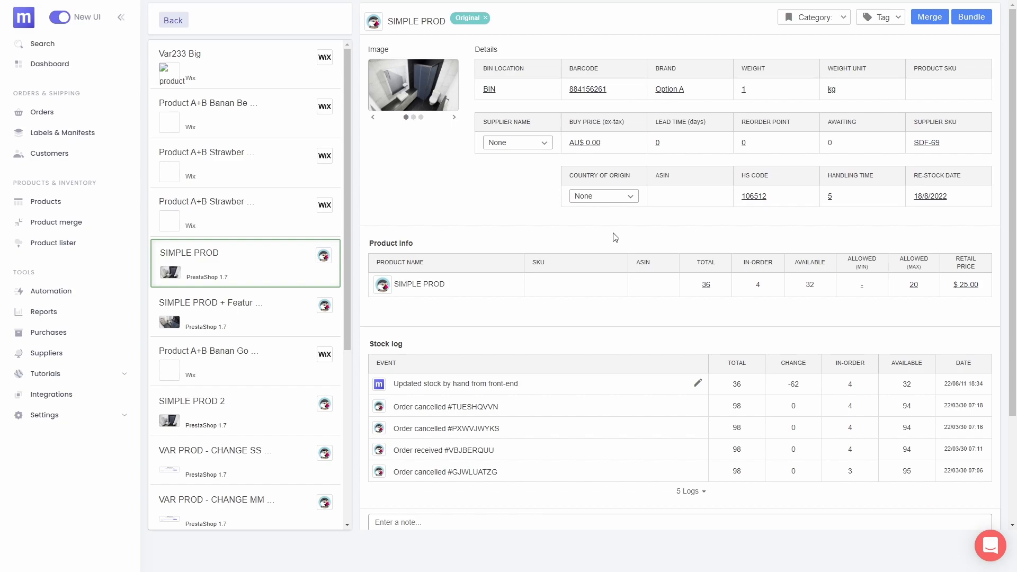
# Merge SIMPLE PROD + Features and Brands from Basic with SIMPLE PROD from its product details.
pyautogui.click(925, 24)
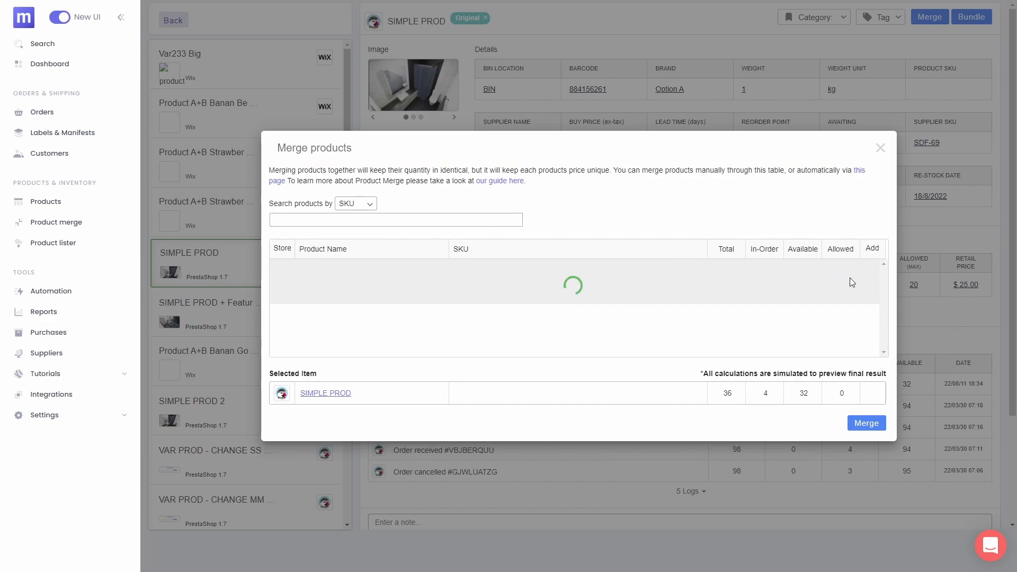
pyautogui.click(866, 269)
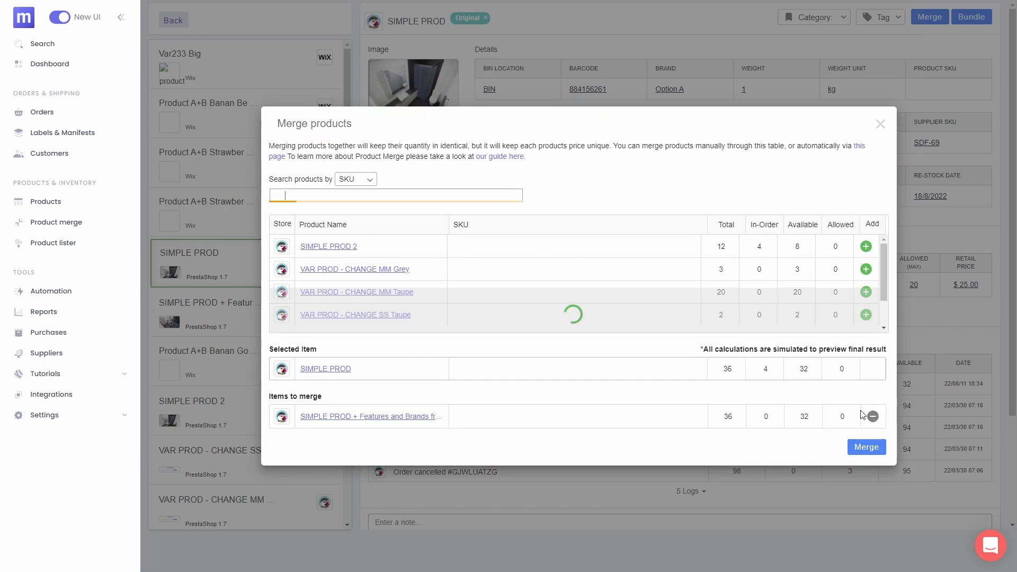
pyautogui.click(863, 446)
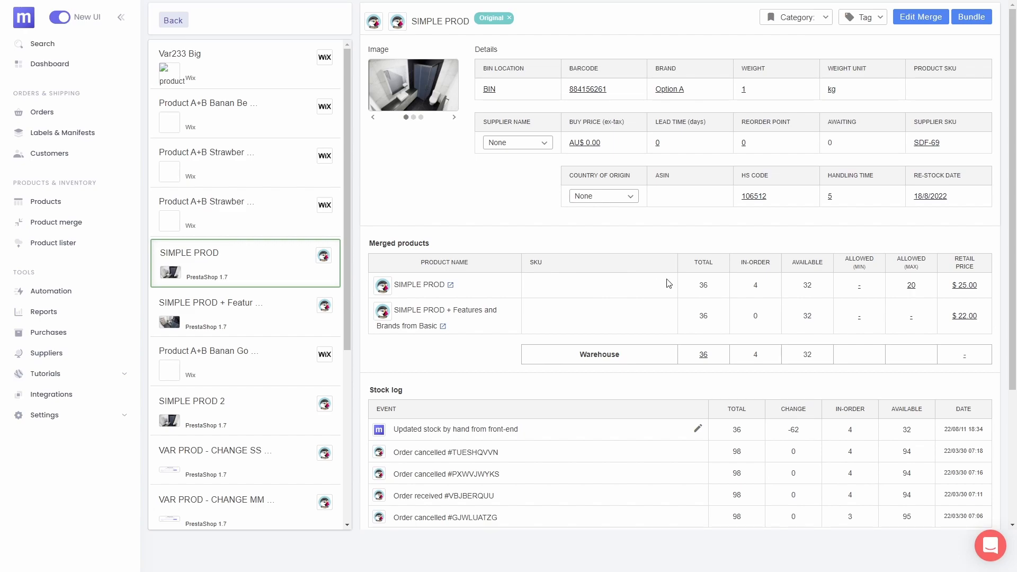
# Set the merged product's warehouse total to 20 and reload the product details.
pyautogui.click(703, 355)
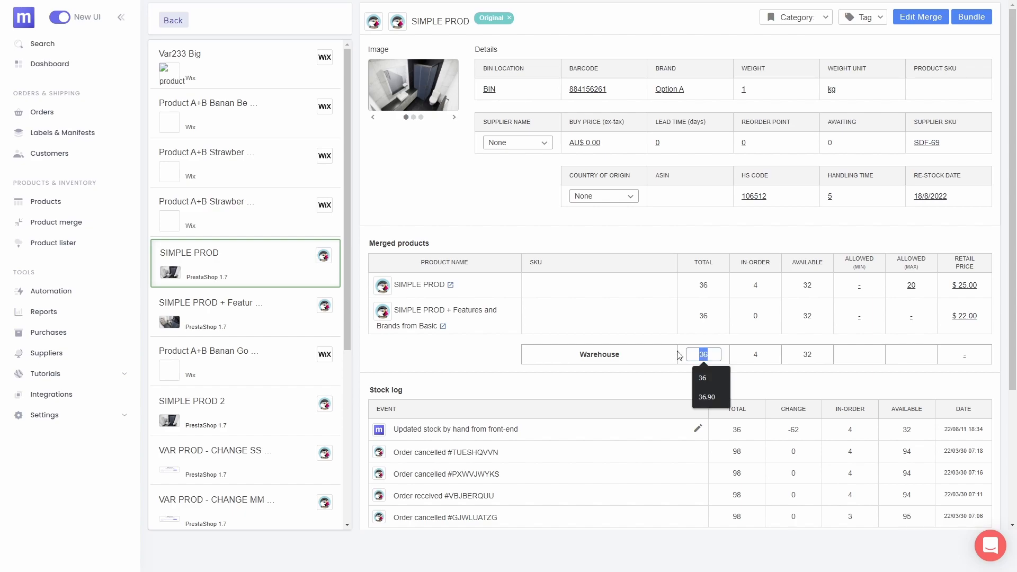
pyautogui.write('20')
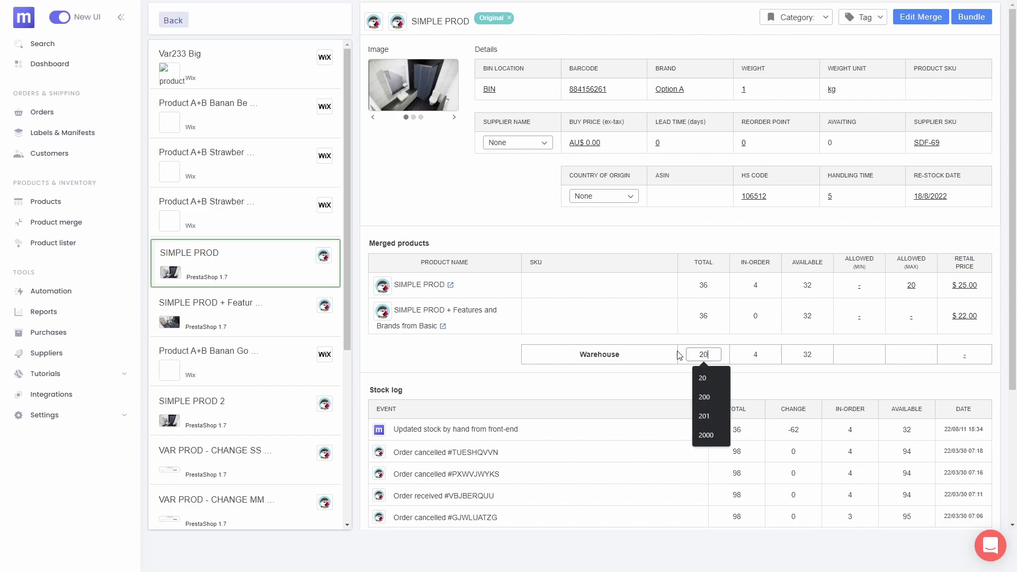
pyautogui.press('Return')
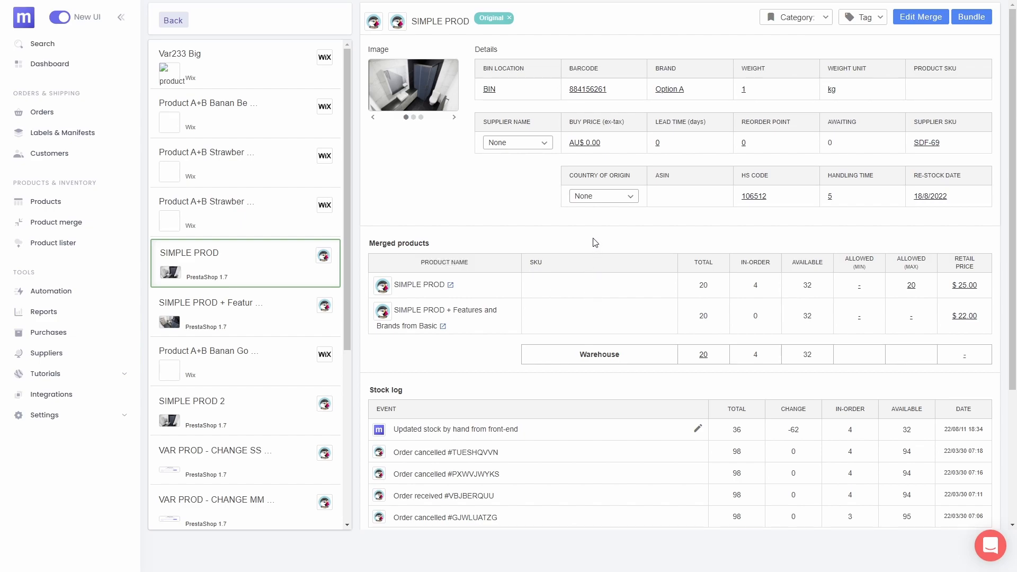
pyautogui.press('F5')
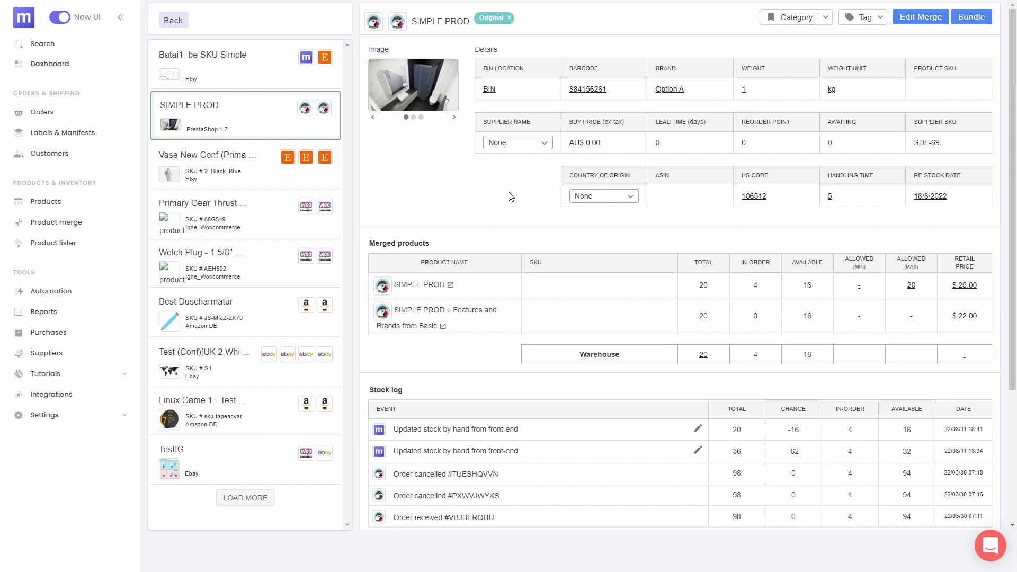
# Set up a product merge with PrestaShop 1.7 as main integration matched by SKU and M_Woocommerce as child integration.
pyautogui.click(60, 229)
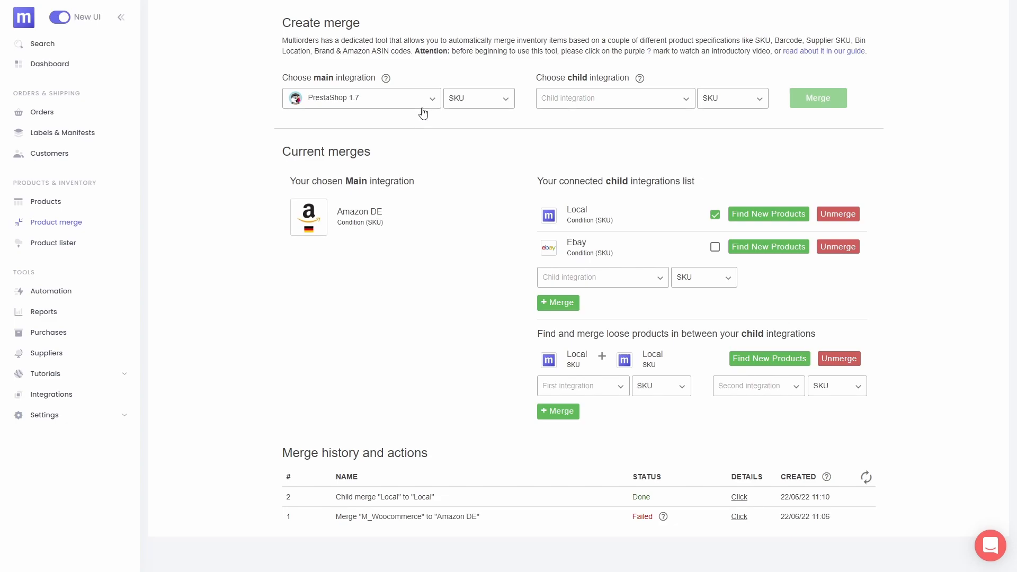
pyautogui.click(458, 103)
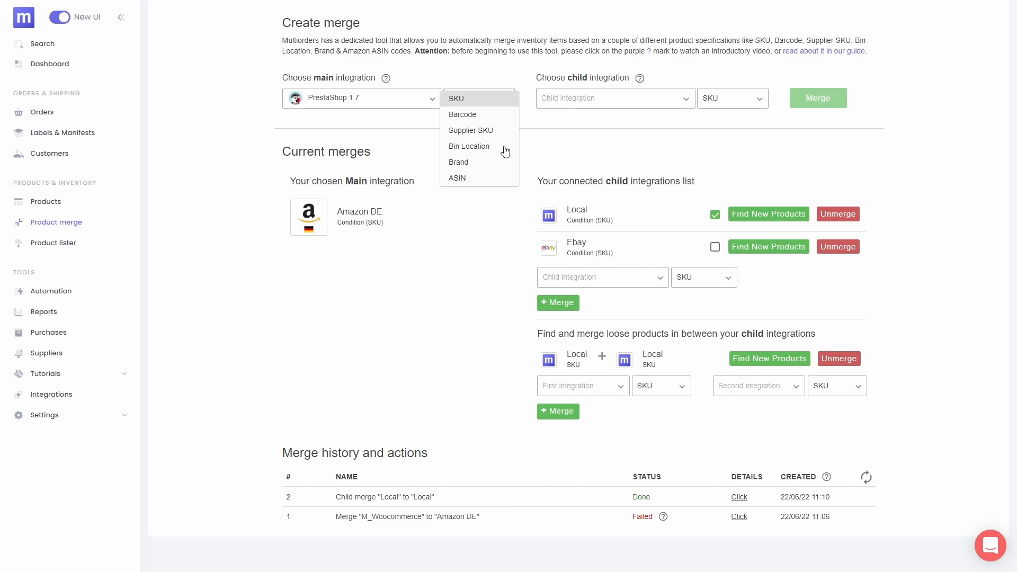
pyautogui.click(541, 127)
pyautogui.click(607, 95)
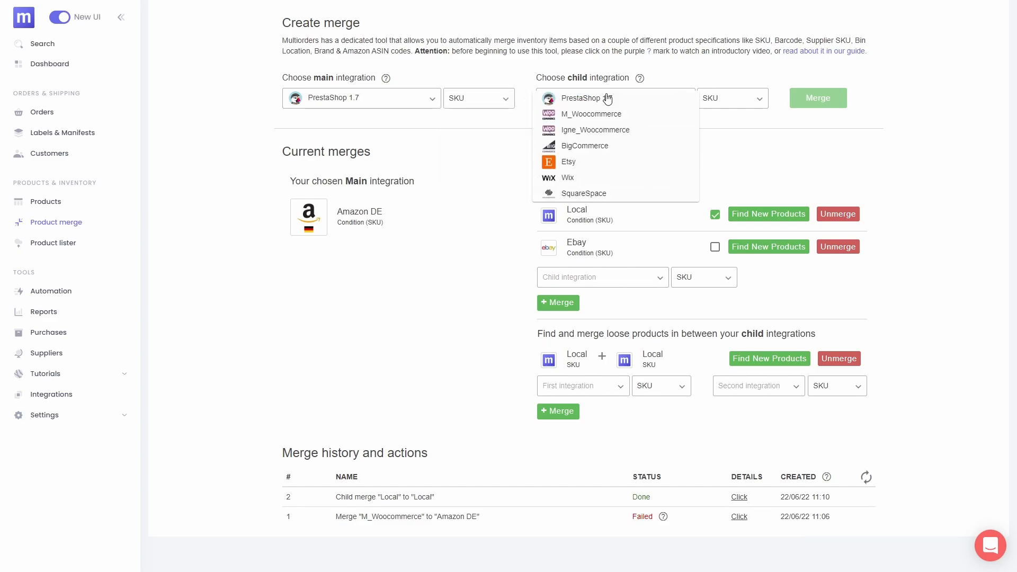
pyautogui.click(606, 114)
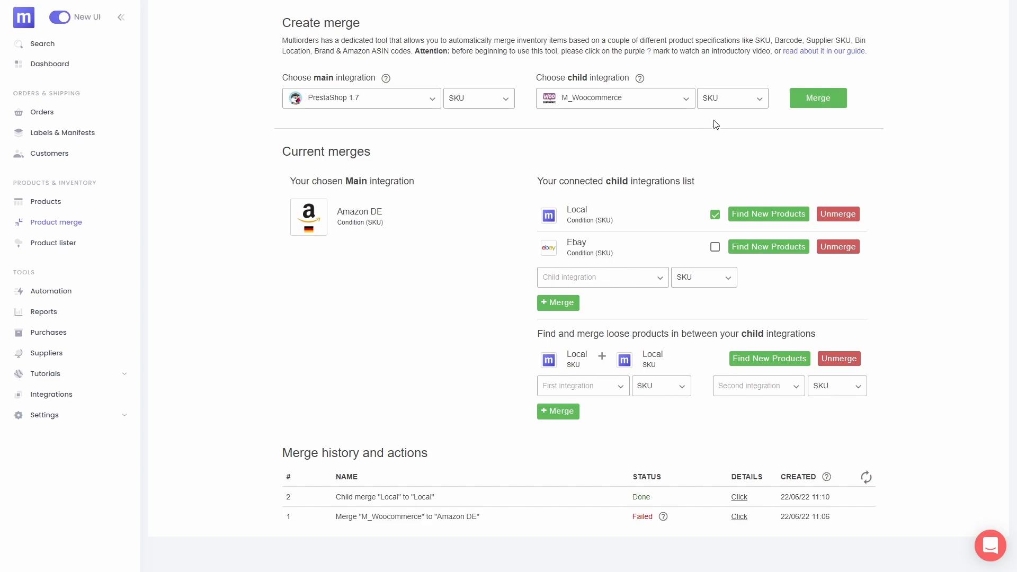
# Try other matching conditions such as ASIN for the child integration and look through the available child integrations.
pyautogui.click(716, 99)
pyautogui.click(724, 145)
pyautogui.click(720, 108)
pyautogui.click(728, 131)
pyautogui.click(622, 106)
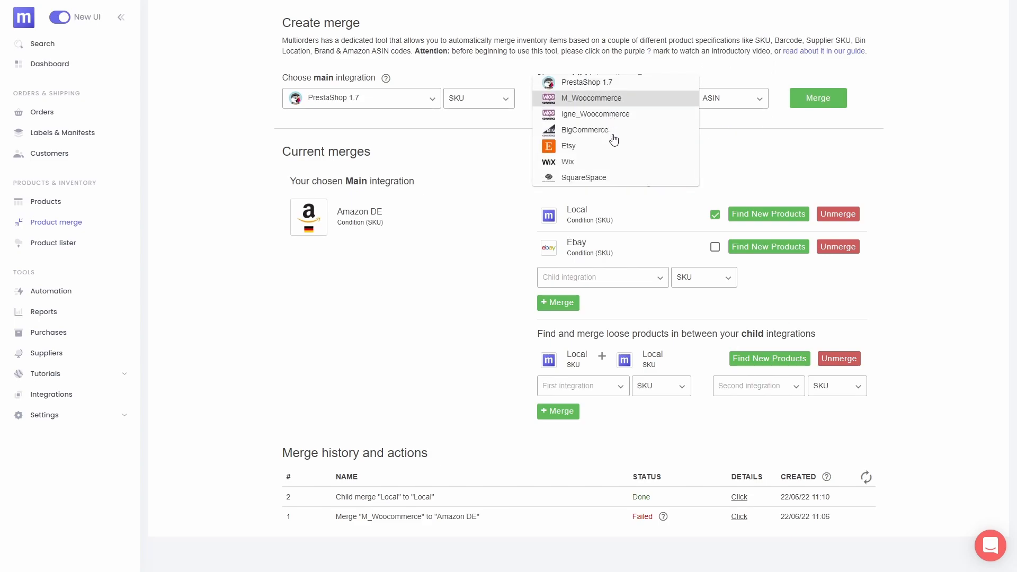
pyautogui.click(715, 140)
# Match the M_Woocommerce child integration by SKU and start the merge, proceeding despite the recommendation on channel size.
pyautogui.click(723, 108)
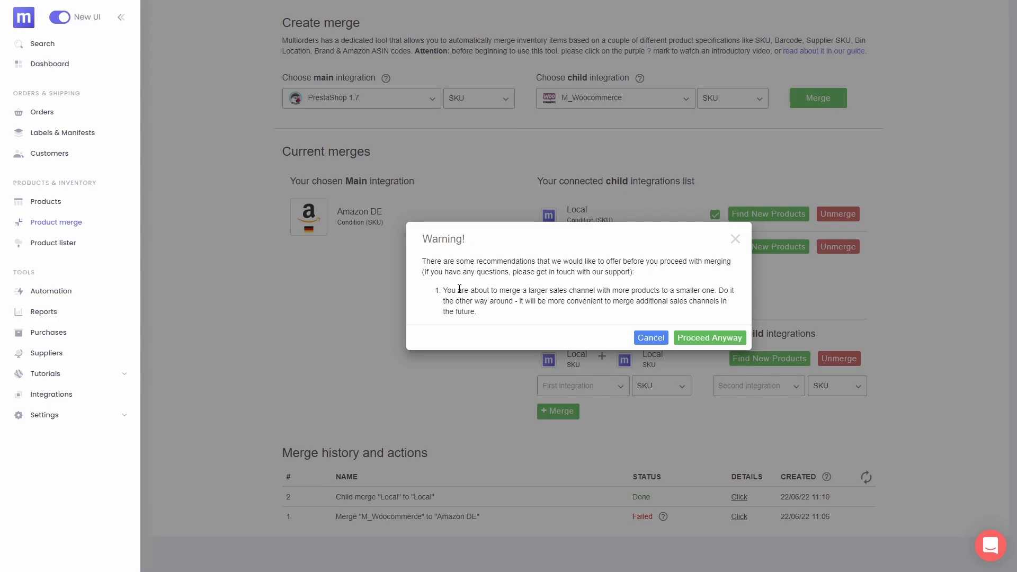
pyautogui.moveTo(439, 290); pyautogui.dragTo(657, 302)
pyautogui.click(705, 337)
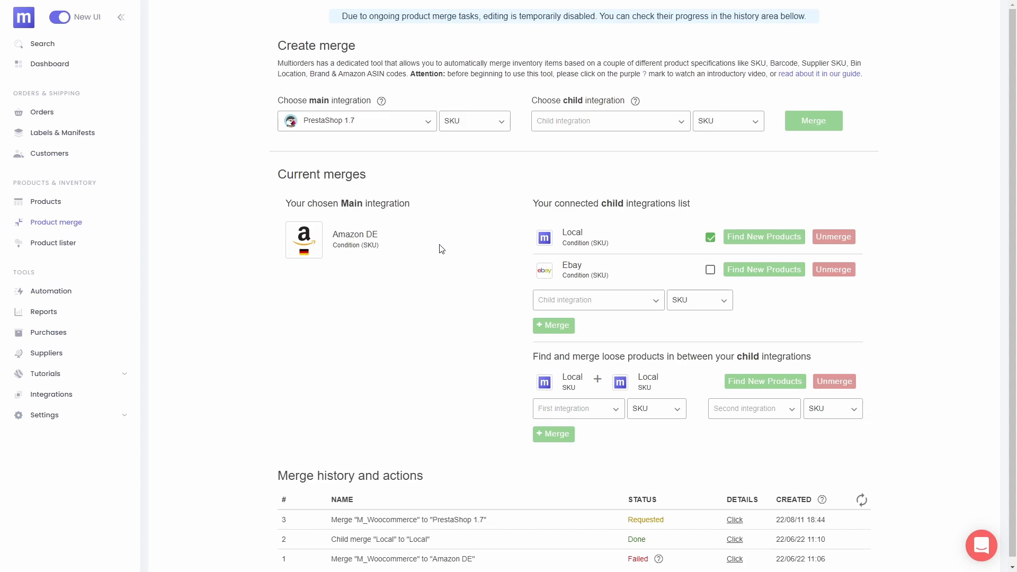
# Check the status of the M_Woocommerce to PrestaShop 1.7 merge in the merge history.
pyautogui.scroll(-1, 439, 249)
pyautogui.moveTo(626, 517); pyautogui.dragTo(676, 518)
pyautogui.click(678, 517)
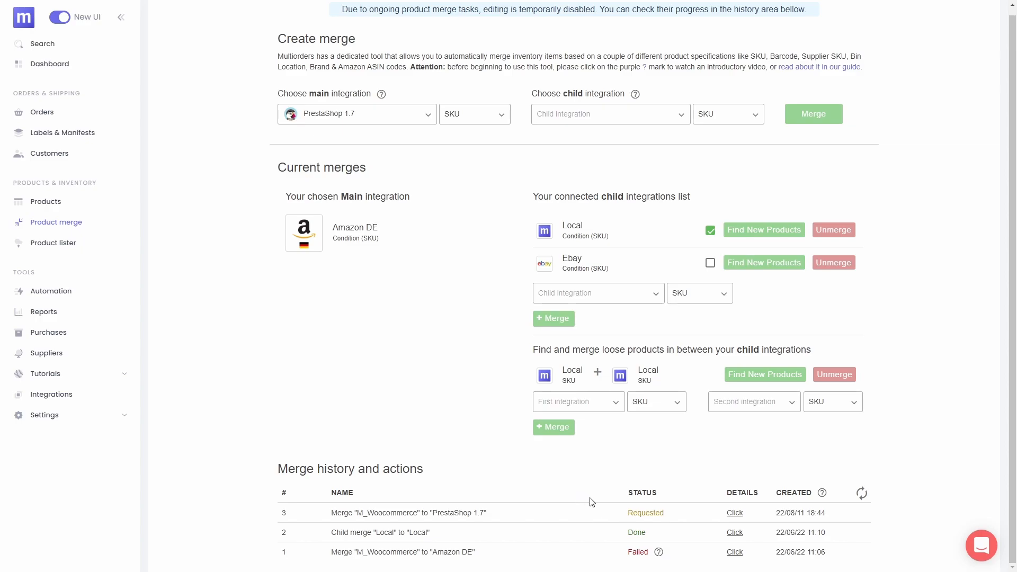
# Refresh the merge history and review the current merges of Amazon DE and PrestaShop 1.7 with their connected child integrations.
pyautogui.moveTo(625, 532); pyautogui.dragTo(664, 536)
pyautogui.click(664, 536)
pyautogui.click(862, 493)
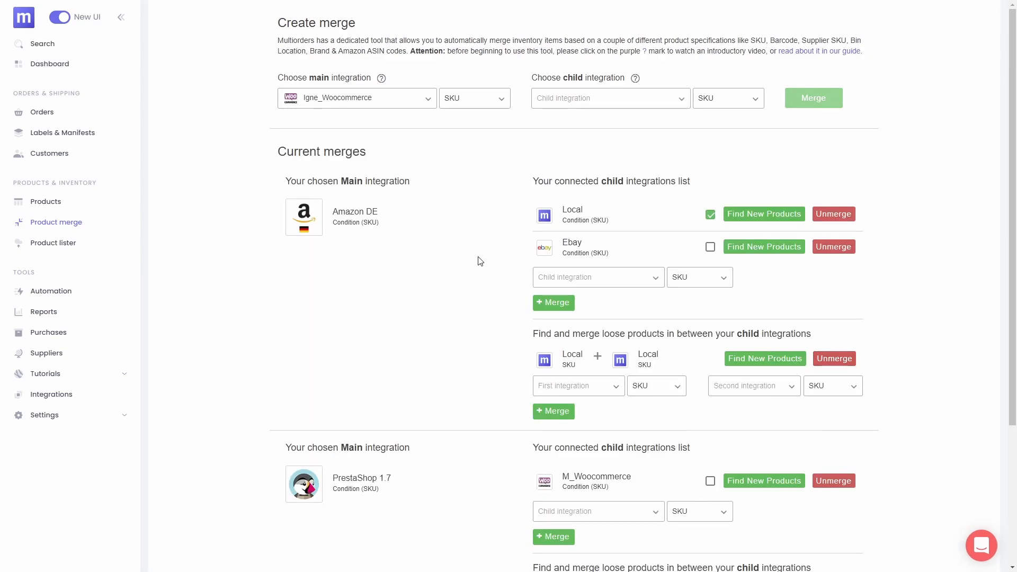
pyautogui.scroll(-4, 479, 262)
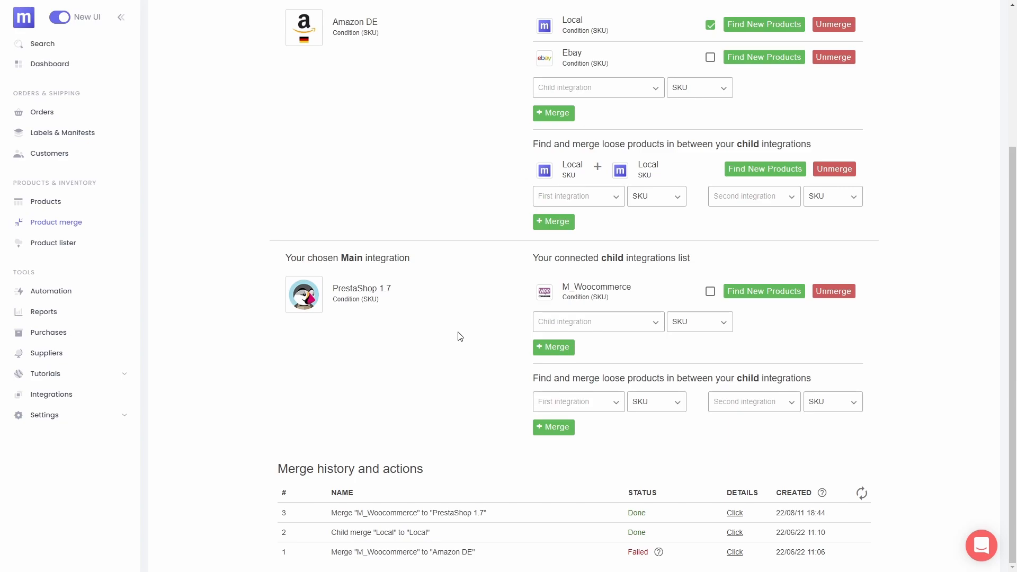
pyautogui.scroll(2, 456, 333)
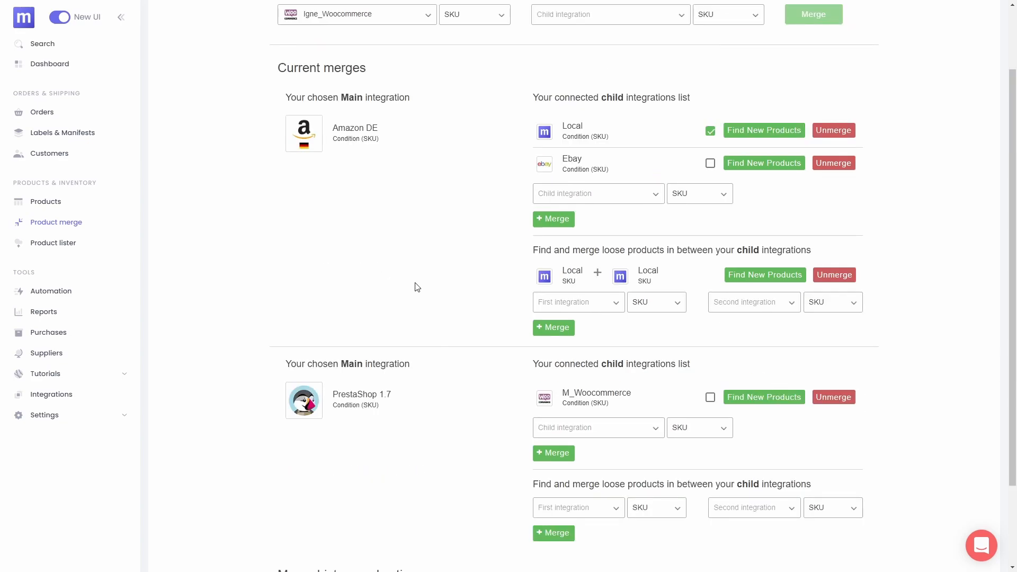
pyautogui.scroll(-2, 418, 288)
pyautogui.moveTo(285, 258); pyautogui.dragTo(778, 421)
pyautogui.click(751, 373)
pyautogui.scroll(4, 433, 315)
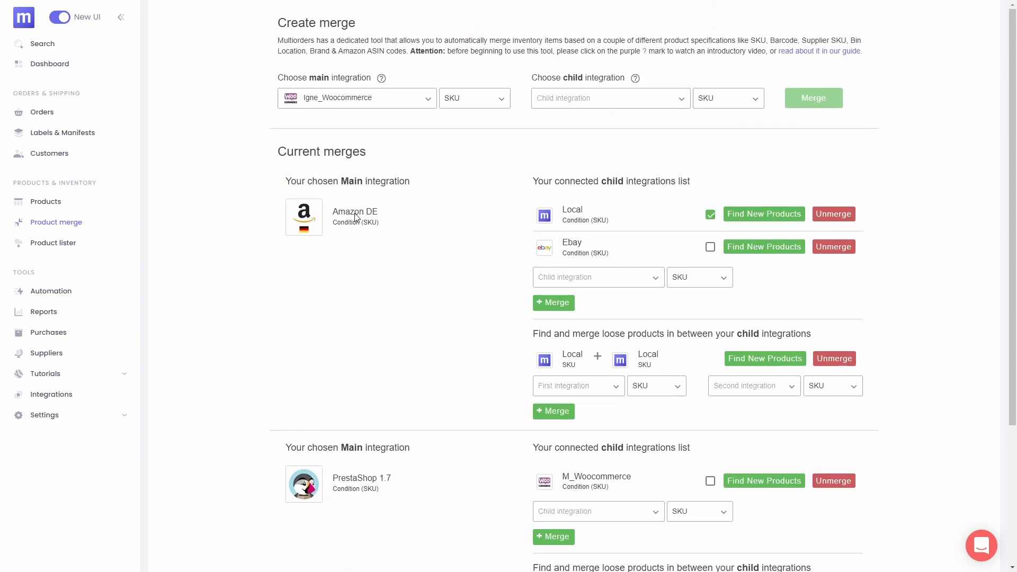
pyautogui.moveTo(329, 181); pyautogui.dragTo(617, 339)
pyautogui.click(628, 345)
pyautogui.scroll(-4, 444, 281)
pyautogui.scroll(2, 444, 280)
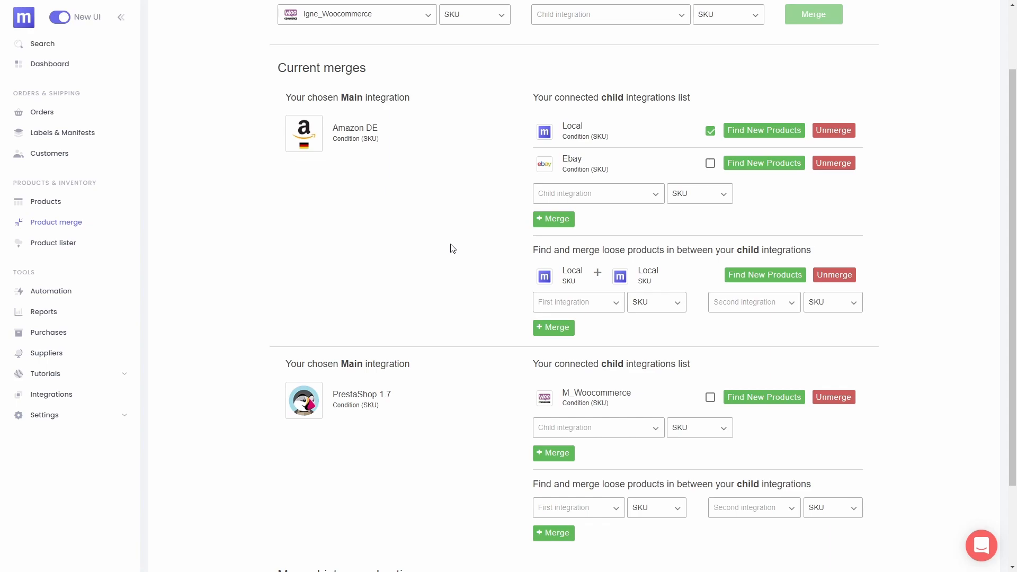
# Merge Etsy by SKU as another child integration of PrestaShop 1.7, proceeding despite the recommendation on channel size.
pyautogui.scroll(-2, 453, 249)
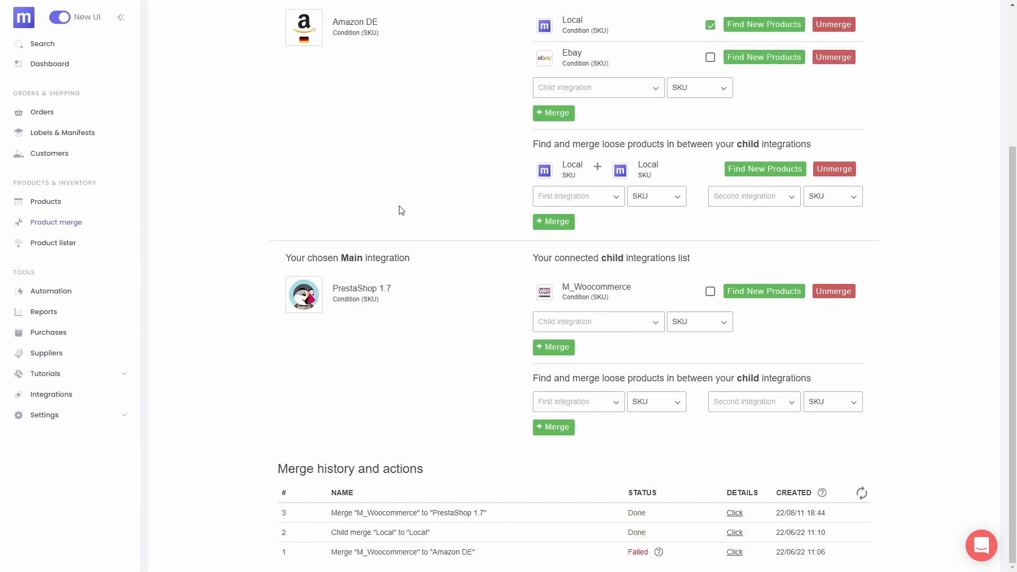
pyautogui.click(598, 325)
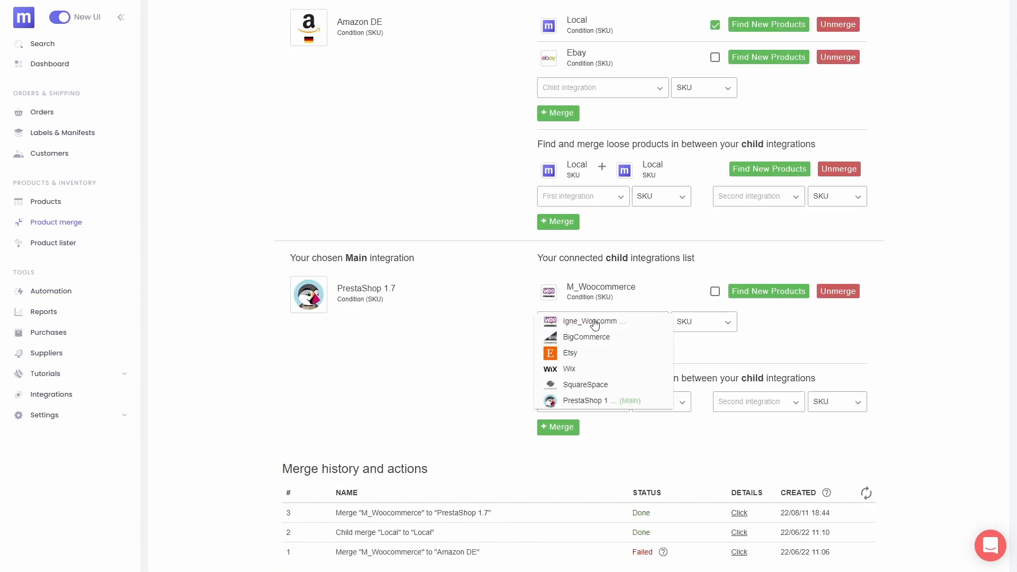
pyautogui.click(583, 359)
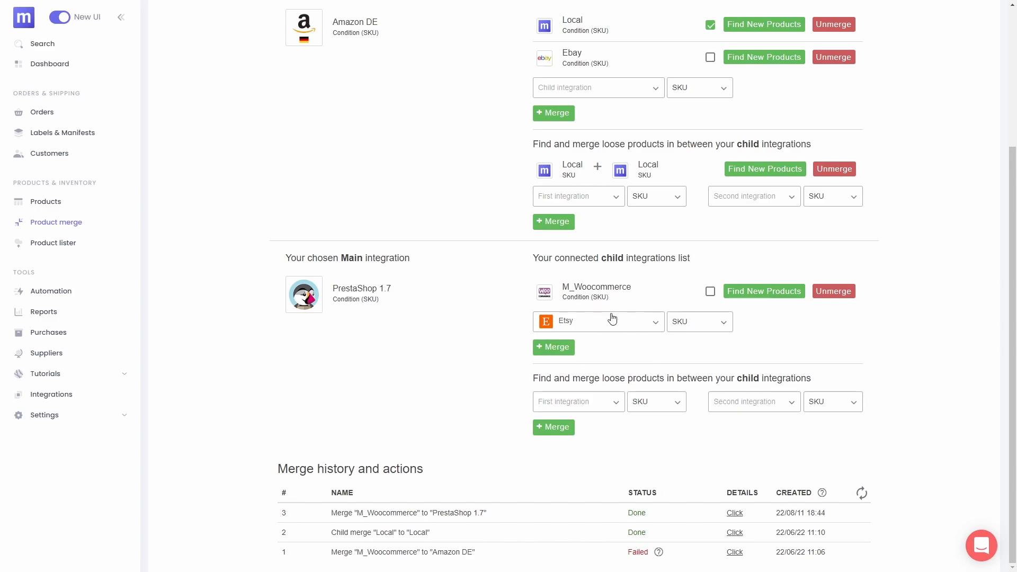
pyautogui.click(562, 352)
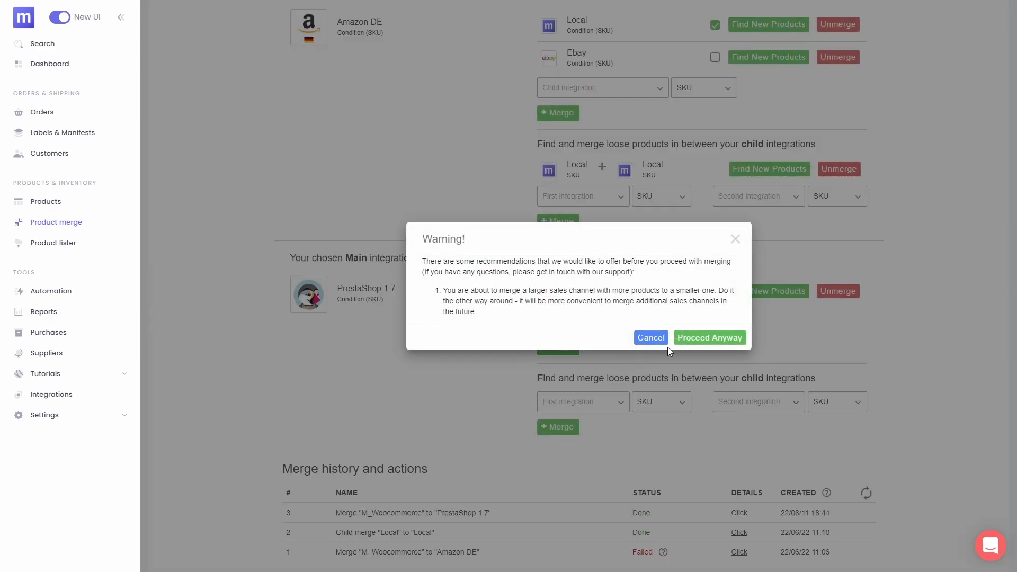
pyautogui.click(707, 337)
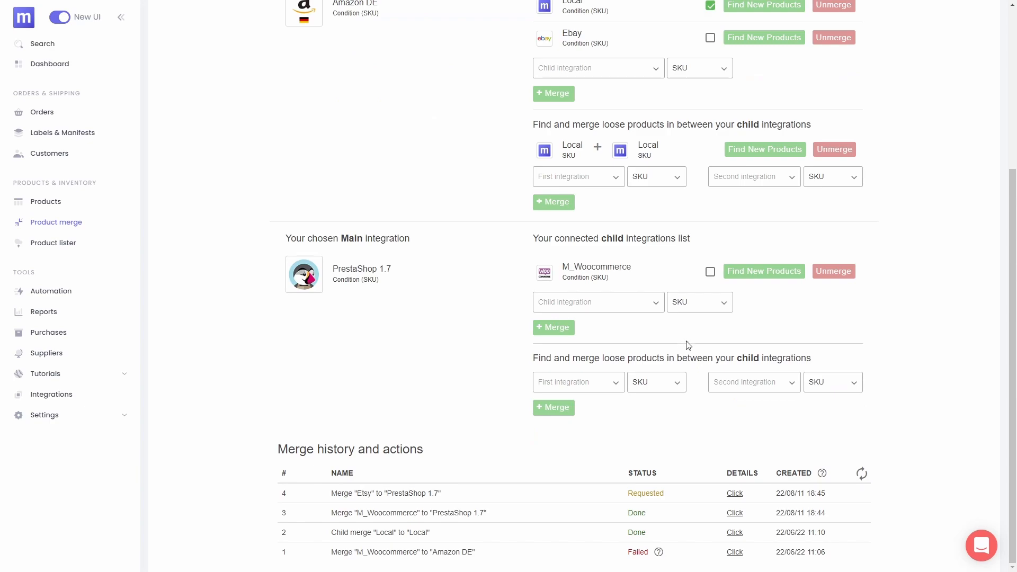
# Enable the checkbox setting for the M_Woocommerce child integration under PrestaShop 1.7 and review the pairing of the two integrations.
pyautogui.click(711, 274)
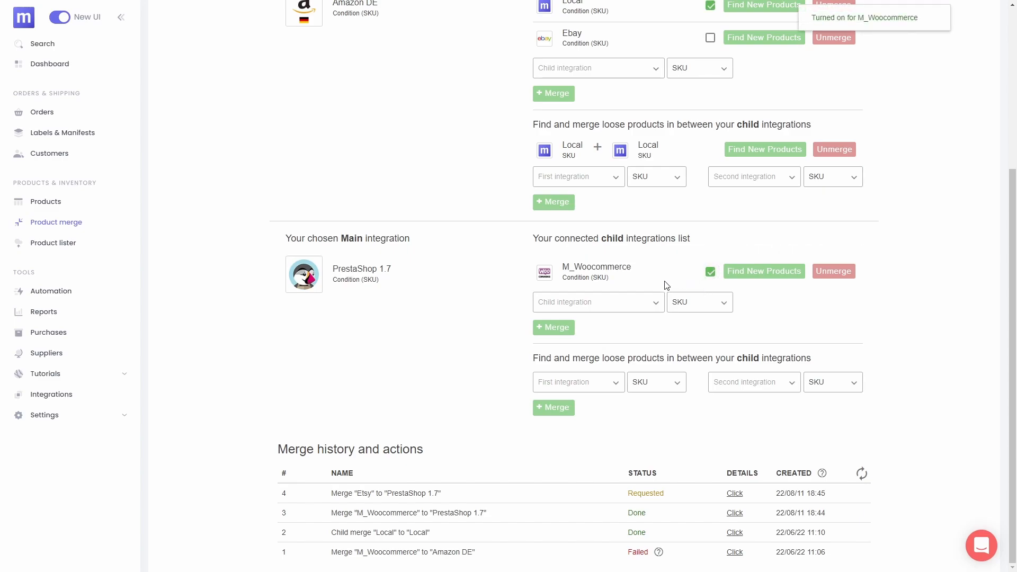
pyautogui.moveTo(561, 265); pyautogui.dragTo(609, 286)
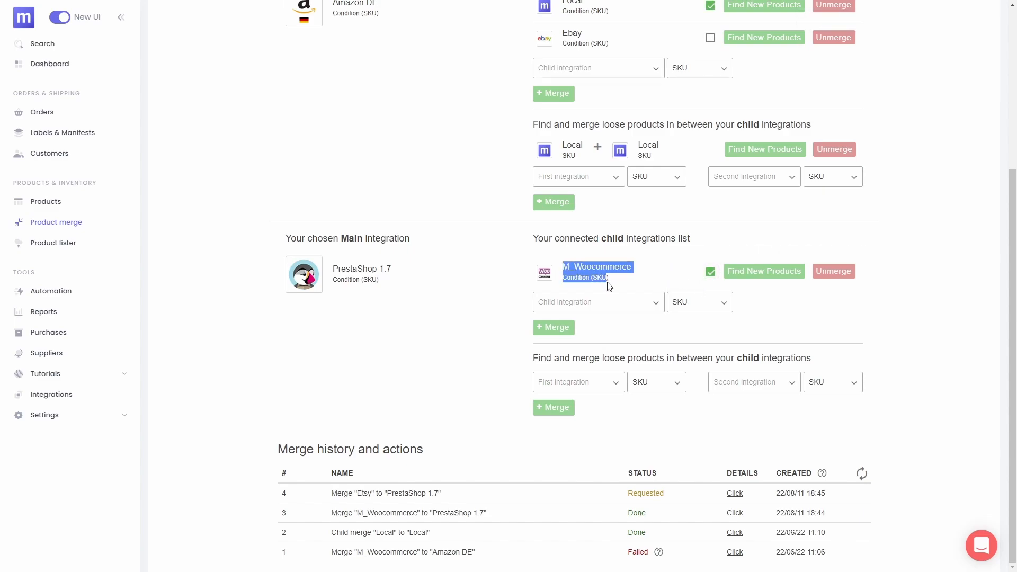
pyautogui.click(615, 285)
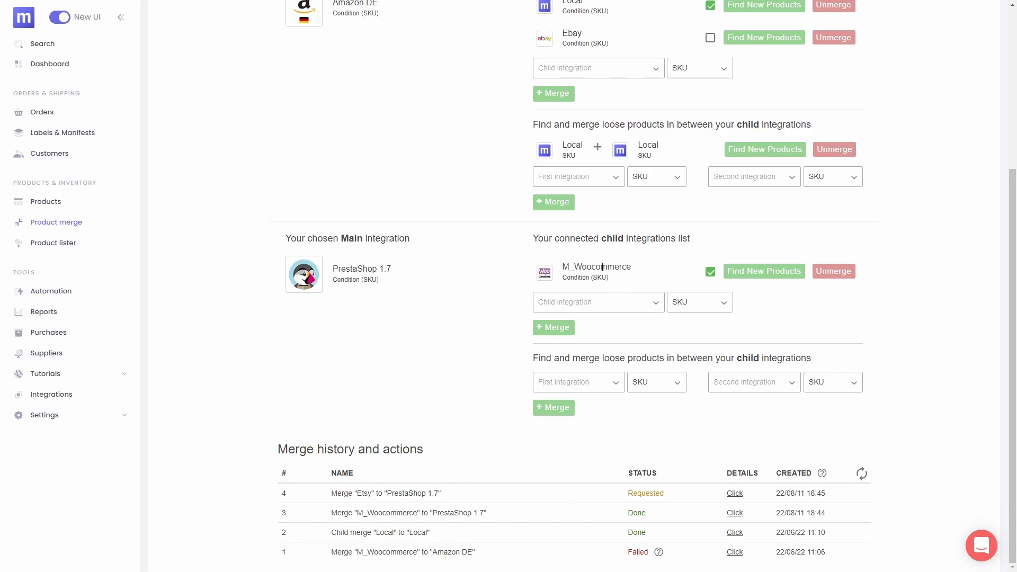
pyautogui.moveTo(333, 267); pyautogui.dragTo(398, 280)
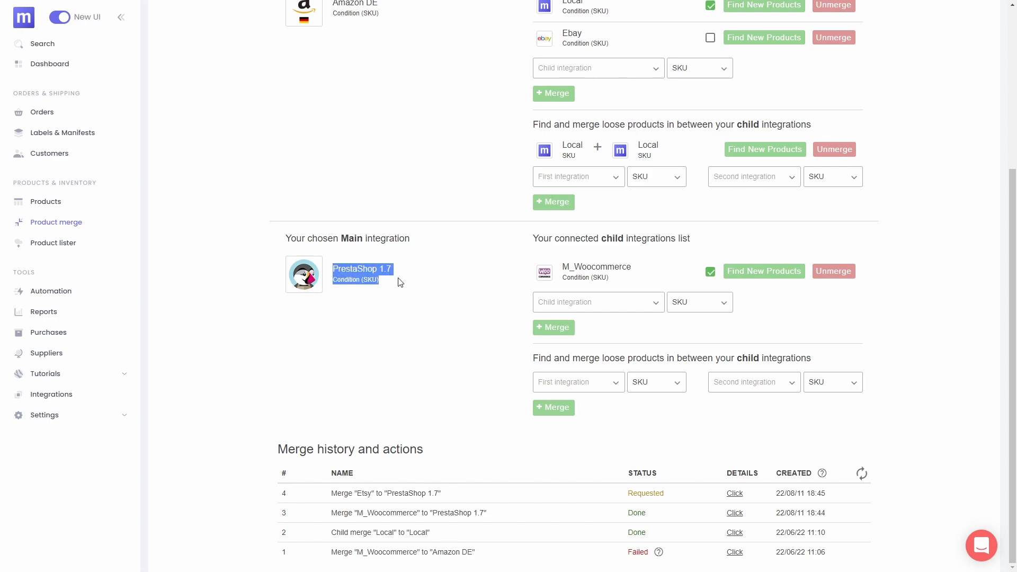
pyautogui.click(388, 281)
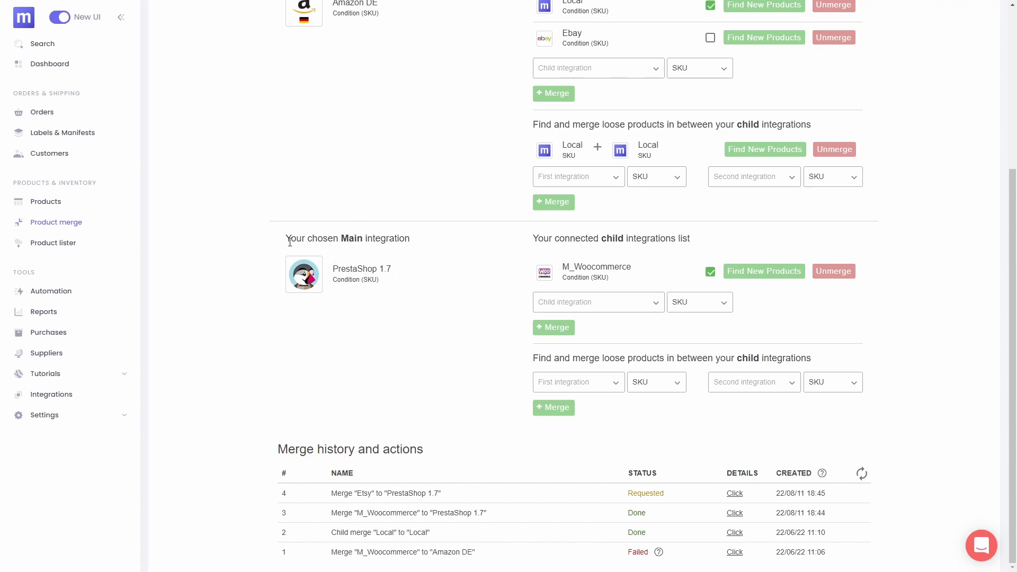
pyautogui.moveTo(286, 237); pyautogui.dragTo(392, 282)
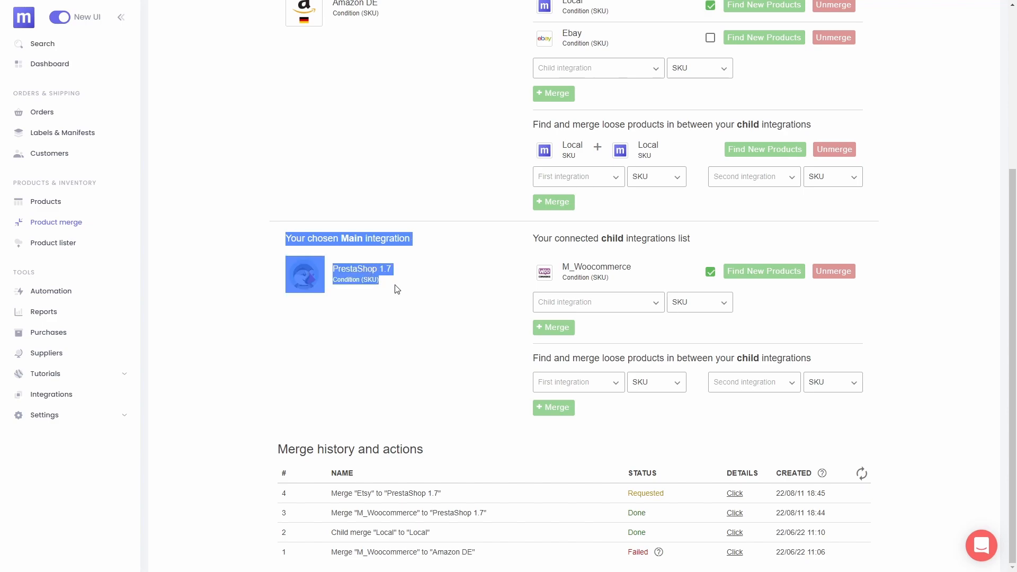
pyautogui.click(392, 285)
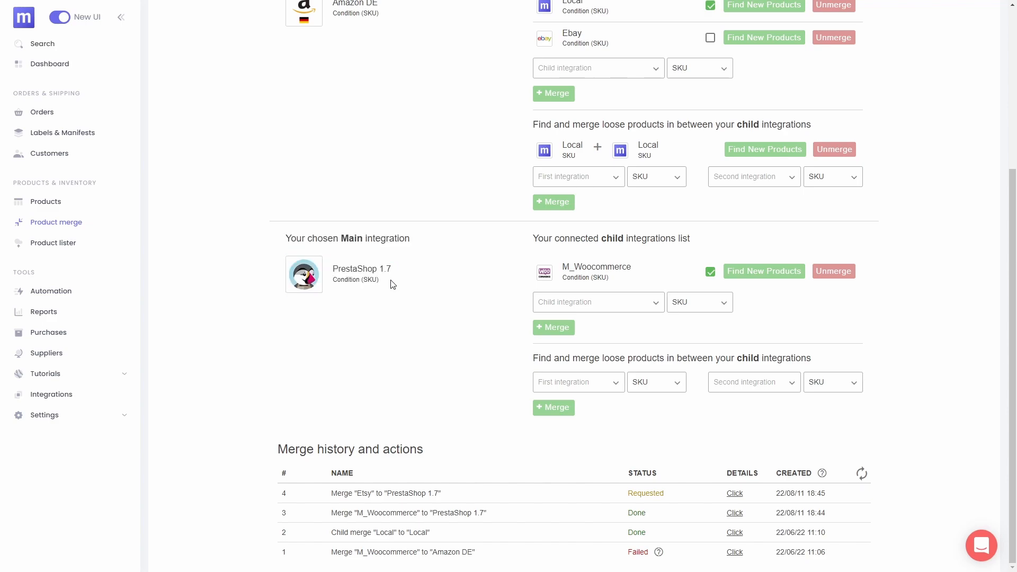
pyautogui.moveTo(561, 264); pyautogui.dragTo(619, 286)
pyautogui.click(598, 271)
# Refresh the merge history and examine how the M_Woocommerce and Etsy child integrations relate to the PrestaShop 1.7 main integration.
pyautogui.click(862, 473)
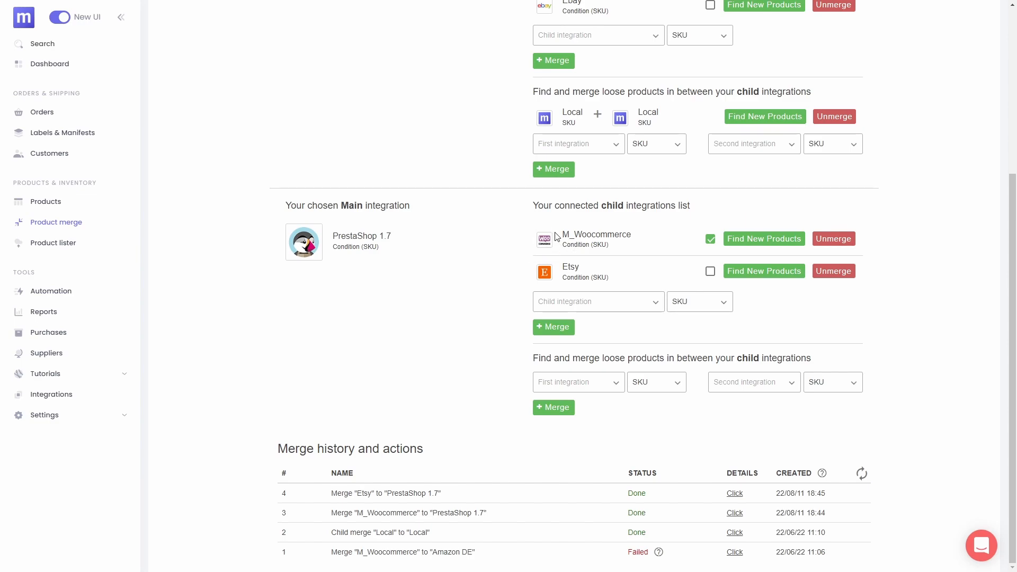
pyautogui.moveTo(563, 234); pyautogui.dragTo(609, 247)
pyautogui.click(616, 250)
pyautogui.moveTo(333, 234); pyautogui.dragTo(401, 253)
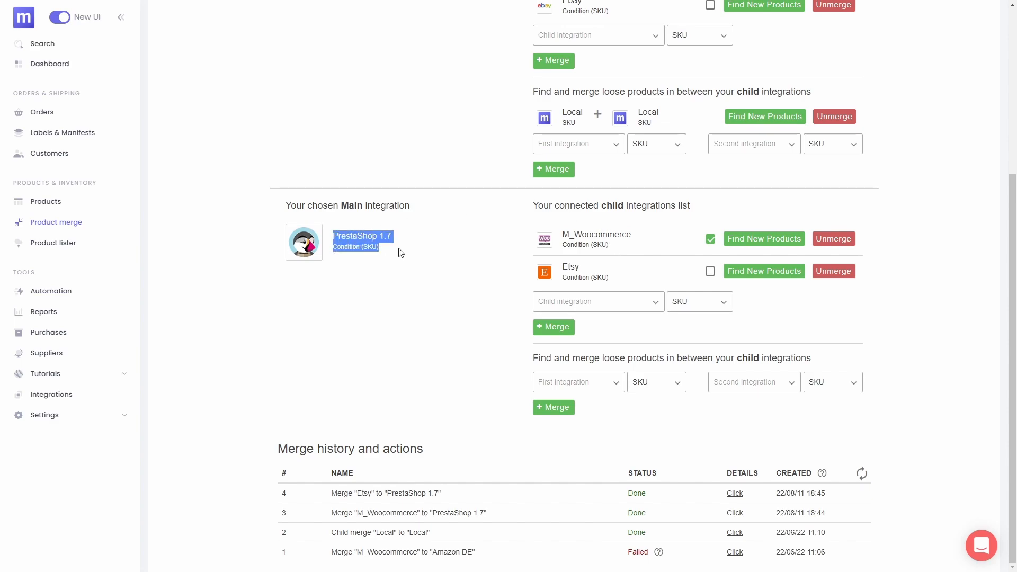
pyautogui.moveTo(562, 265); pyautogui.dragTo(617, 286)
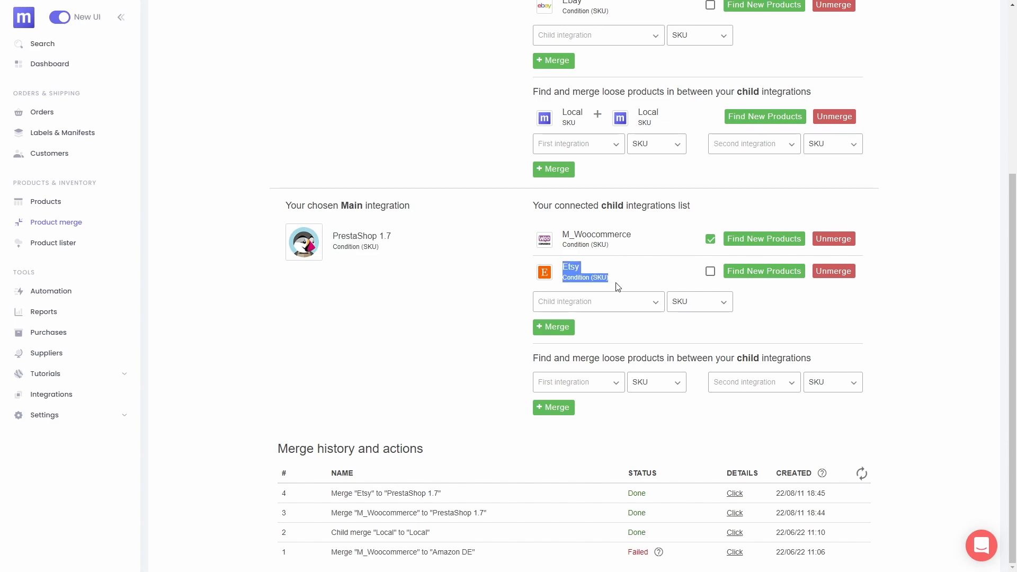
pyautogui.click(607, 279)
pyautogui.moveTo(544, 259); pyautogui.dragTo(562, 272)
pyautogui.moveTo(331, 233); pyautogui.dragTo(417, 248)
pyautogui.moveTo(563, 235); pyautogui.dragTo(601, 281)
pyautogui.click(602, 281)
pyautogui.tripleClick(345, 236)
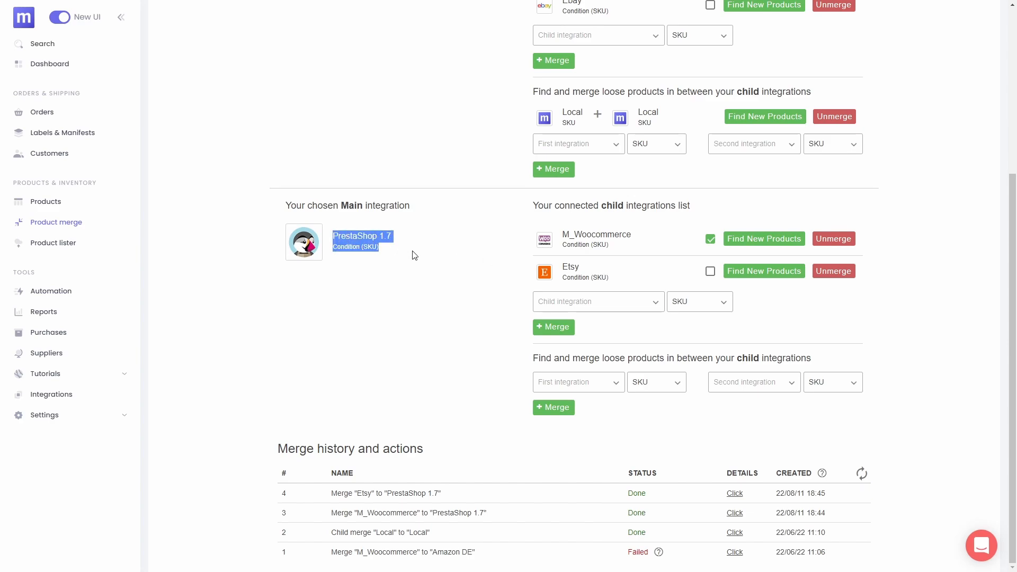
pyautogui.moveTo(561, 234); pyautogui.dragTo(608, 281)
pyautogui.click(599, 277)
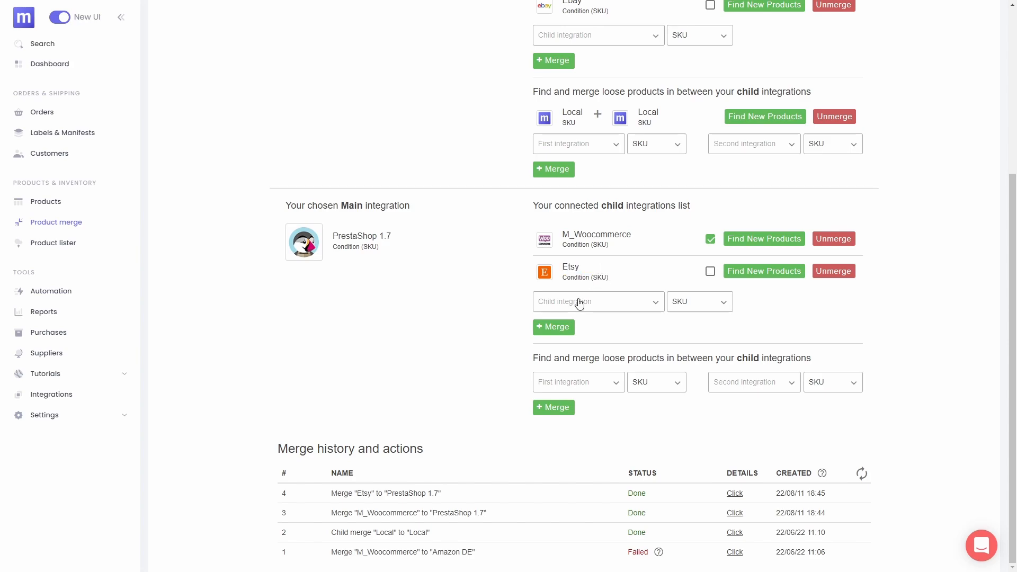
# Merge loose products between the M_Woocommerce and Etsy child integrations of PrestaShop 1.7, matching both by SKU.
pyautogui.click(587, 387)
pyautogui.click(588, 384)
pyautogui.click(771, 382)
pyautogui.click(737, 390)
pyautogui.click(748, 389)
pyautogui.click(746, 400)
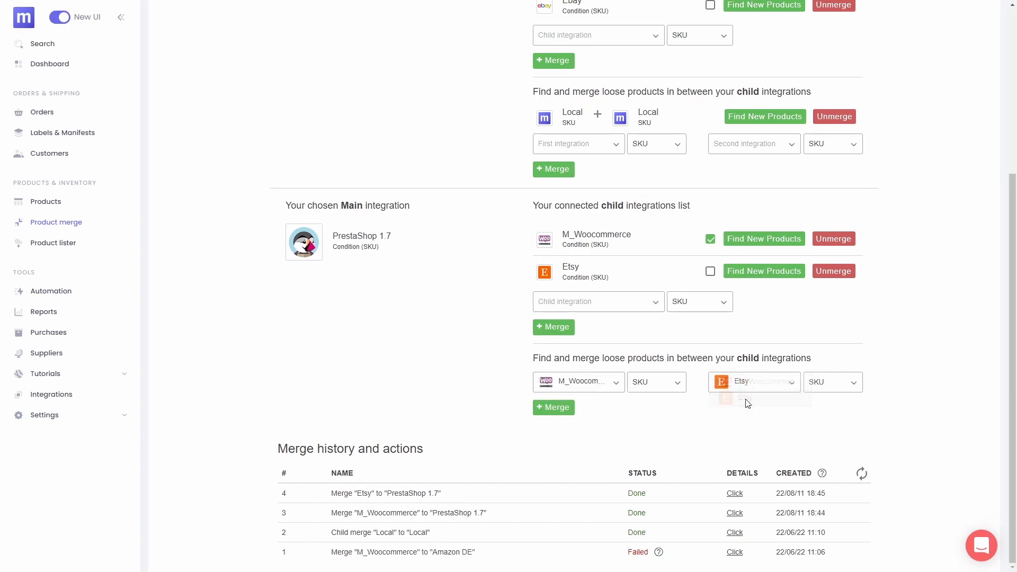
pyautogui.click(554, 408)
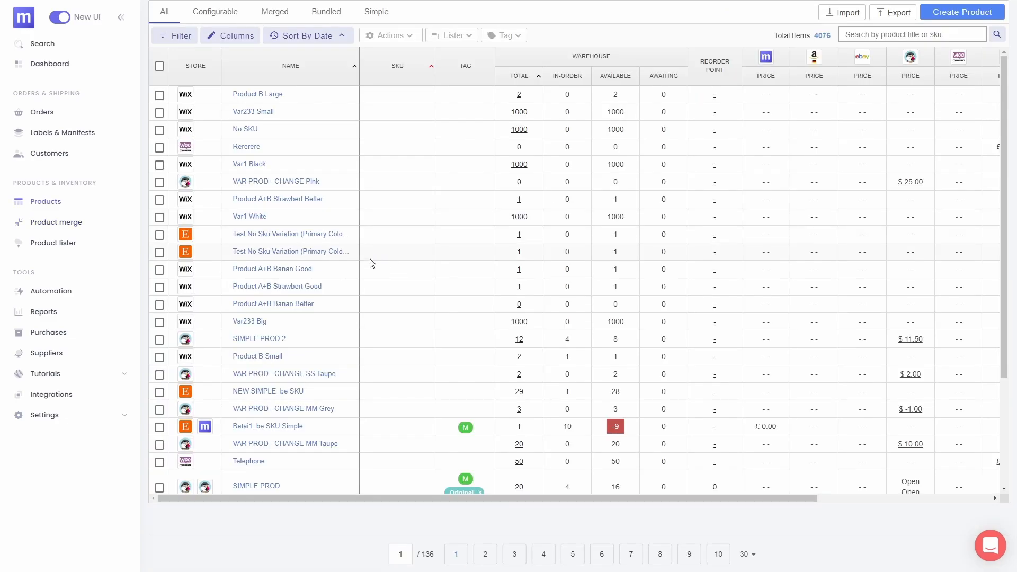
# List only merged products and inspect the listings merged under Test (Conf)[UK 2,White].
pyautogui.click(275, 13)
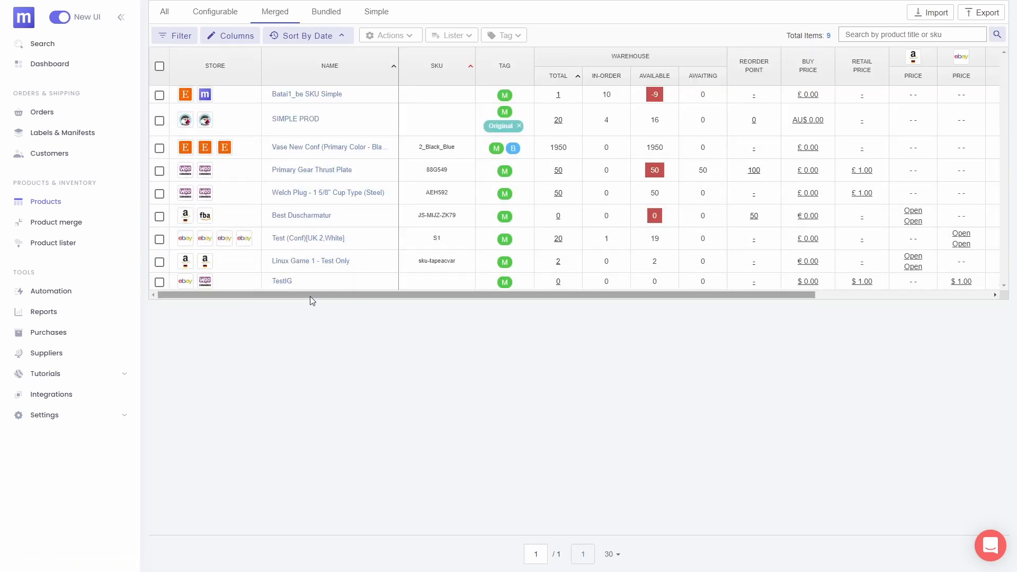
pyautogui.click(299, 240)
pyautogui.moveTo(397, 281); pyautogui.dragTo(436, 332)
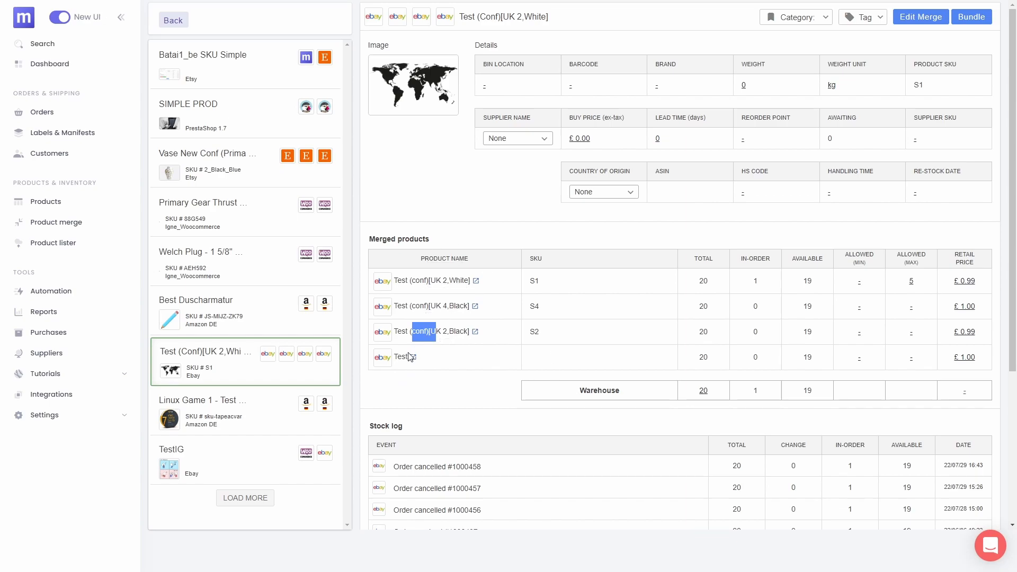
pyautogui.moveTo(459, 17); pyautogui.dragTo(565, 20)
pyautogui.click(537, 21)
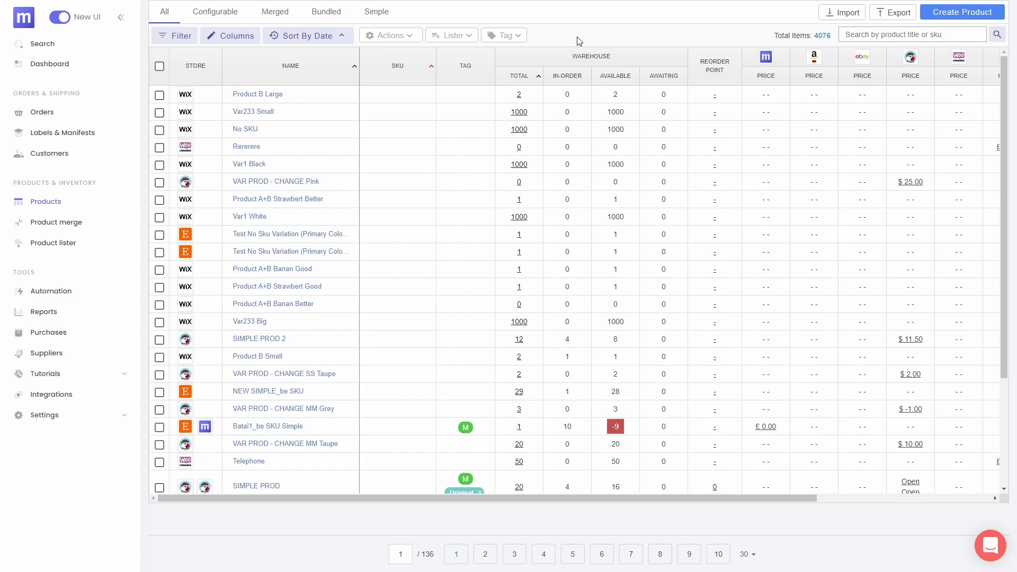
# Turn VAR PROD - CHANGE Pink into a bundle of 1 SIMPLE PROD 2 and 5 VAR PROD - CHANGE MM Taupe.
pyautogui.click(269, 182)
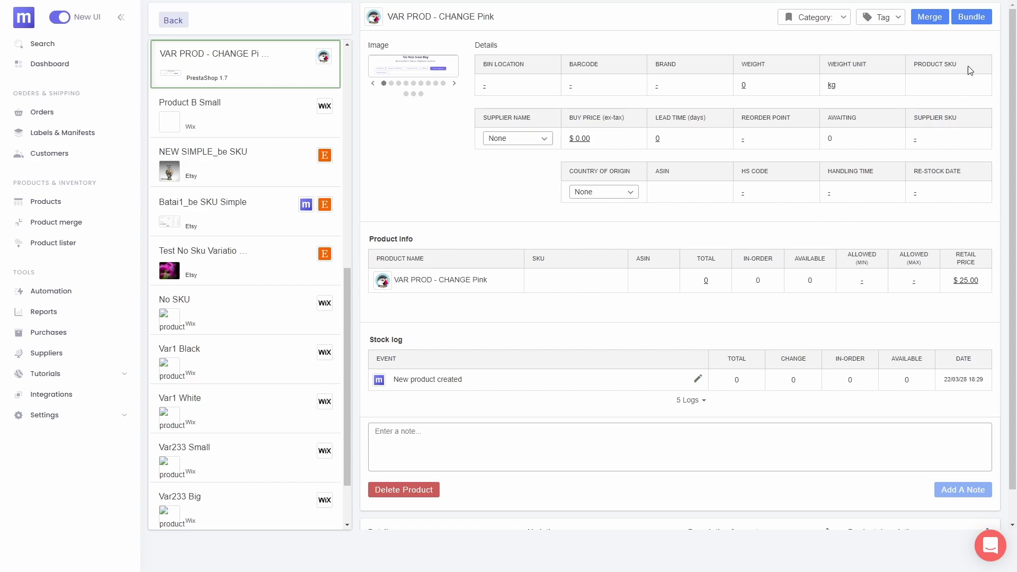
pyautogui.click(973, 21)
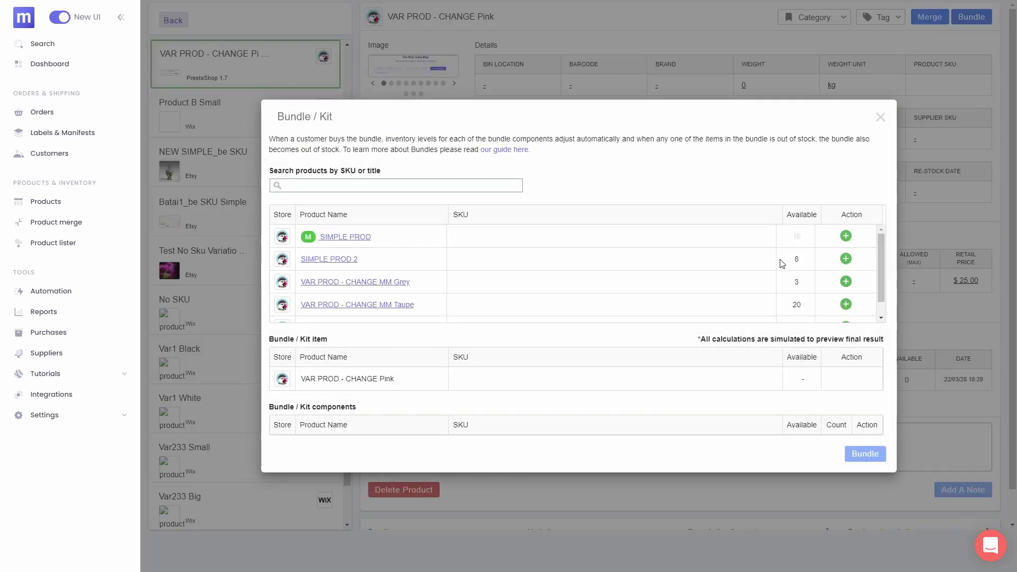
pyautogui.click(846, 258)
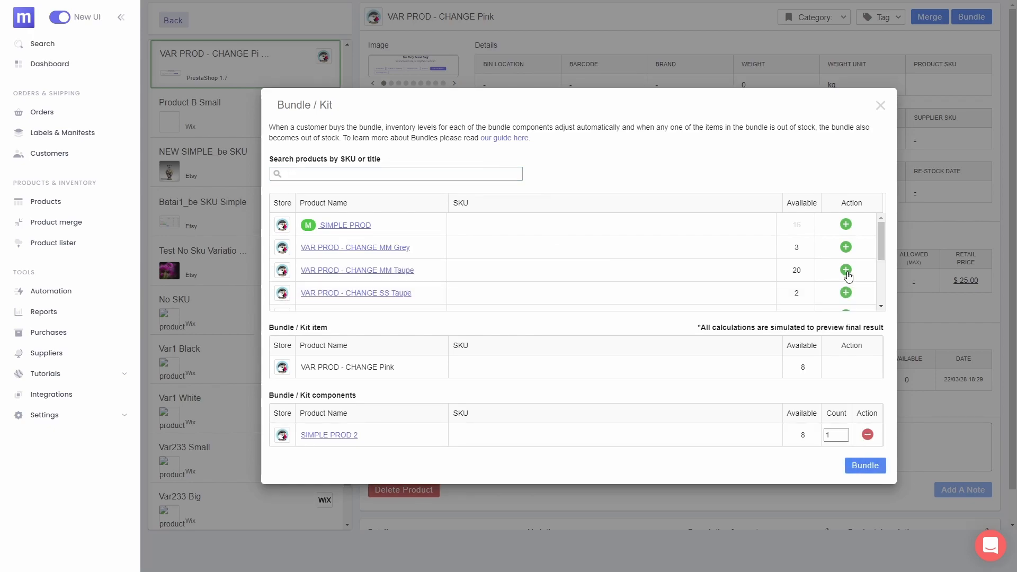
pyautogui.click(846, 270)
pyautogui.press('Tab')
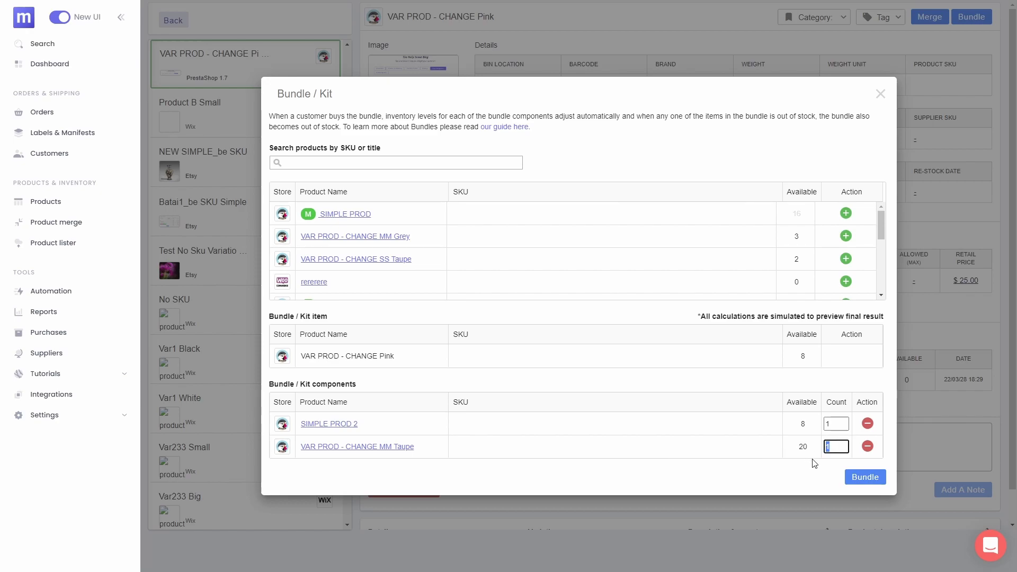
pyautogui.write('2')
pyautogui.write('5')
pyautogui.click(865, 477)
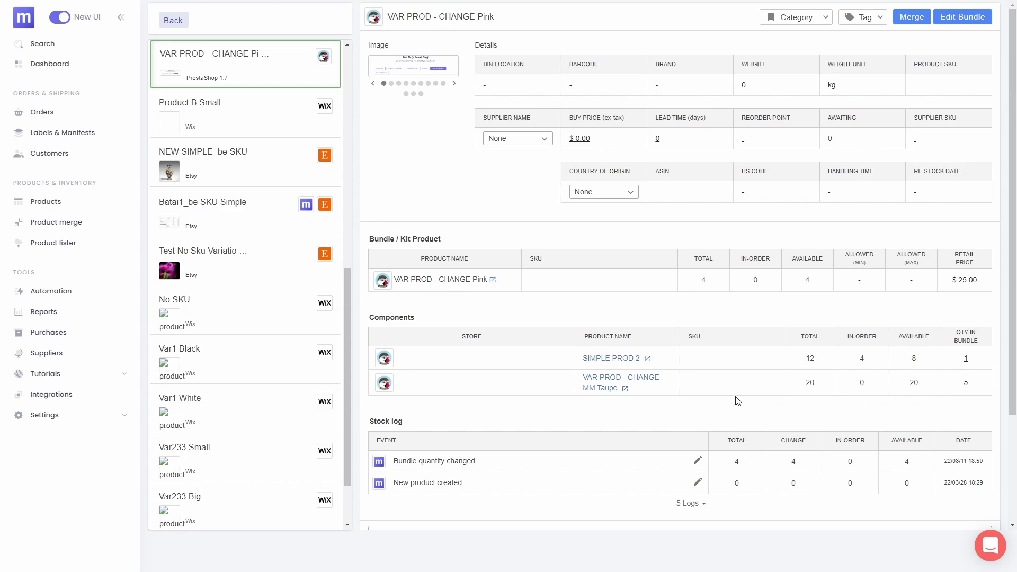
# Review the bundle's stock figures and set the quantity of VAR PROD - CHANGE MM Taupe in the bundle to 21.
pyautogui.moveTo(797, 382); pyautogui.dragTo(918, 387)
pyautogui.moveTo(695, 257); pyautogui.dragTo(812, 282)
pyautogui.click(812, 283)
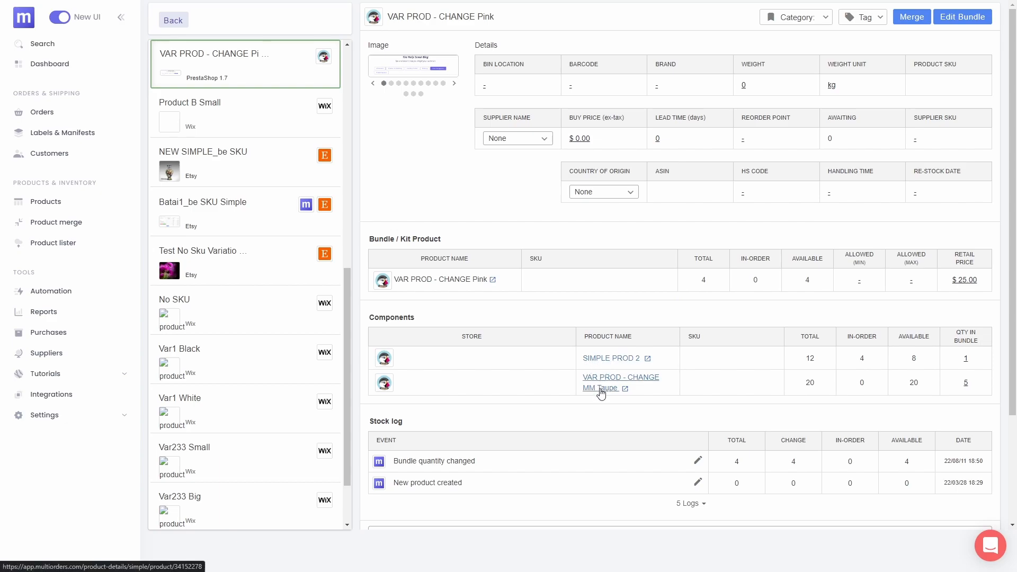
pyautogui.click(970, 385)
pyautogui.moveTo(972, 384); pyautogui.dragTo(951, 384)
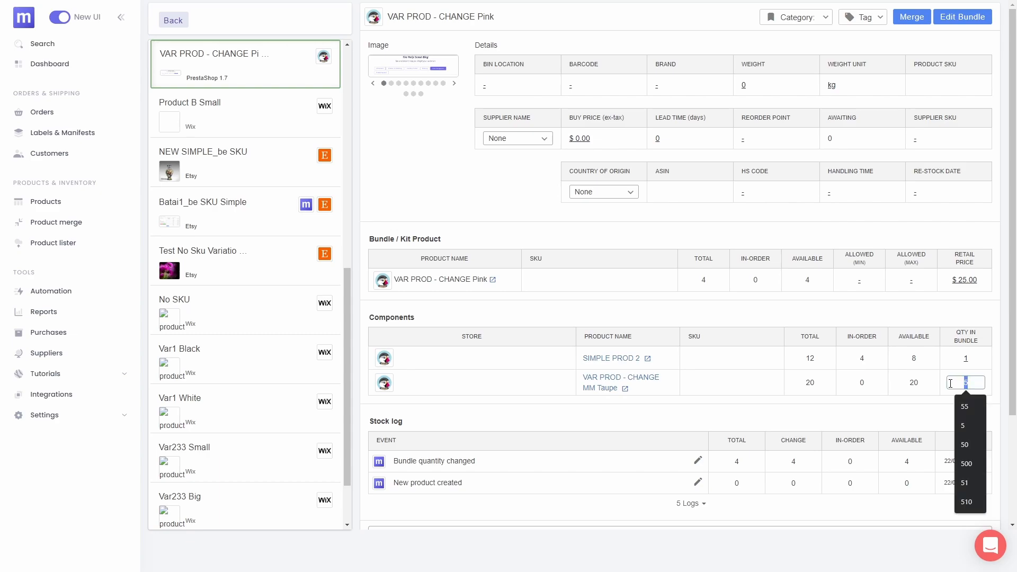
pyautogui.write('21')
pyautogui.press('Return')
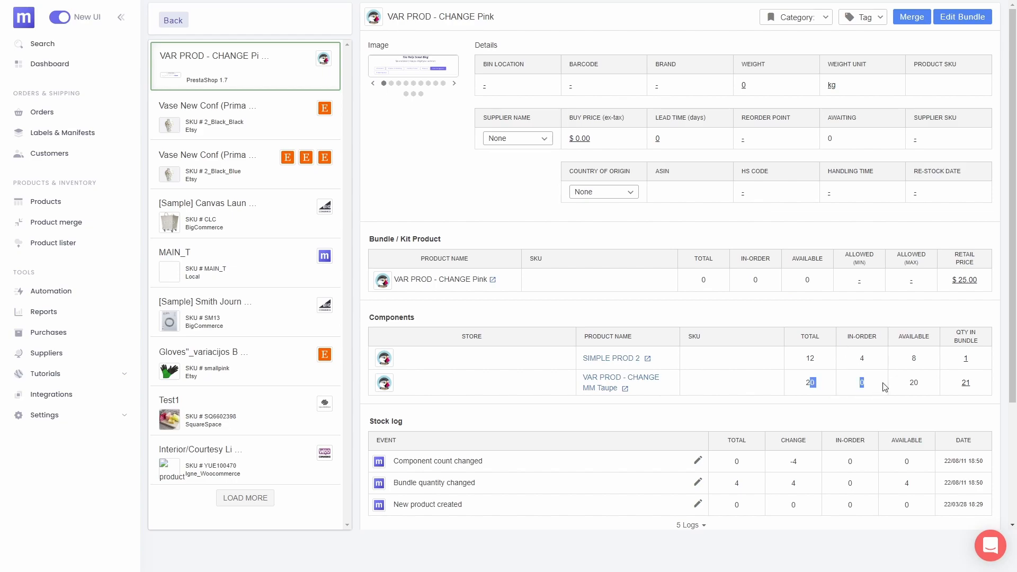
# Examine the total, in-order and available stock of the VAR PROD - CHANGE Pink bundle.
pyautogui.moveTo(711, 259); pyautogui.dragTo(766, 274)
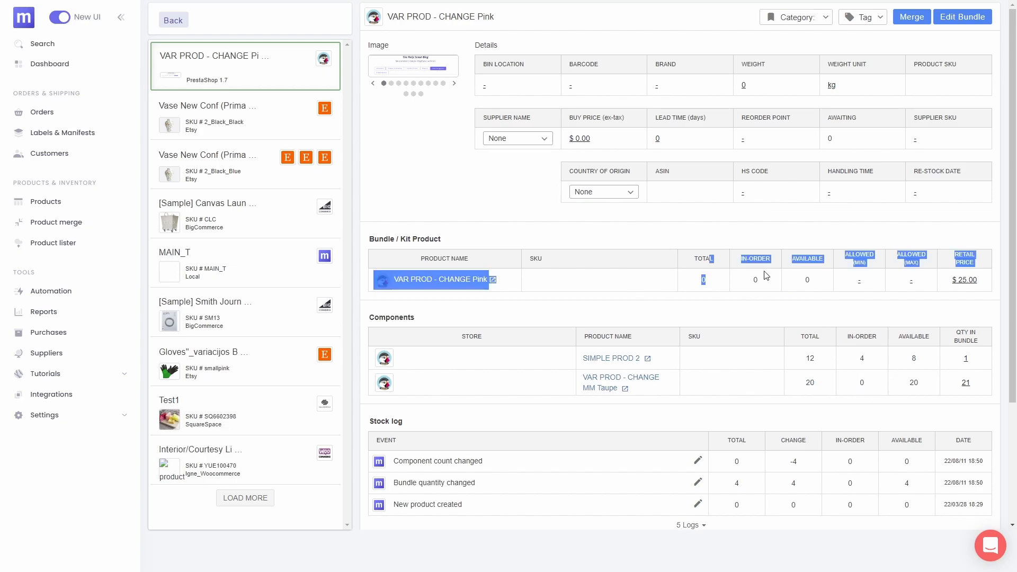
pyautogui.click(814, 278)
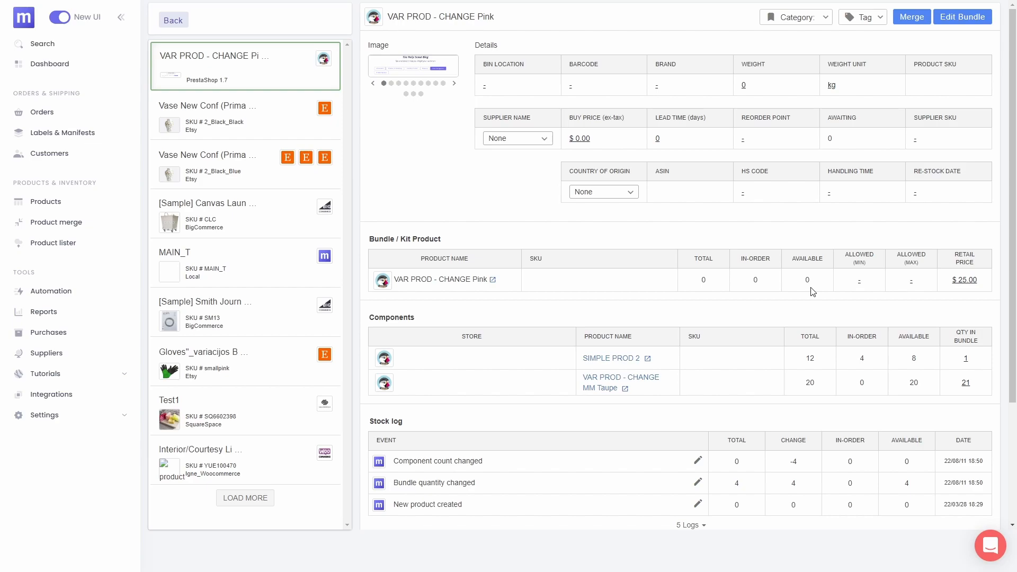
pyautogui.moveTo(369, 236); pyautogui.dragTo(676, 255)
pyautogui.click(676, 255)
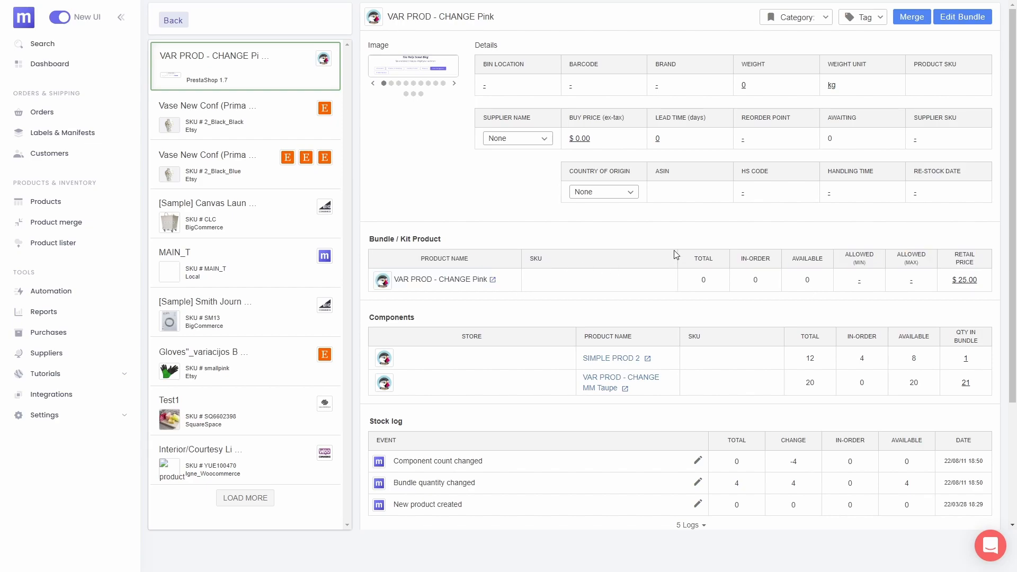
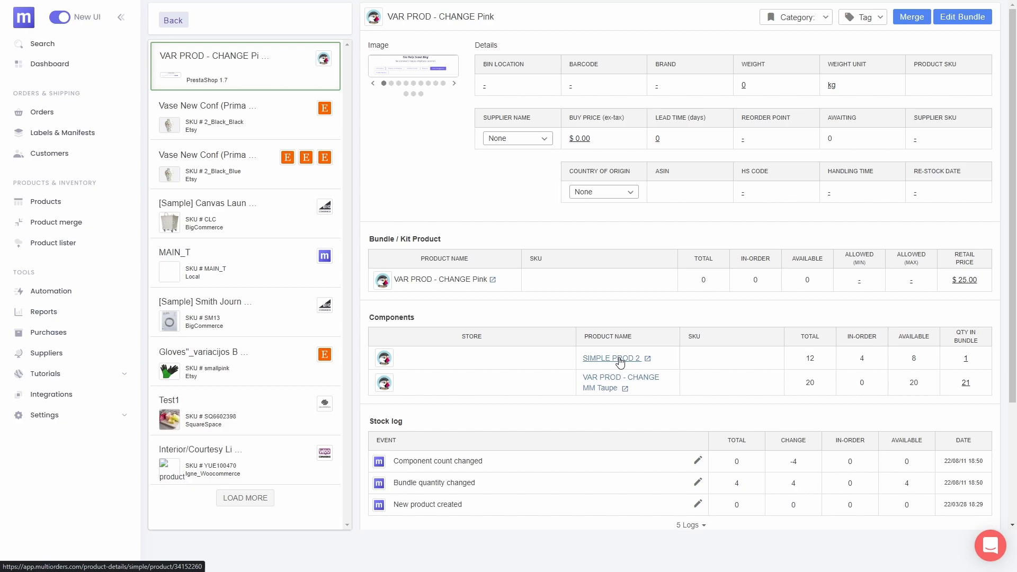
# Follow the SIMPLE PROD 2 component link, and return to the product list to show only bundled products.
pyautogui.click(616, 358)
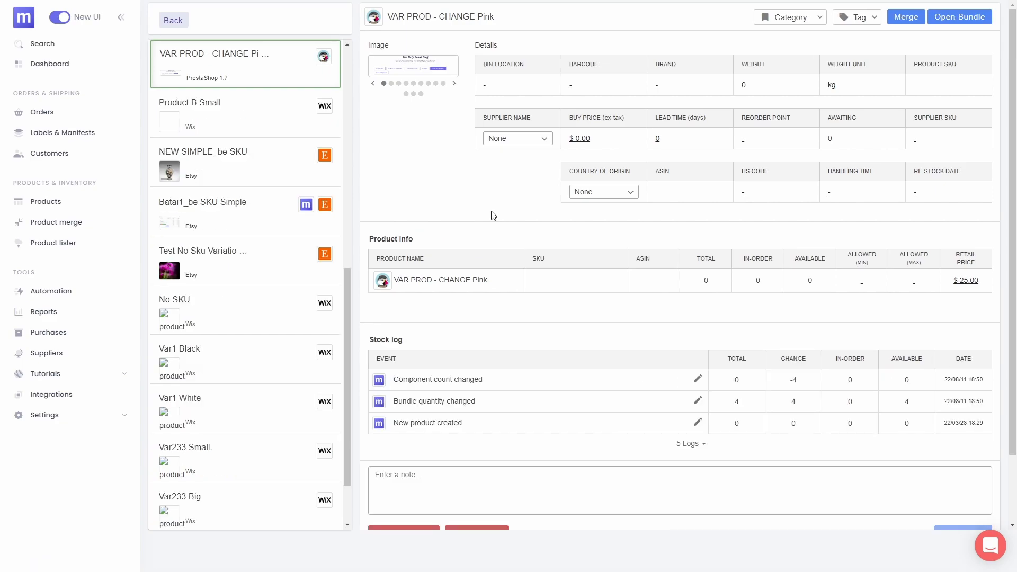
pyautogui.click(51, 201)
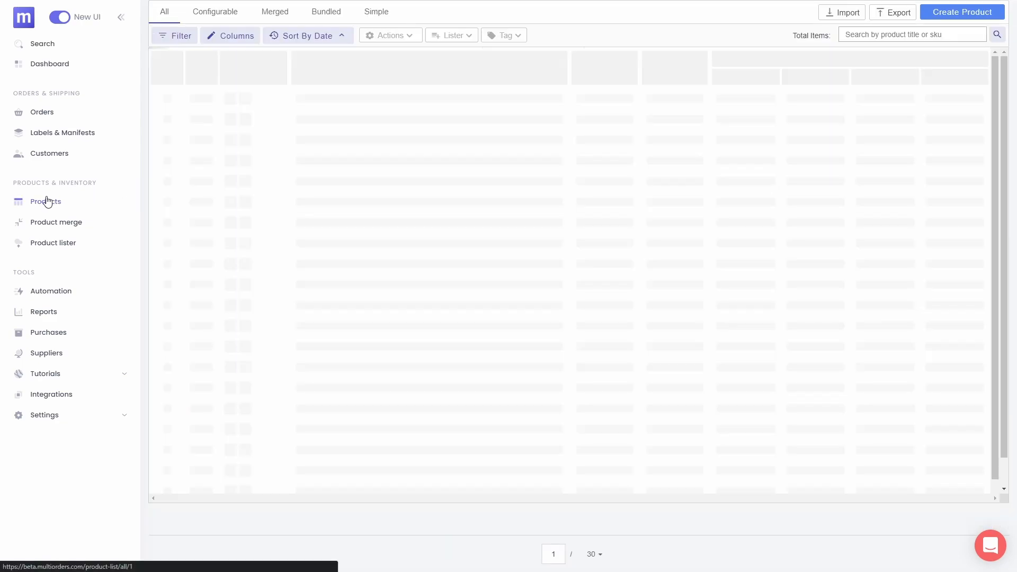
pyautogui.click(325, 15)
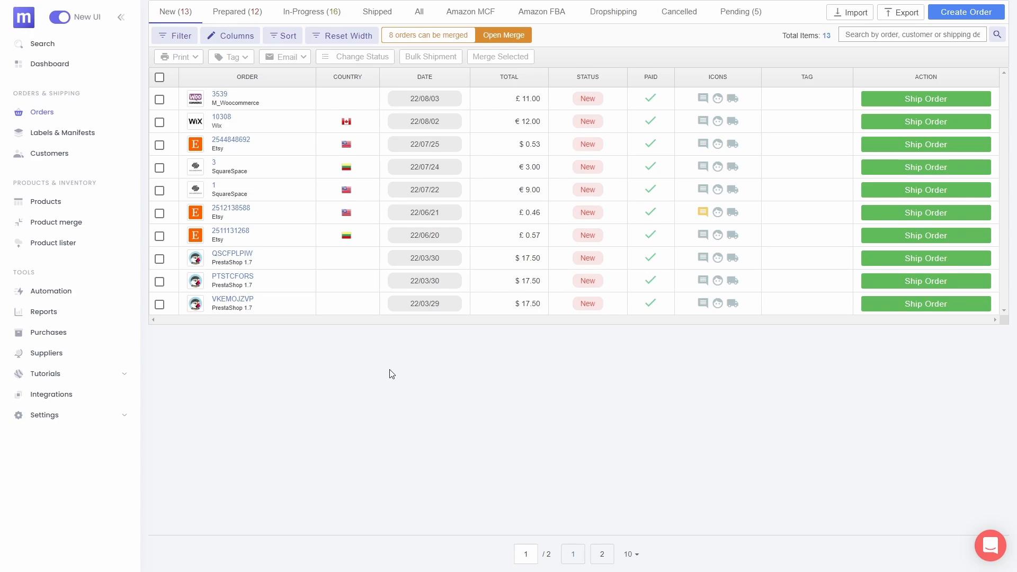
# Review the Prepared, In-Progress, Shipped, All, Amazon MCF, Amazon FBA, Dropshipping, Cancelled and Pending orders, and return to the New orders.
pyautogui.click(250, 19)
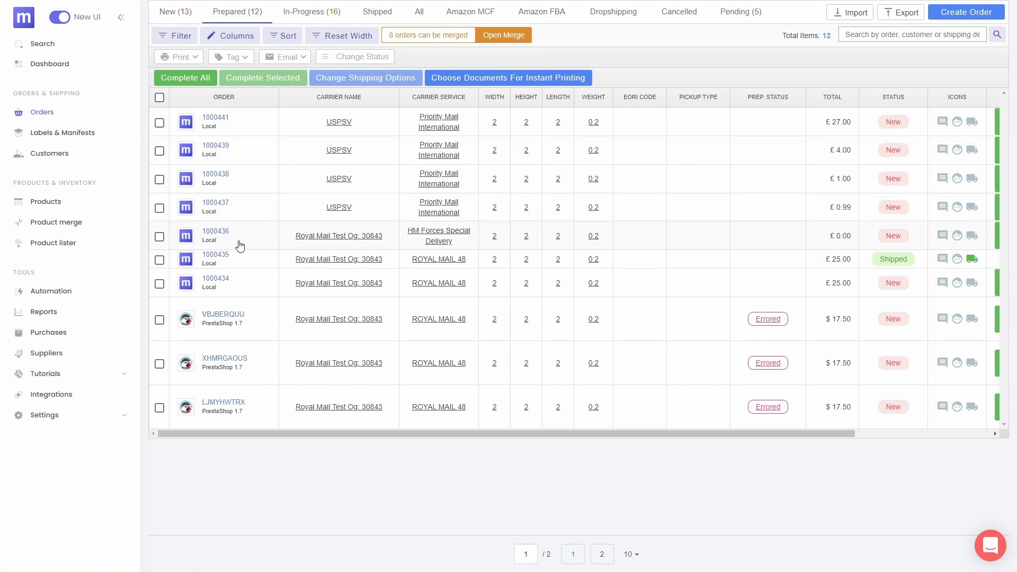
pyautogui.click(299, 17)
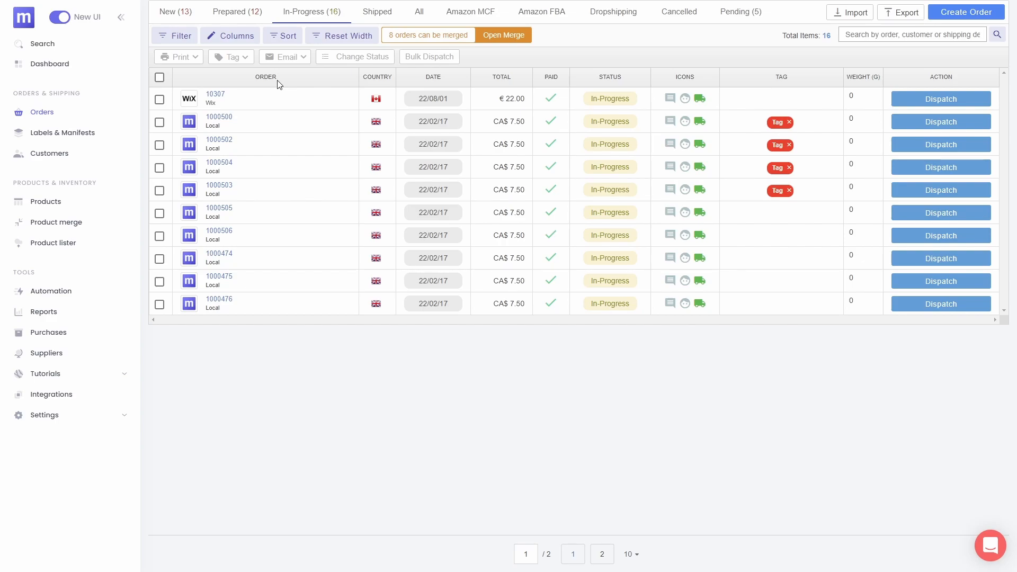
pyautogui.click(374, 15)
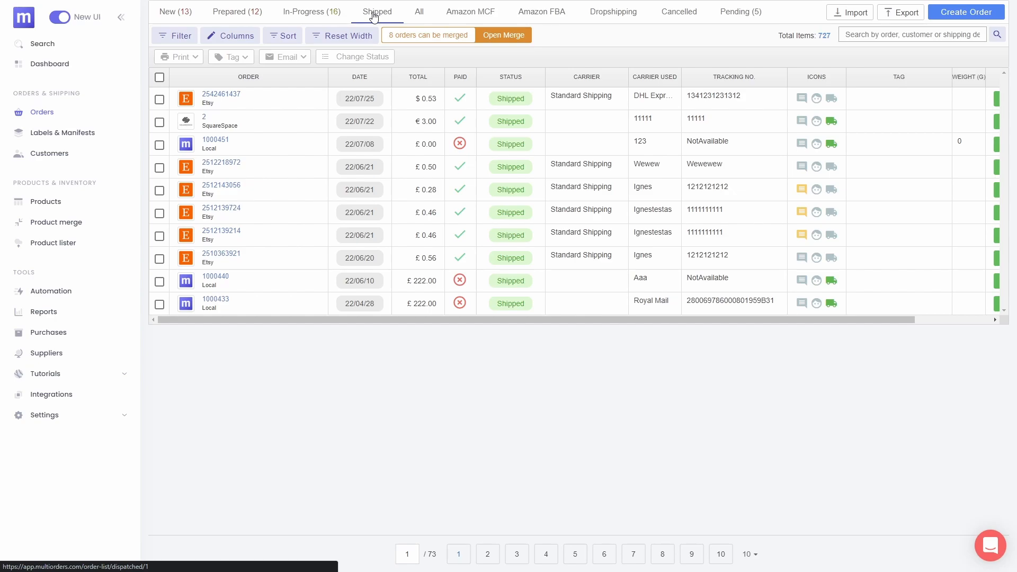
pyautogui.click(418, 15)
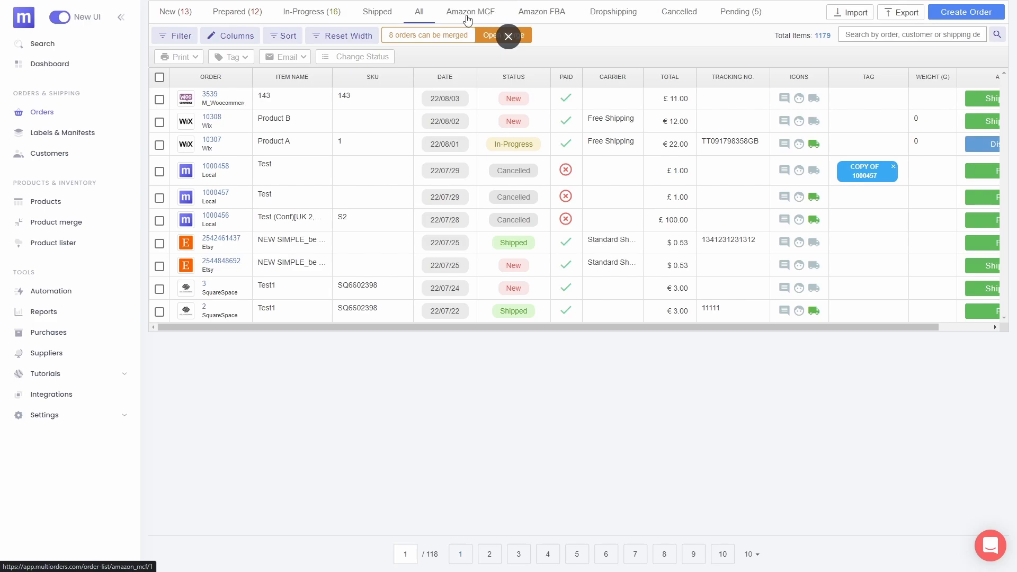
pyautogui.click(464, 17)
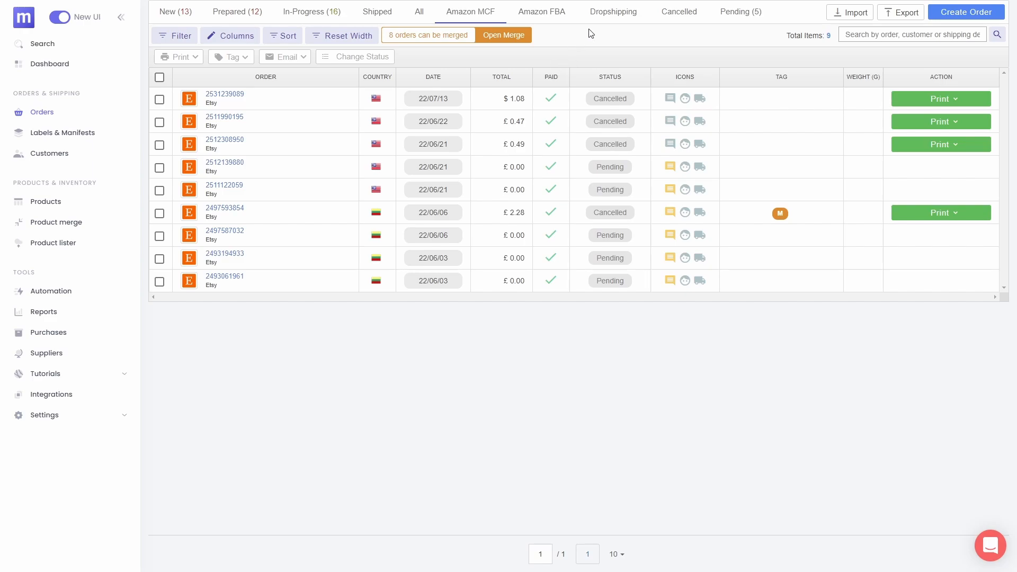
pyautogui.click(553, 21)
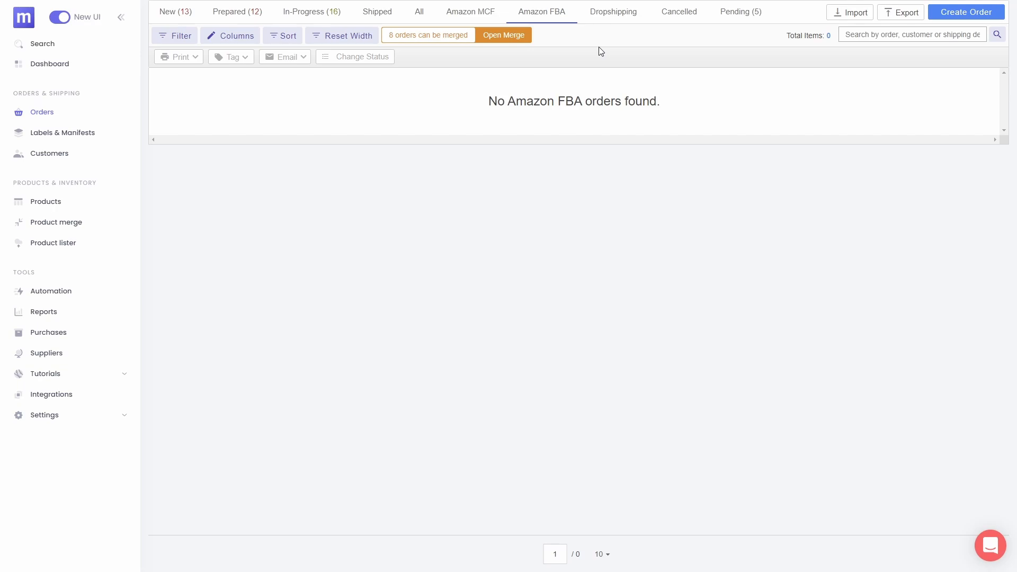
pyautogui.click(604, 21)
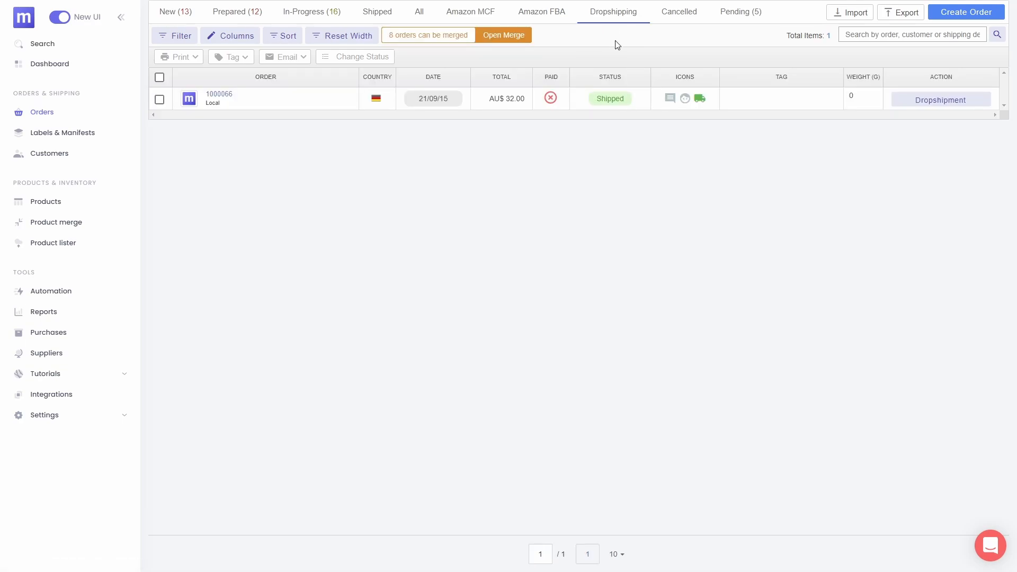
pyautogui.click(683, 20)
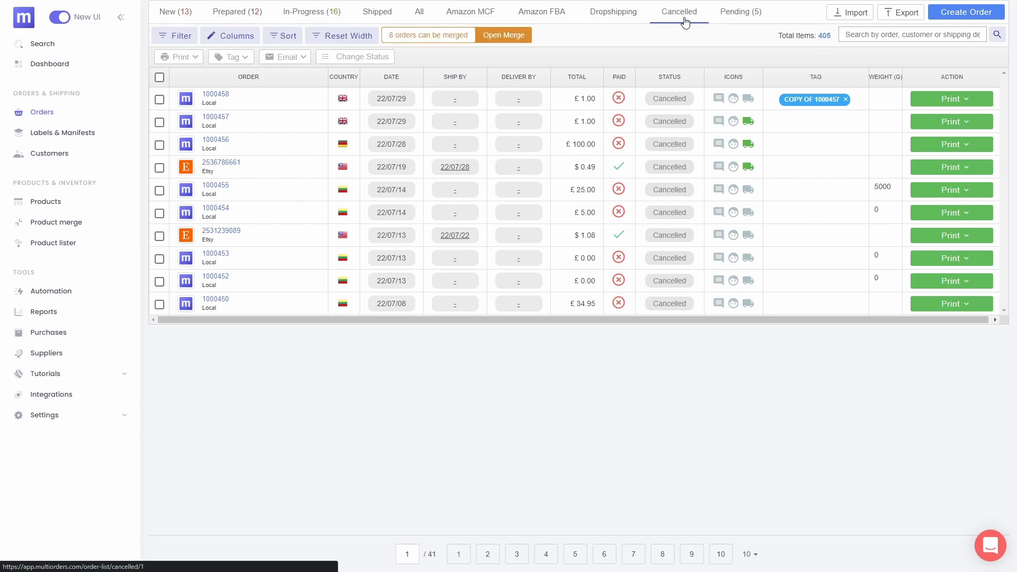
pyautogui.click(740, 17)
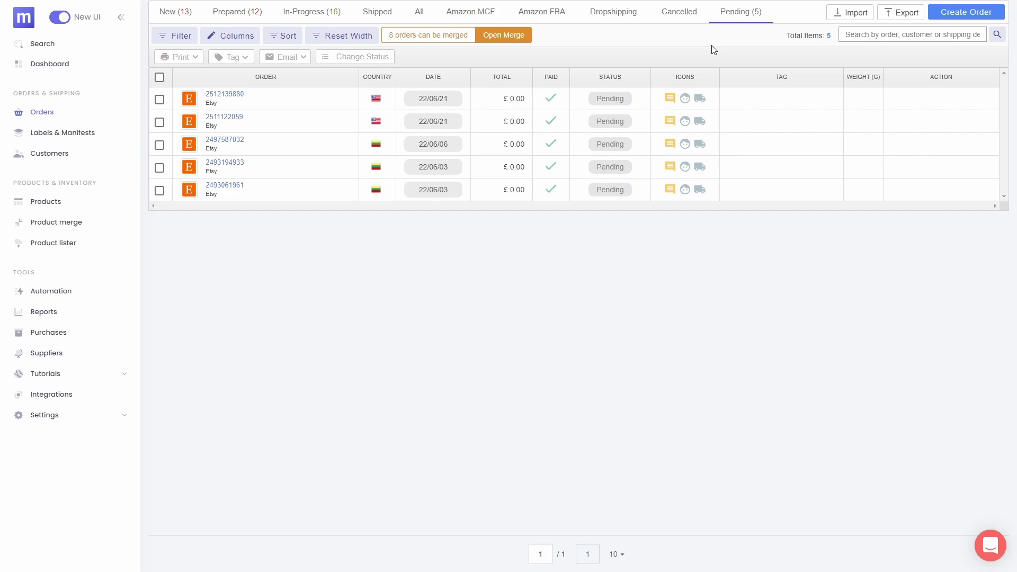
pyautogui.click(176, 12)
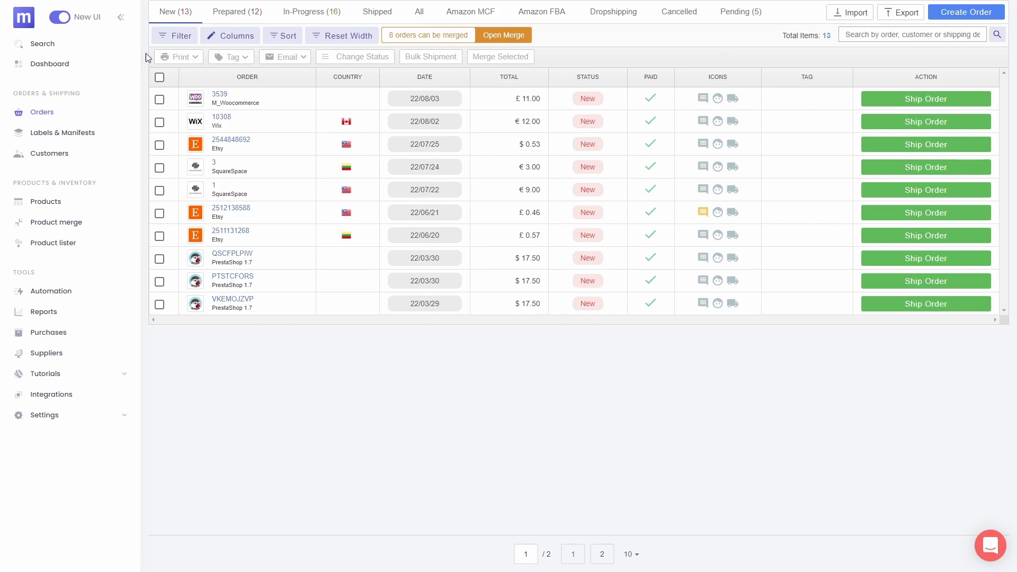
# Review the available order table columns and try moving Customer Note directly below Order Item Image, leaving without saving.
pyautogui.click(238, 35)
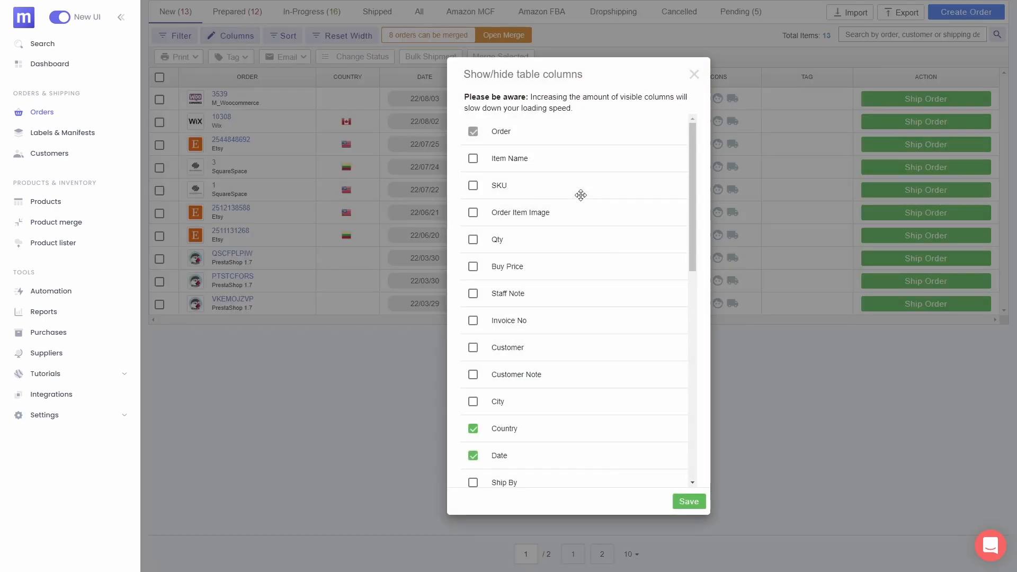
pyautogui.scroll(-10, 590, 181)
pyautogui.scroll(10, 599, 233)
pyautogui.moveTo(576, 381); pyautogui.dragTo(579, 249)
pyautogui.click(691, 78)
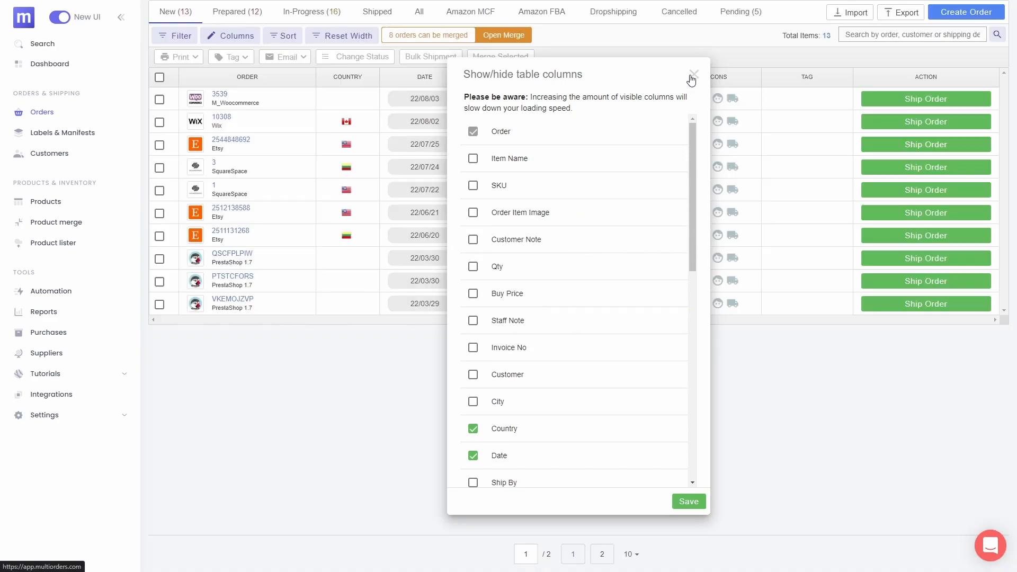
# Adjust the widths of the Date and Total columns in the New orders table.
pyautogui.moveTo(467, 78); pyautogui.dragTo(447, 71)
pyautogui.moveTo(551, 72); pyautogui.dragTo(523, 77)
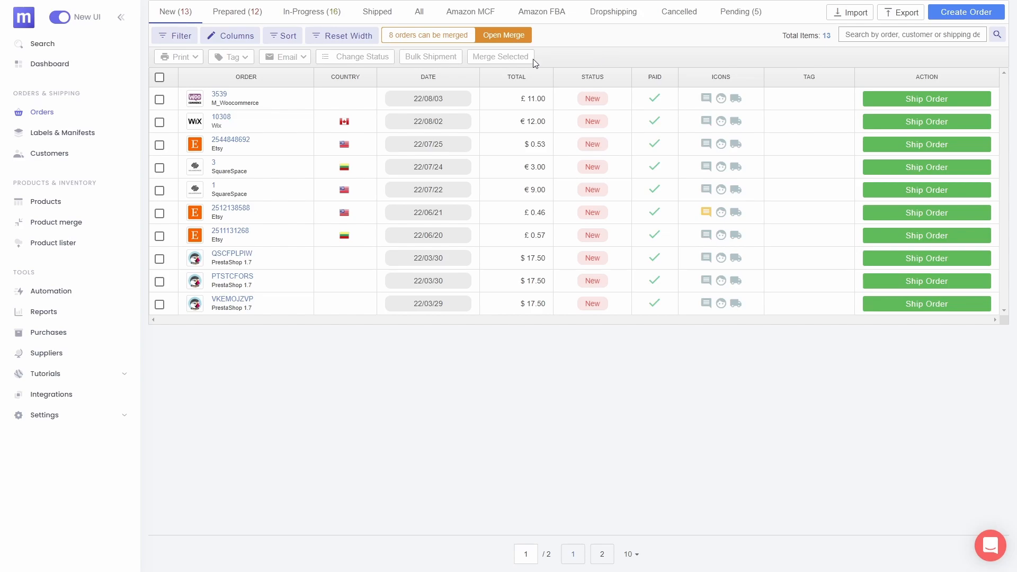
# Review the filter types available for orders and the choices for the number of orders per page.
pyautogui.click(170, 41)
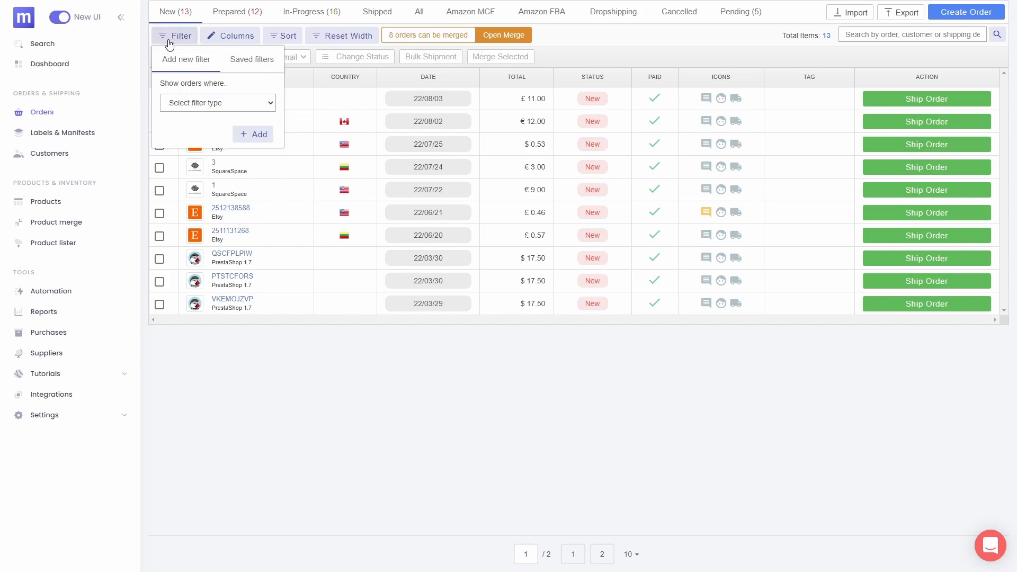
pyautogui.click(220, 106)
pyautogui.scroll(-2, 229, 180)
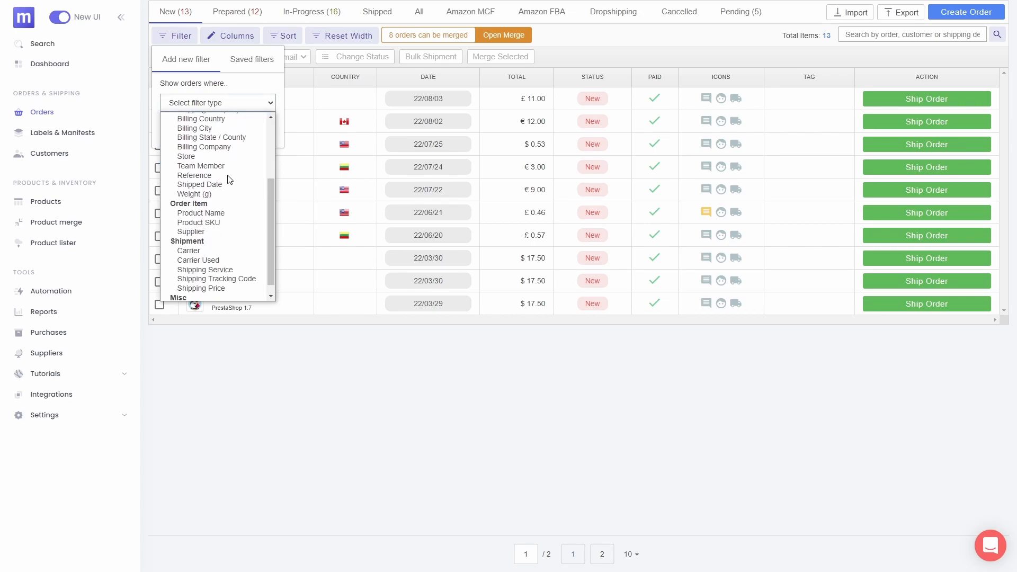
pyautogui.scroll(3, 228, 175)
pyautogui.click(245, 86)
pyautogui.click(562, 49)
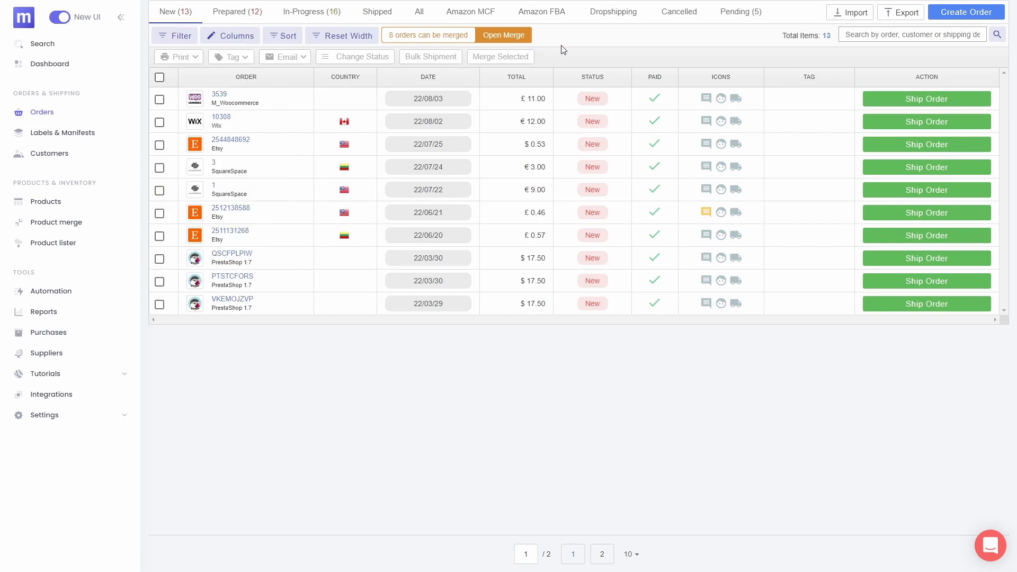
pyautogui.click(630, 554)
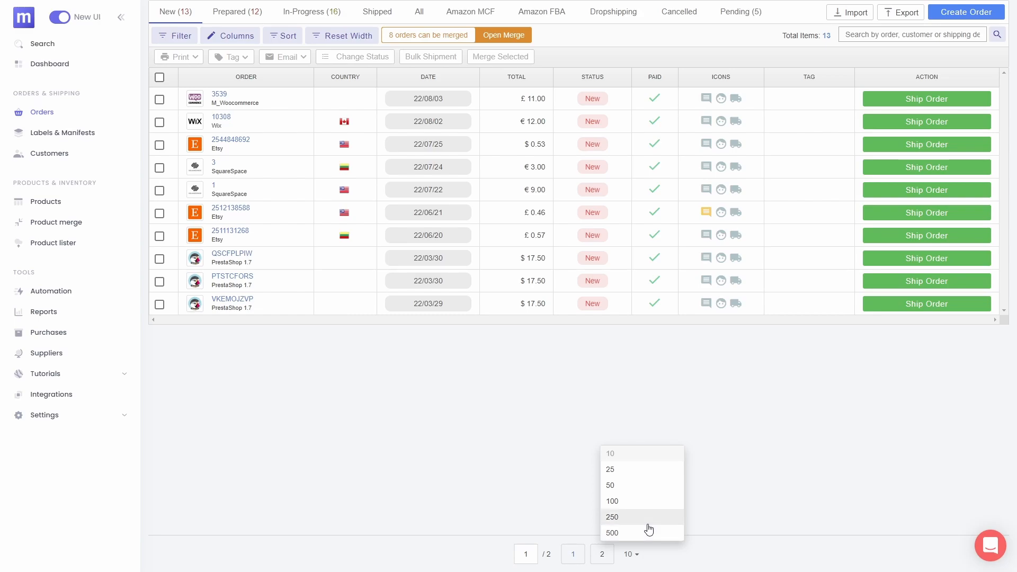
pyautogui.click(419, 436)
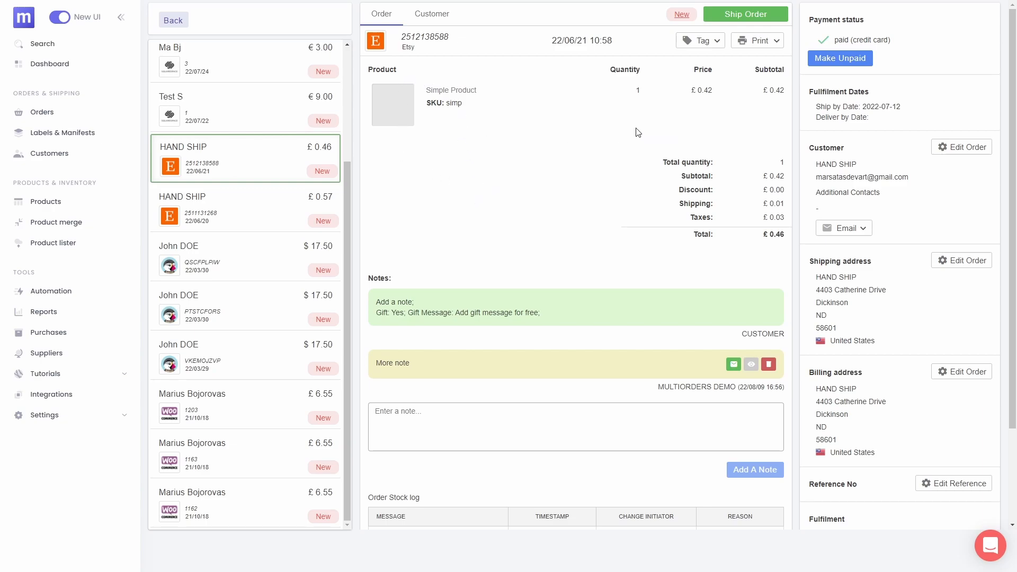
# Review the price totals and the customer's note on the 22/06/21 Etsy order for Simple Product.
pyautogui.moveTo(686, 189); pyautogui.dragTo(759, 210)
pyautogui.click(748, 205)
pyautogui.moveTo(377, 300); pyautogui.dragTo(537, 304)
pyautogui.click(557, 264)
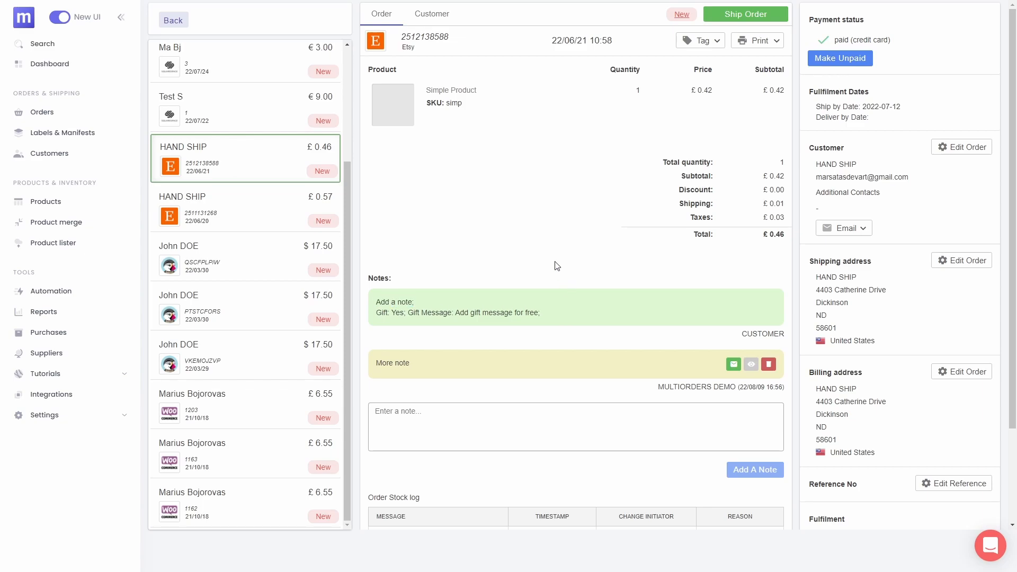
# Examine the staff note "More note" on the order, including its author, timestamp and option to show on the invoice.
pyautogui.tripleClick(393, 369)
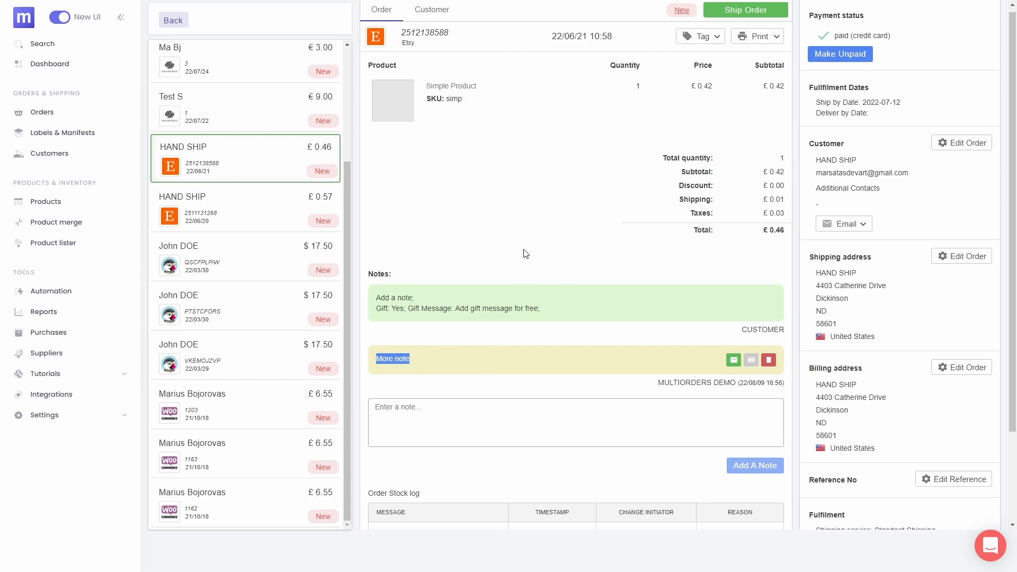
pyautogui.scroll(-2, 526, 254)
pyautogui.scroll(1, 518, 275)
pyautogui.moveTo(657, 324); pyautogui.dragTo(735, 324)
pyautogui.moveTo(739, 324); pyautogui.dragTo(776, 325)
pyautogui.click(451, 359)
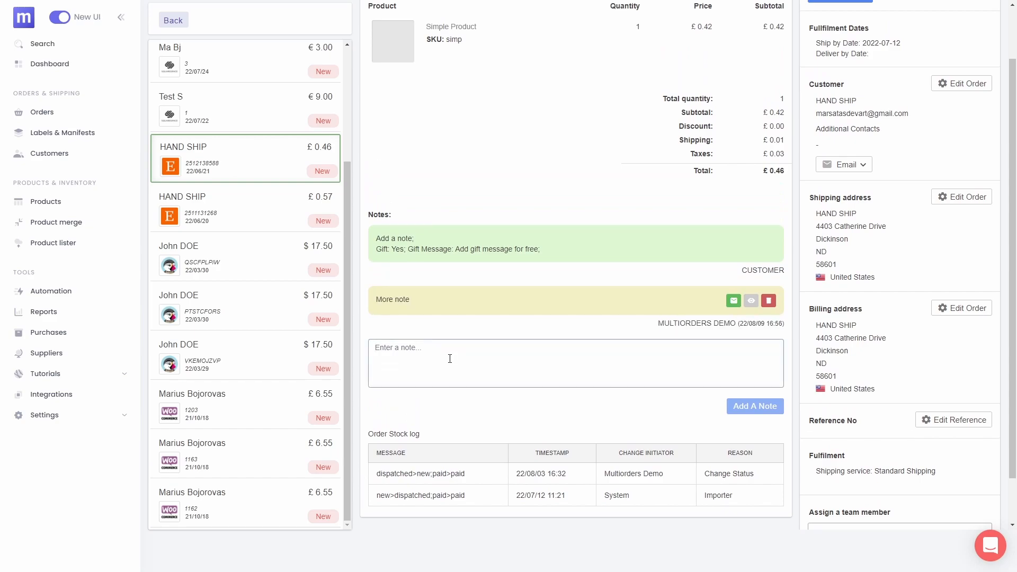
pyautogui.moveTo(377, 299); pyautogui.dragTo(425, 308)
pyautogui.click(423, 302)
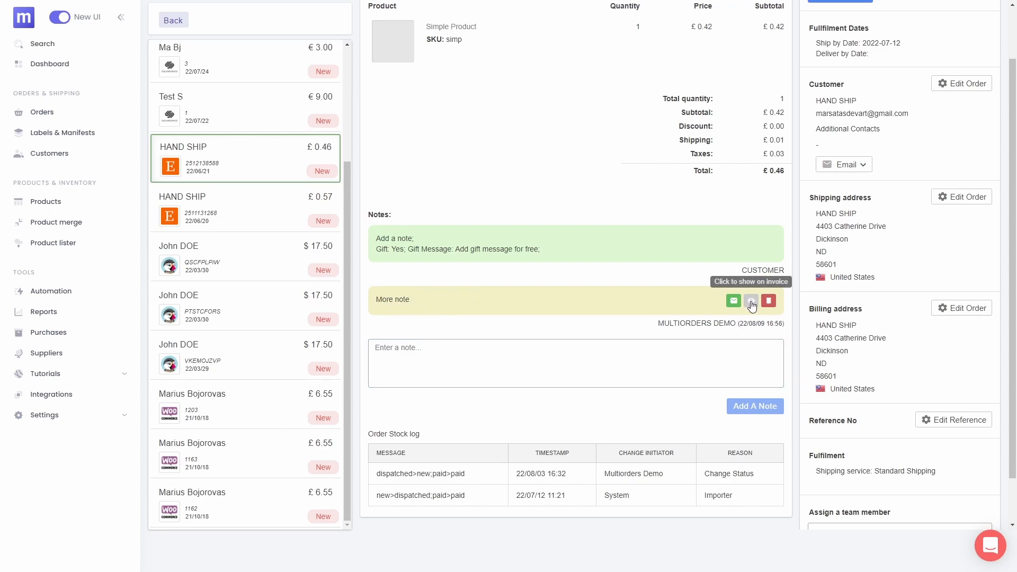
# Examine the Order Stock log of the Etsy order for Simple Product.
pyautogui.scroll(-1, 488, 297)
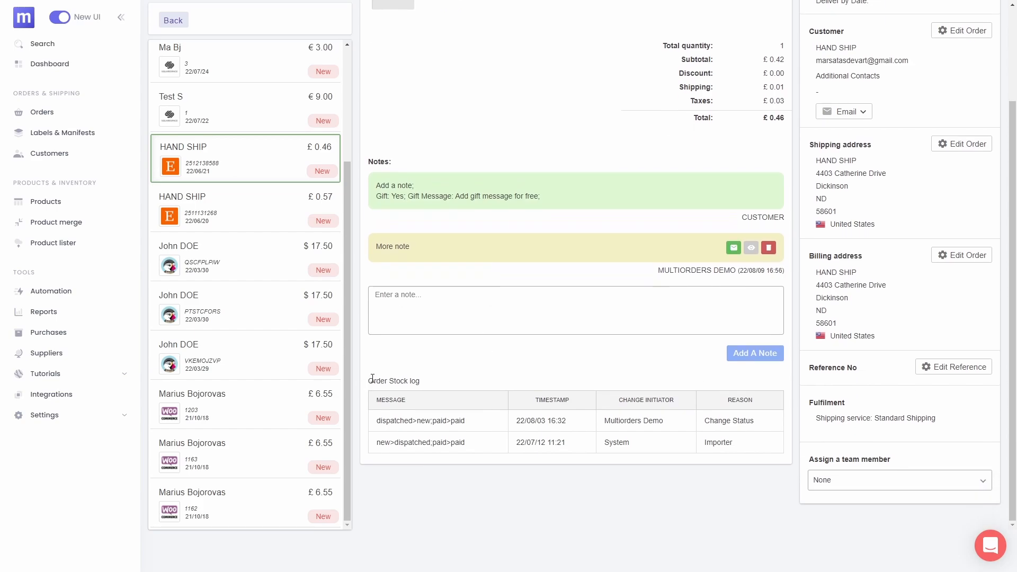
pyautogui.moveTo(371, 379); pyautogui.dragTo(419, 381)
pyautogui.click(441, 391)
pyautogui.scroll(3, 470, 375)
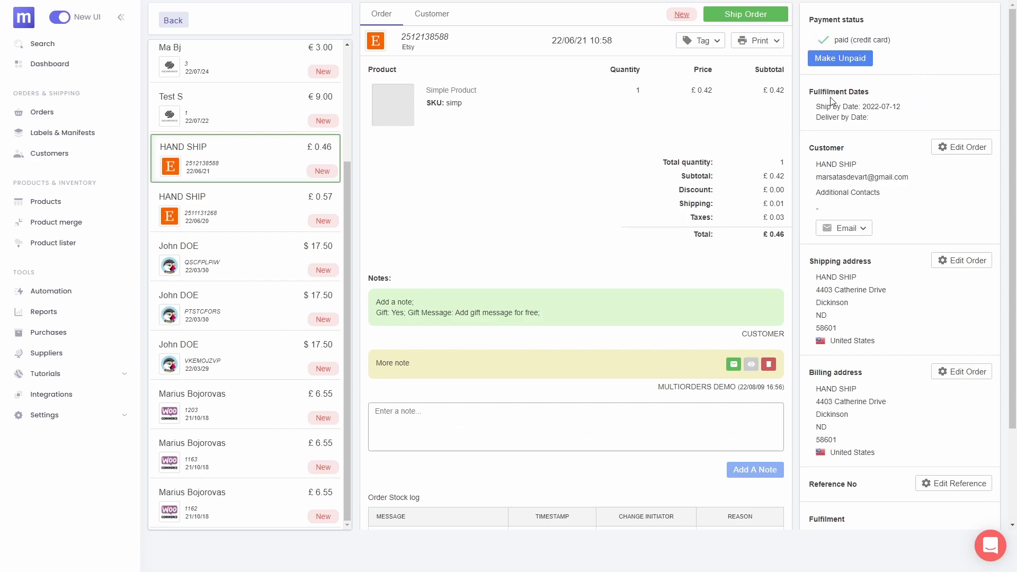
# Review the order's fulfilment dates, customer and address details, and its shipping service.
pyautogui.moveTo(809, 91); pyautogui.dragTo(856, 116)
pyautogui.click(857, 117)
pyautogui.scroll(-3, 895, 121)
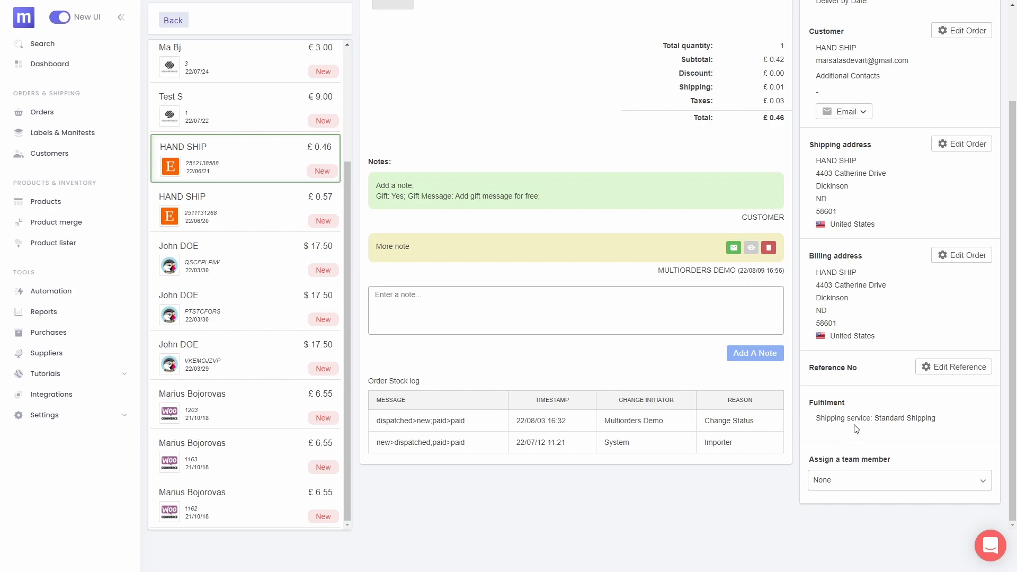
pyautogui.moveTo(823, 414); pyautogui.dragTo(876, 414)
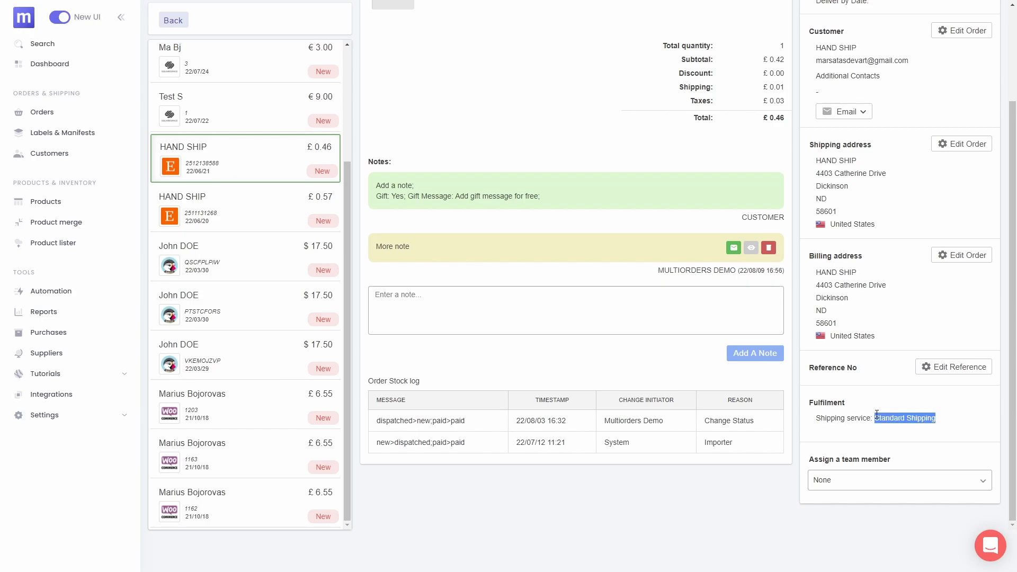
pyautogui.click(536, 245)
pyautogui.scroll(3, 583, 245)
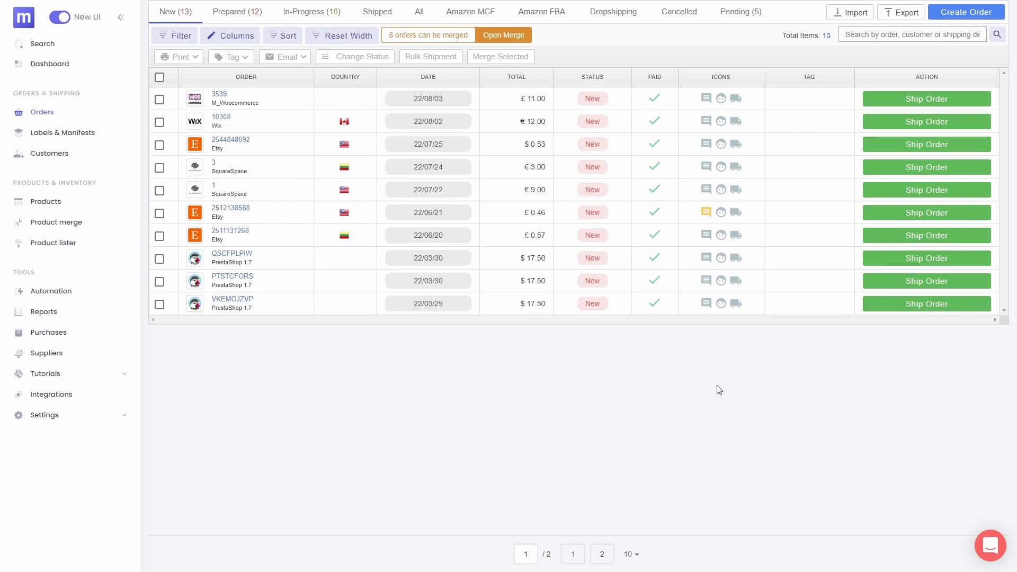
# Start shipping the 22/06/21 Etsy order with the Royal Mail Test courier, checking its ship-to address.
pyautogui.click(937, 215)
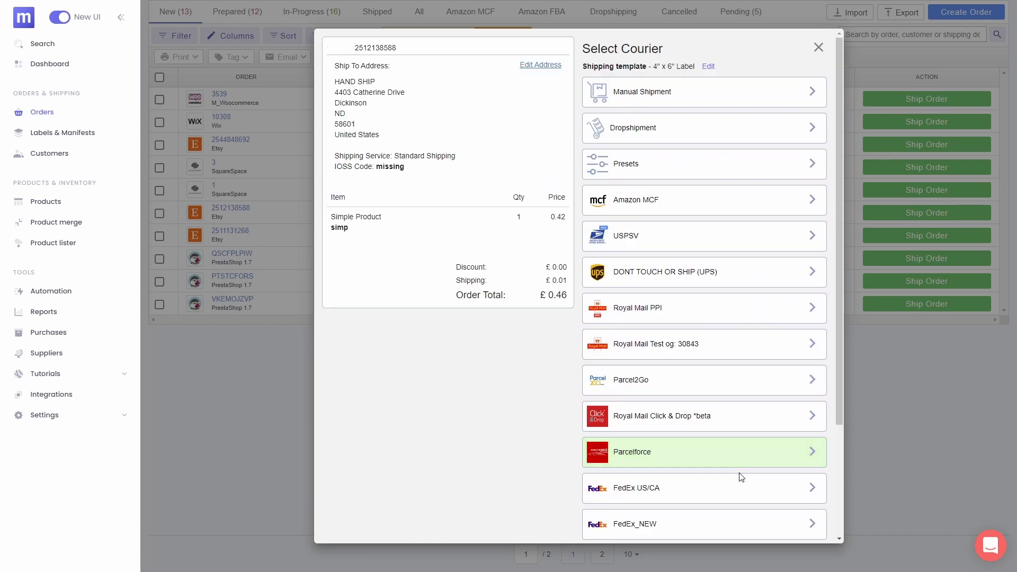
pyautogui.moveTo(339, 81); pyautogui.dragTo(427, 136)
pyautogui.click(743, 346)
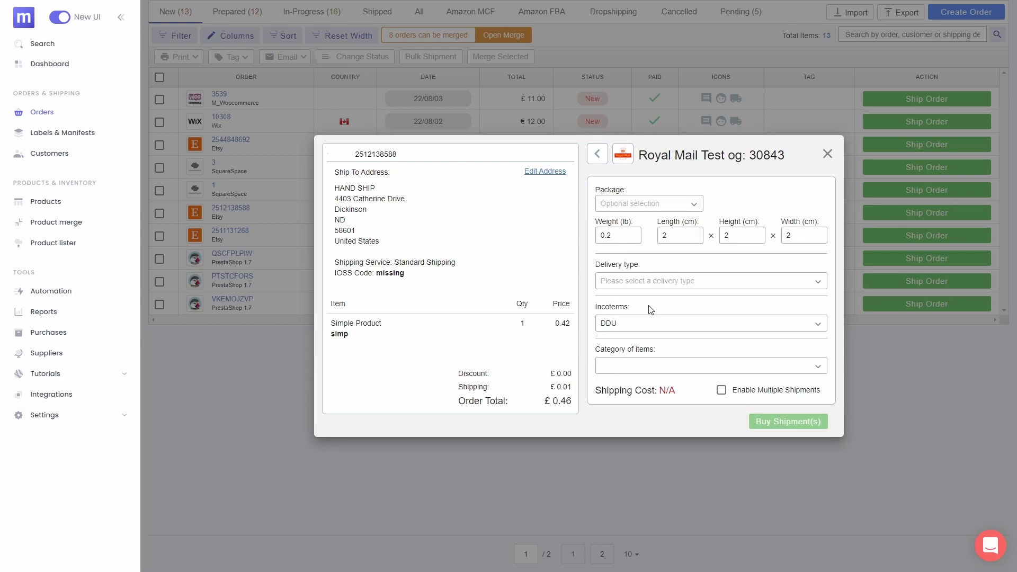
# Set the delivery type to INTERNATIONAL STANDARD ON ACCOUNT (OLA), check the item category choices, and close the shipment form without buying.
pyautogui.click(651, 285)
pyautogui.scroll(-1, 651, 302)
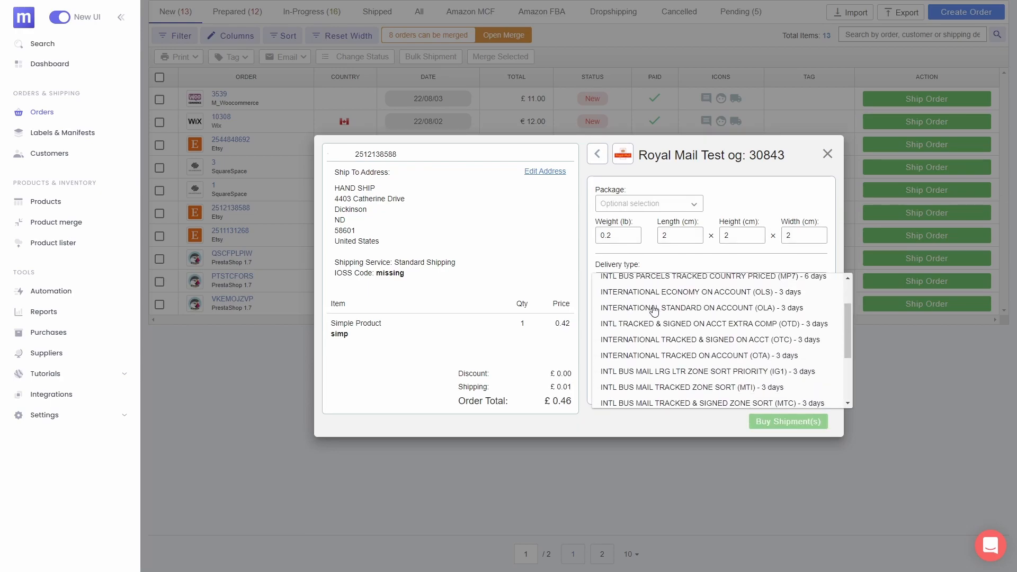
pyautogui.click(651, 304)
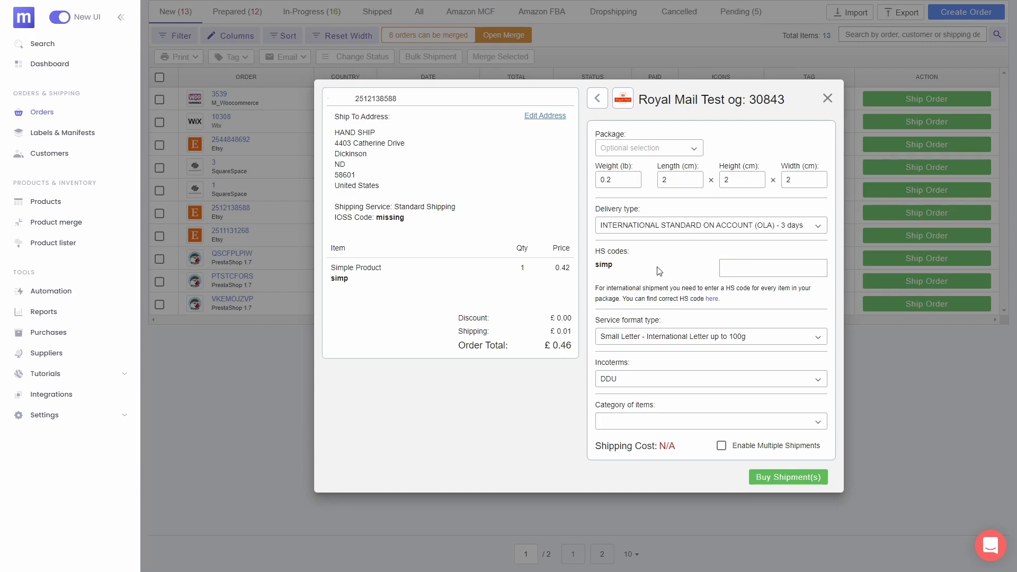
pyautogui.click(659, 427)
pyautogui.click(657, 433)
pyautogui.click(828, 98)
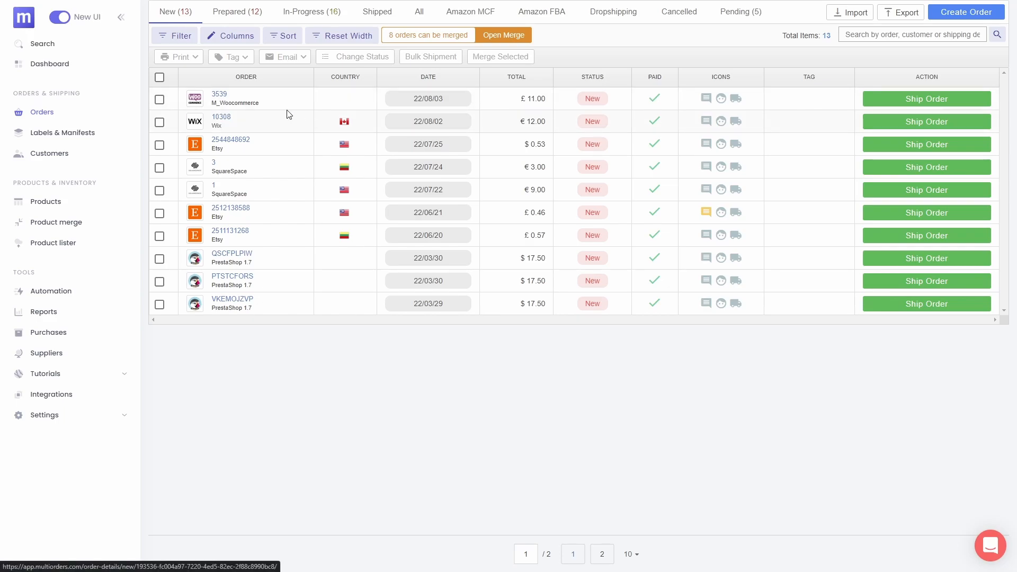
# View the list of in-progress orders and return to the new orders.
pyautogui.click(307, 21)
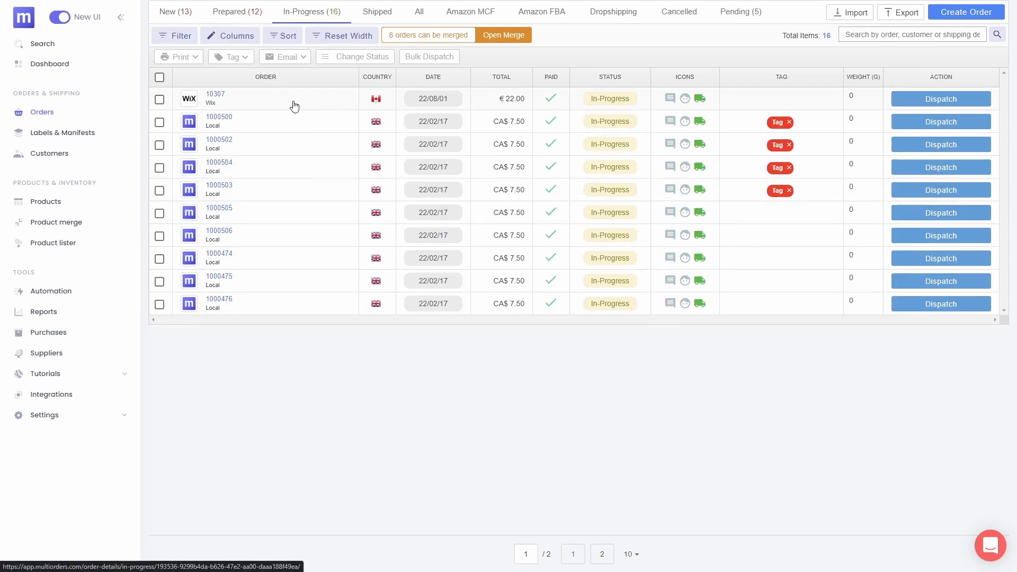
pyautogui.click(174, 20)
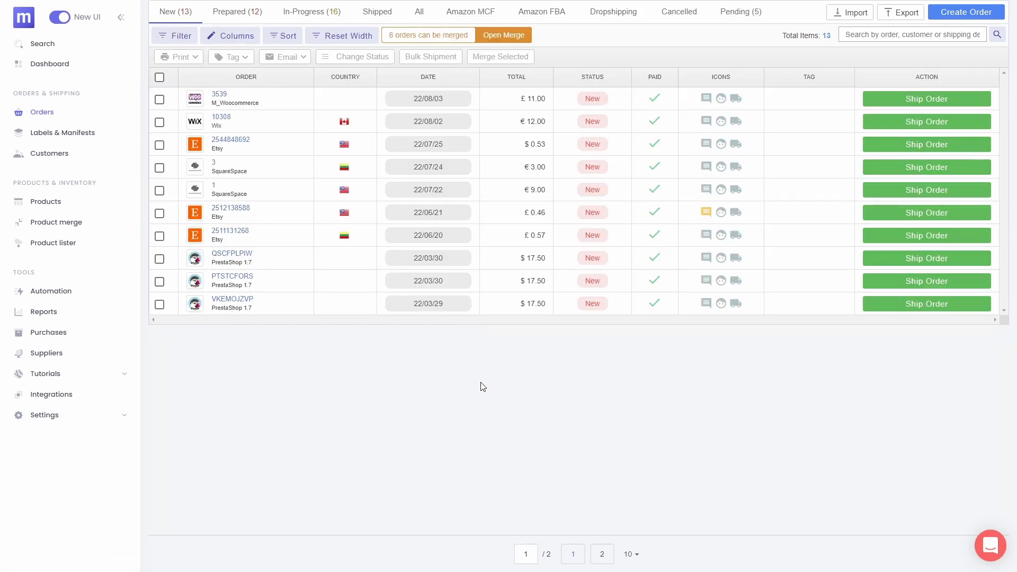
# Start a bulk shipment of the 22/06/21 and 22/06/20 Etsy orders and the first PrestaShop order with the Royal Mail Test courier.
pyautogui.click(160, 214)
pyautogui.click(160, 236)
pyautogui.click(160, 259)
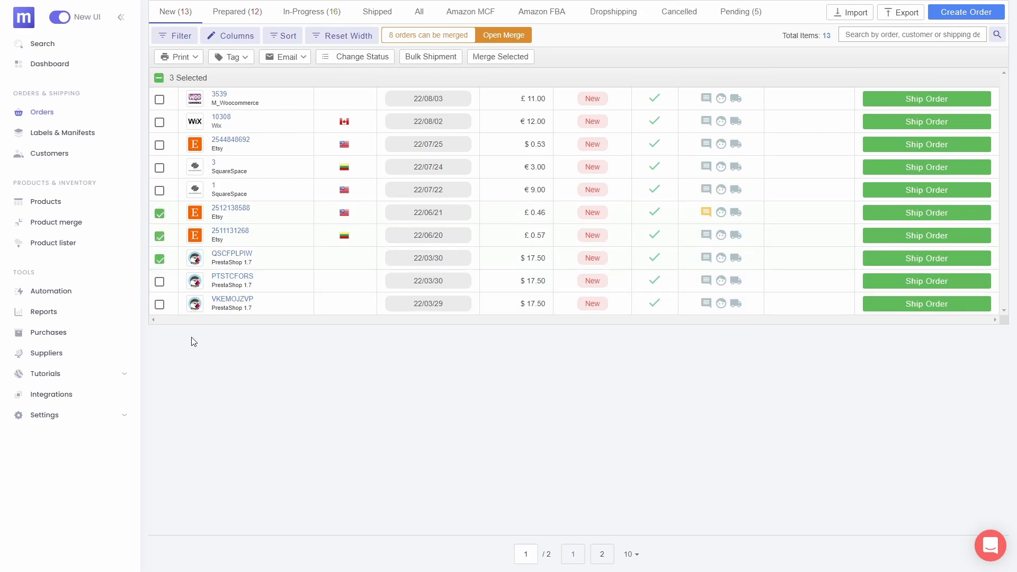
pyautogui.click(441, 59)
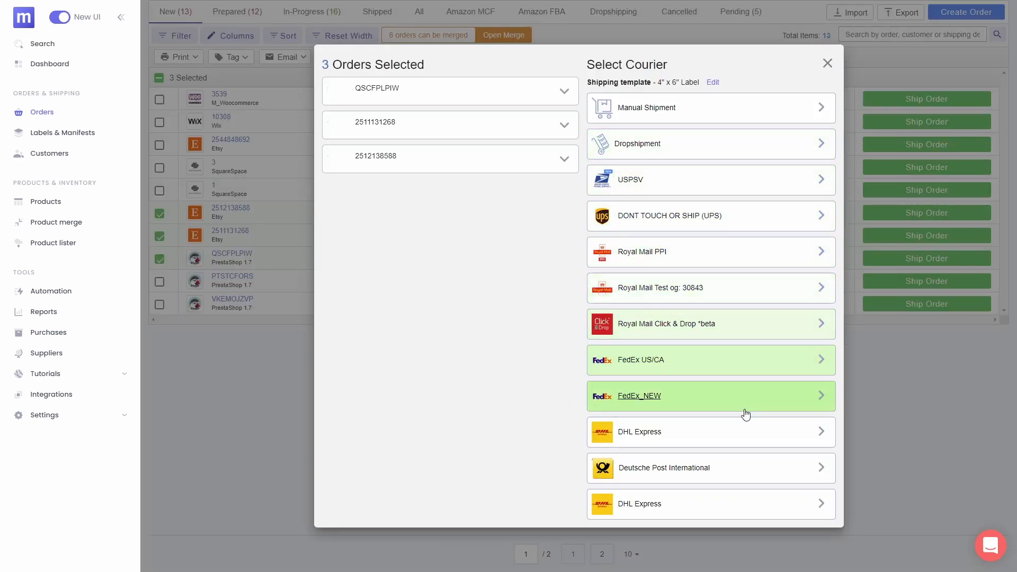
pyautogui.click(736, 291)
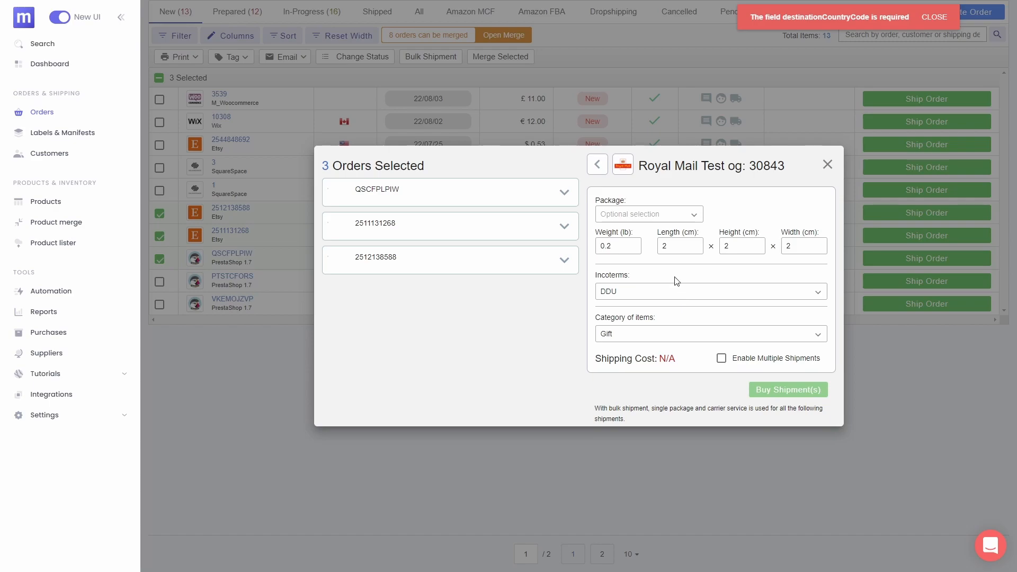
# Read and dismiss the shipment error, cancel the bulk shipment, and clear the order selection.
pyautogui.moveTo(745, 15); pyautogui.dragTo(861, 16)
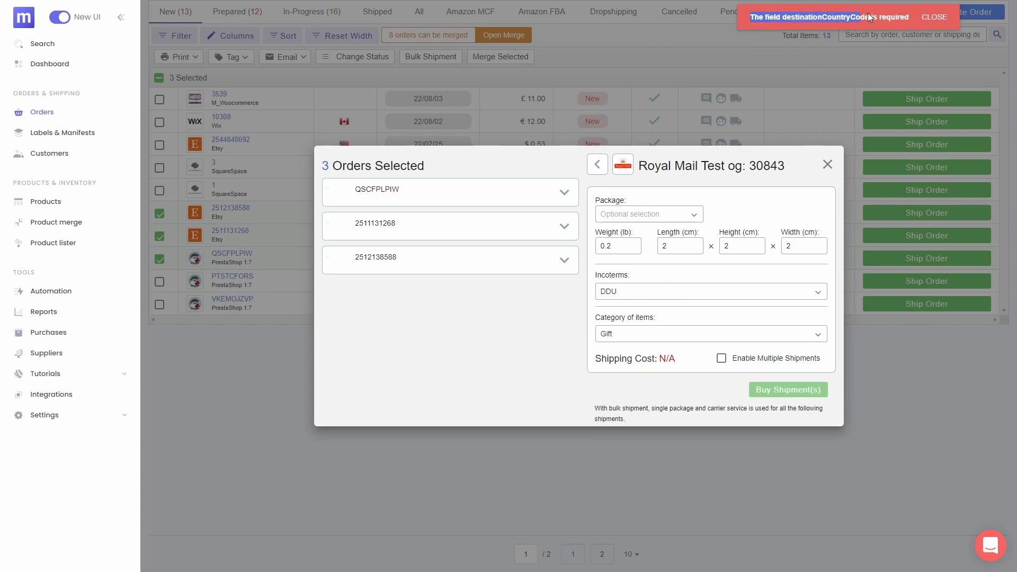
pyautogui.click(873, 18)
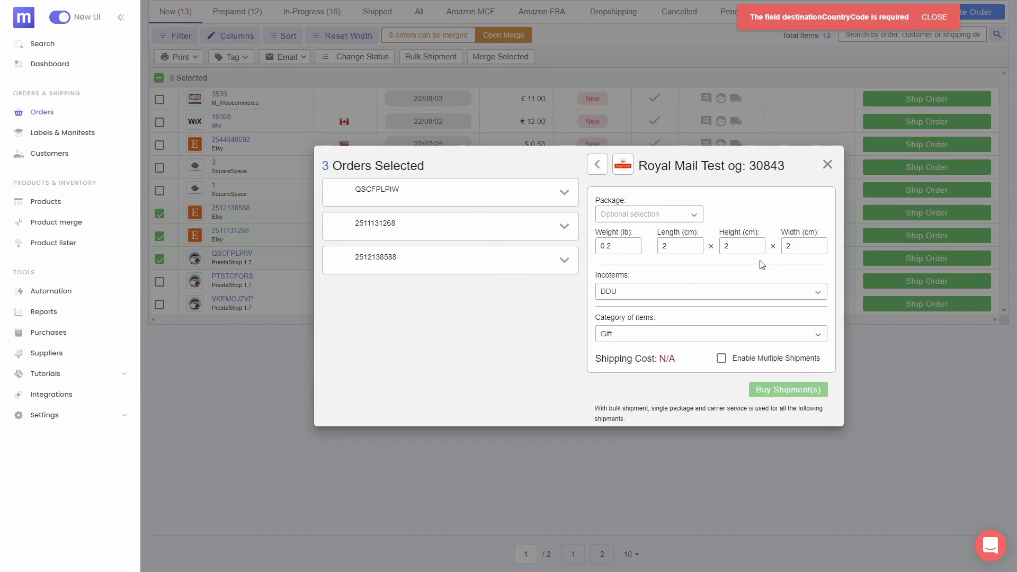
pyautogui.click(937, 26)
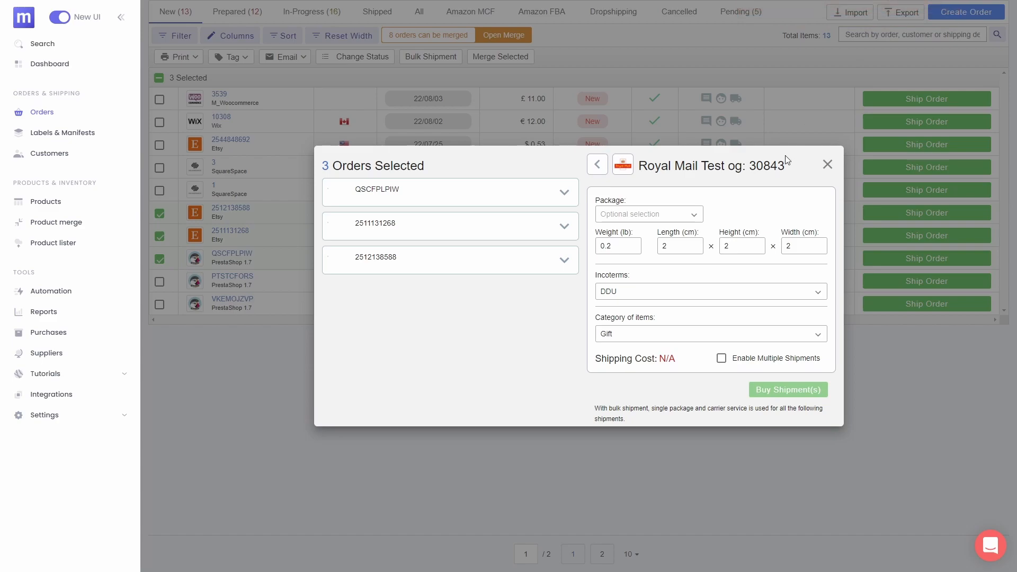
pyautogui.click(828, 165)
pyautogui.click(158, 77)
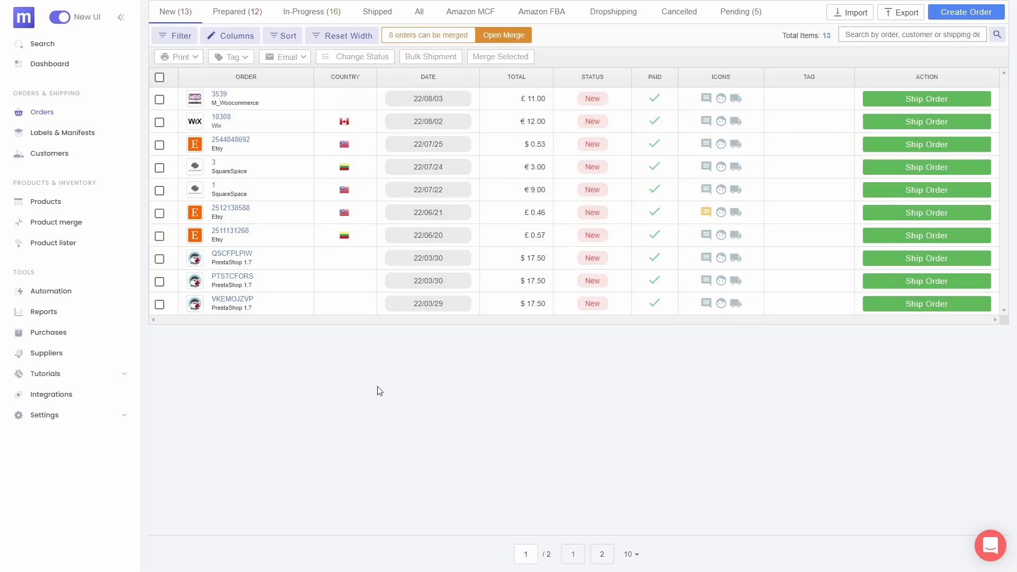
# Begin a new automation and examine the conditions available for its If block, including the item title filter options.
pyautogui.click(47, 292)
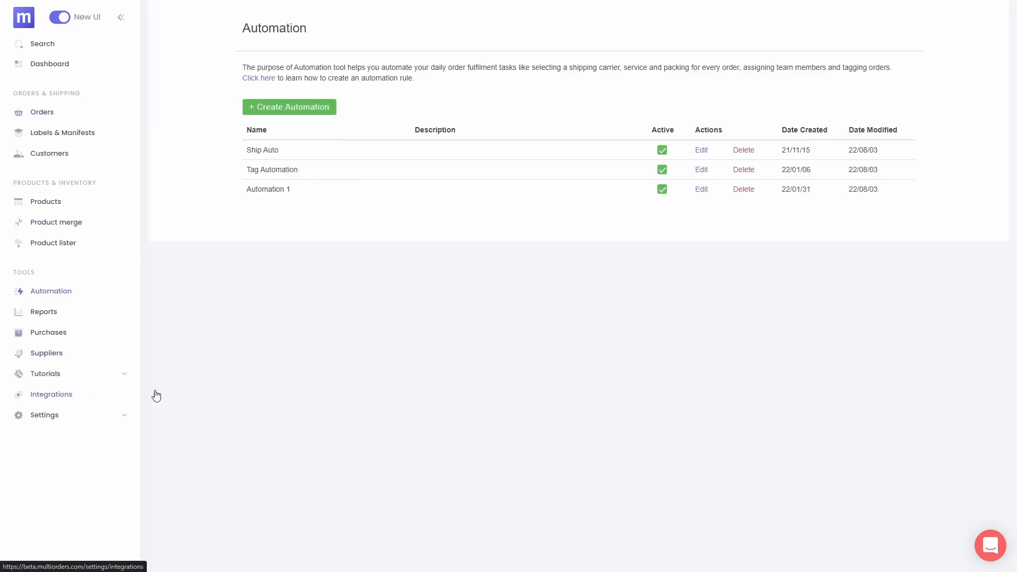
pyautogui.click(301, 108)
pyautogui.click(230, 224)
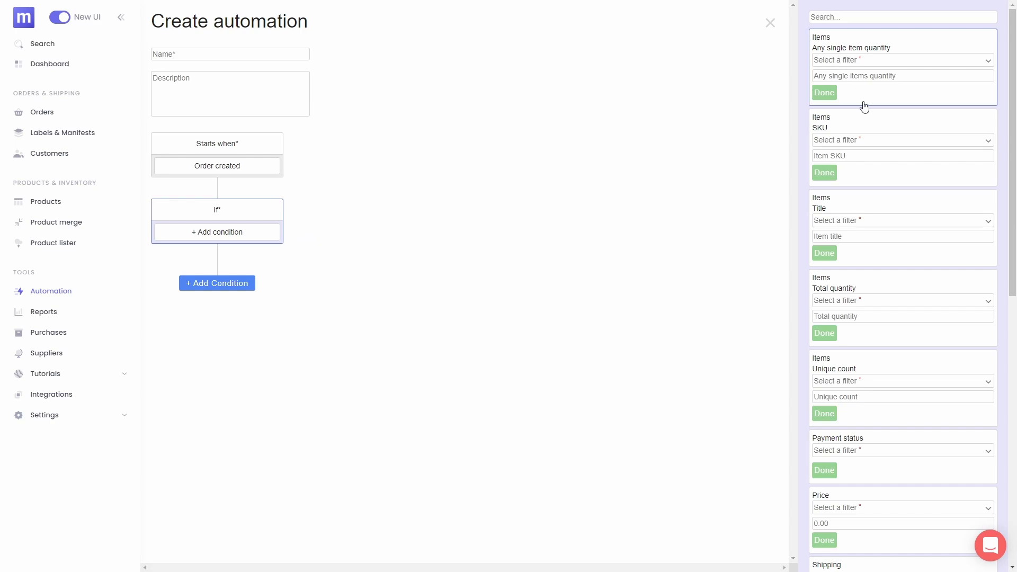
pyautogui.click(877, 221)
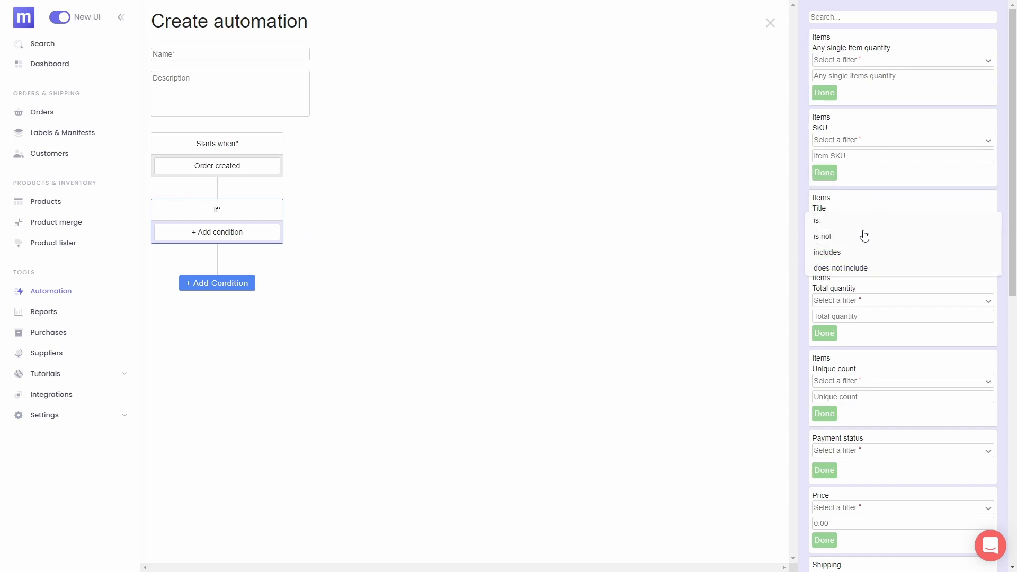
pyautogui.click(864, 199)
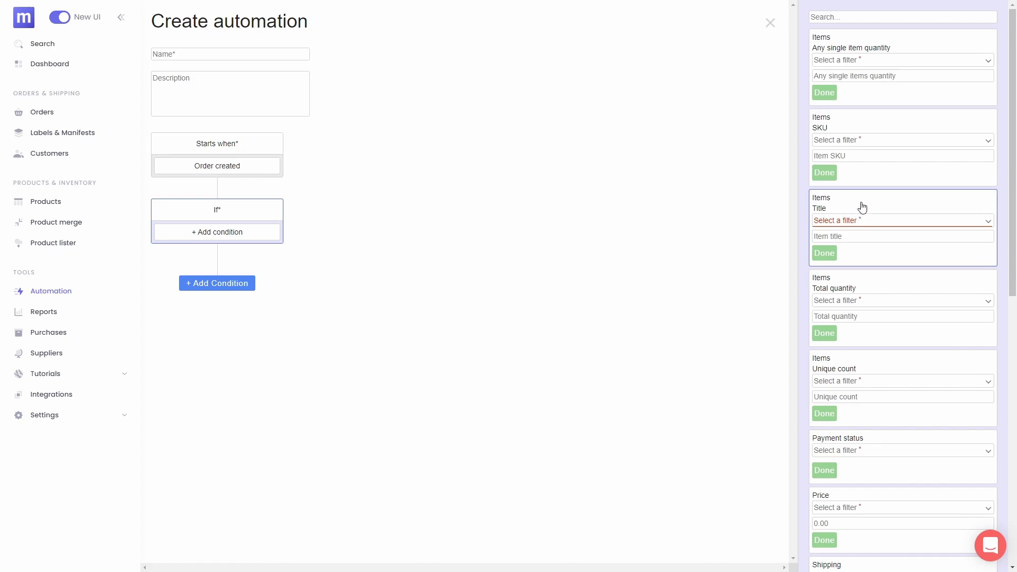
pyautogui.scroll(-6, 869, 215)
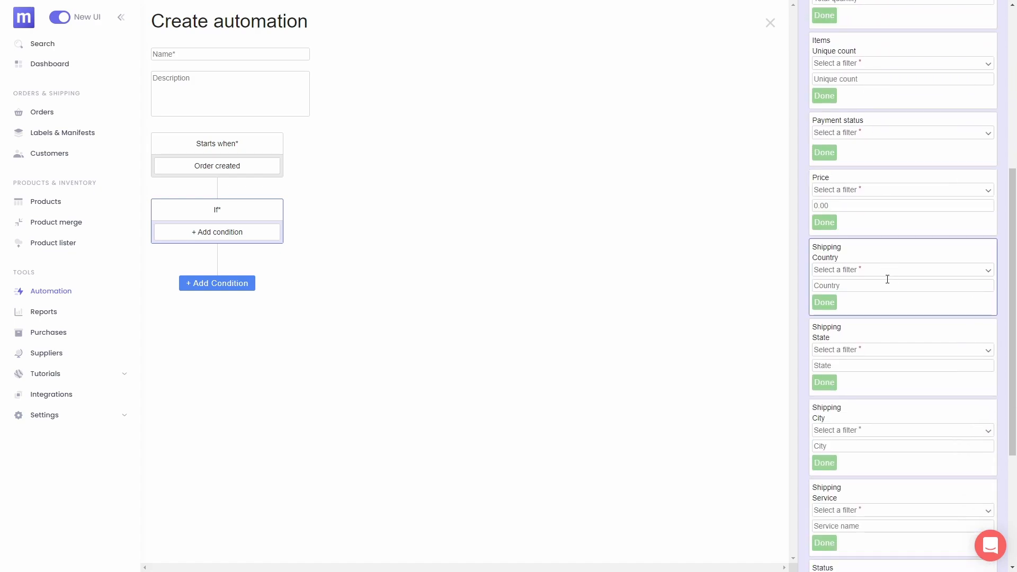
pyautogui.scroll(-4, 888, 284)
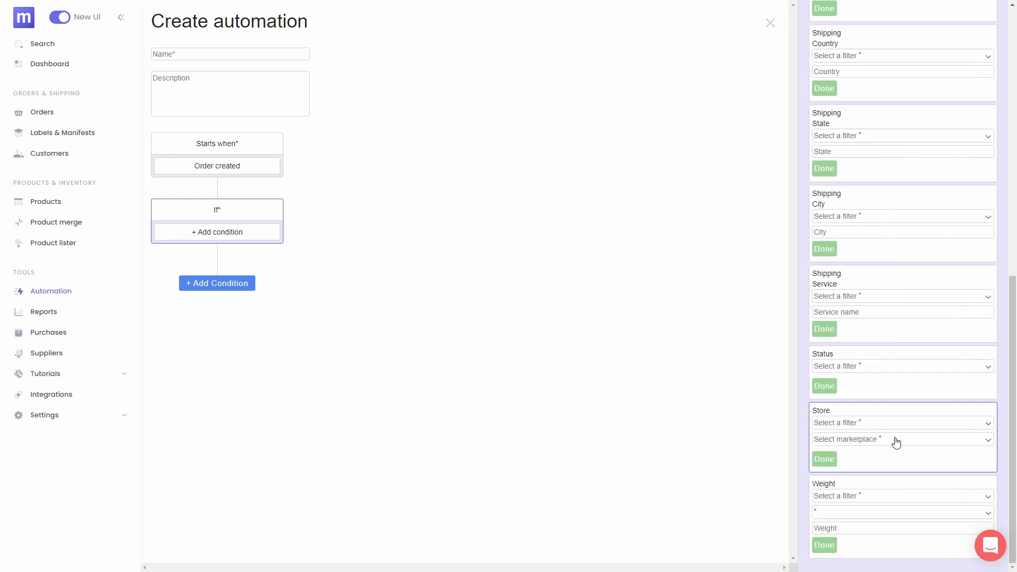
# Set the automation's If condition to Status is dispatched.
pyautogui.click(901, 366)
pyautogui.click(863, 207)
pyautogui.click(824, 386)
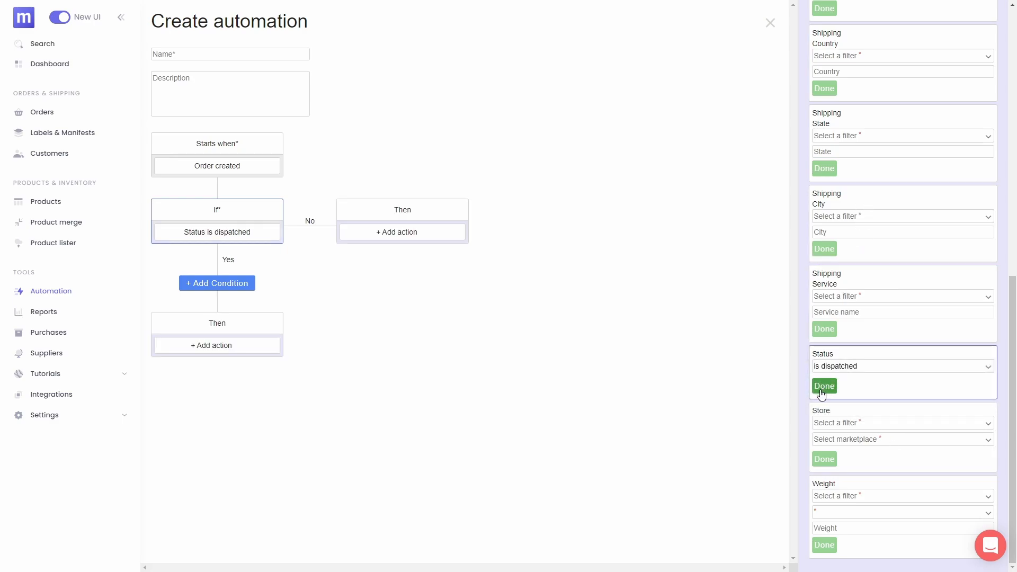
# Add a Prepare action with FedEx_NEW, FIRST_OVERNIGHT and Large Package to the Yes branch, and close the automation without saving.
pyautogui.click(243, 339)
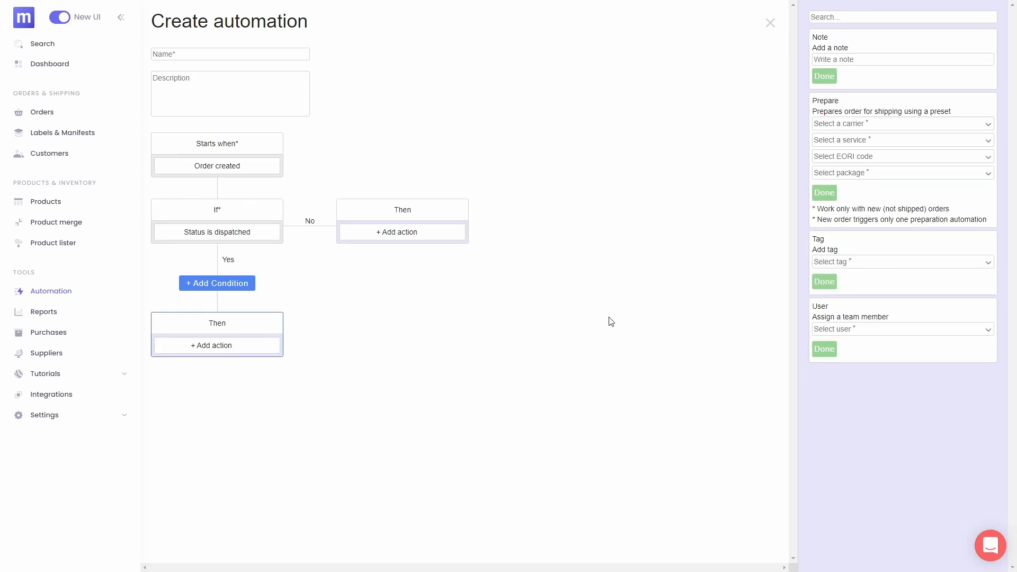
pyautogui.click(899, 126)
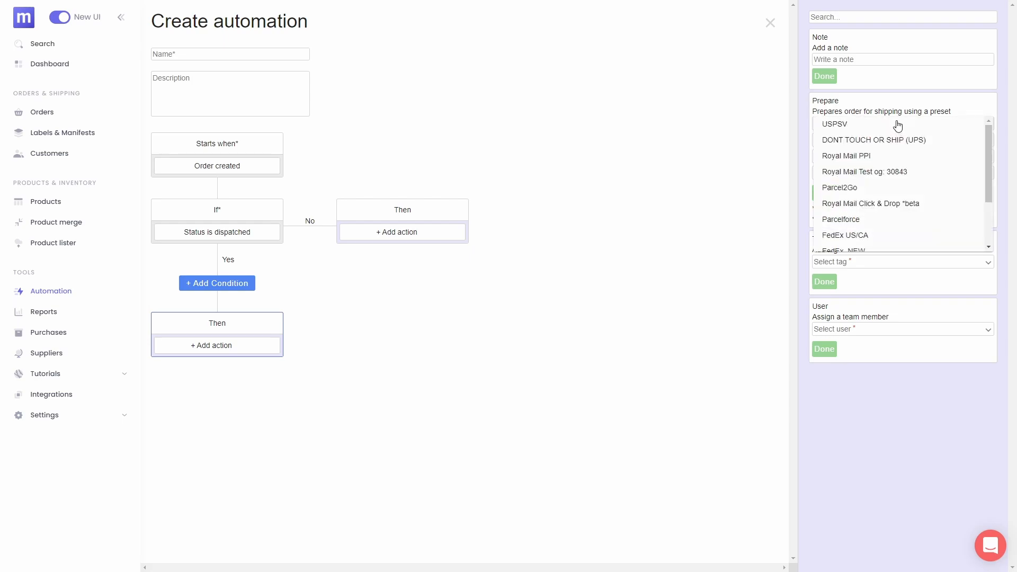
pyautogui.scroll(-2, 883, 191)
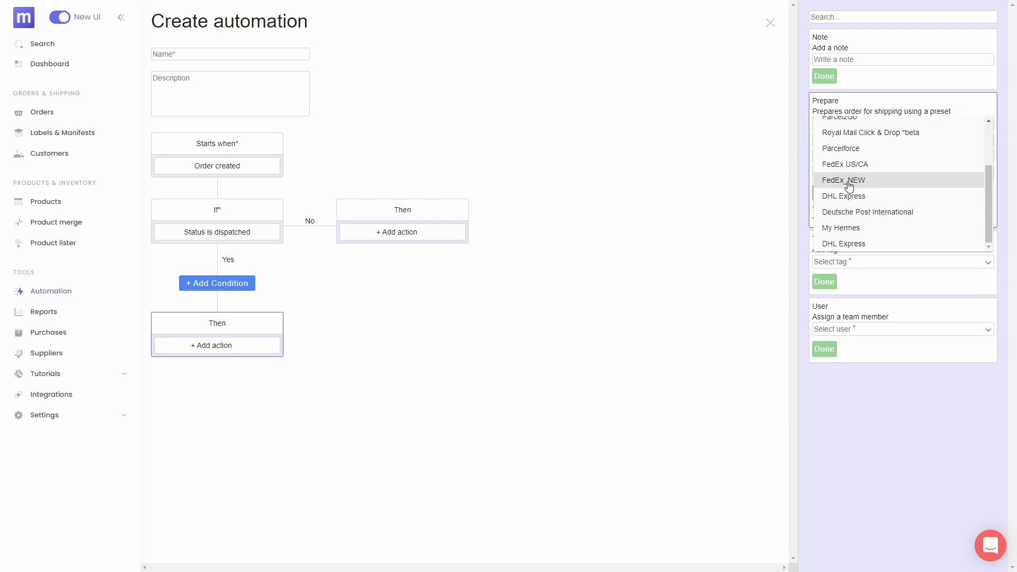
pyautogui.click(851, 179)
pyautogui.click(911, 142)
pyautogui.click(843, 219)
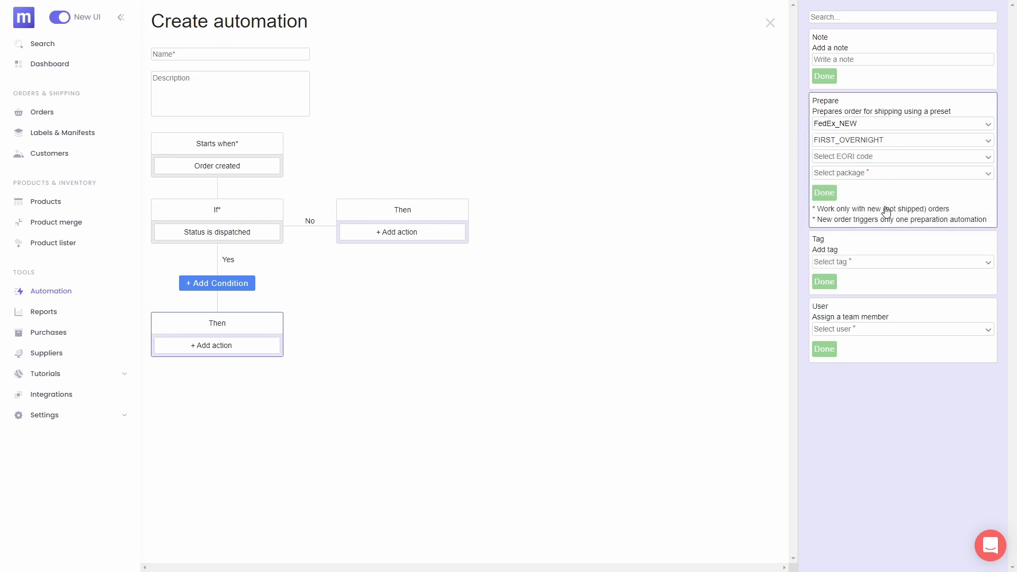
pyautogui.click(879, 175)
pyautogui.click(863, 196)
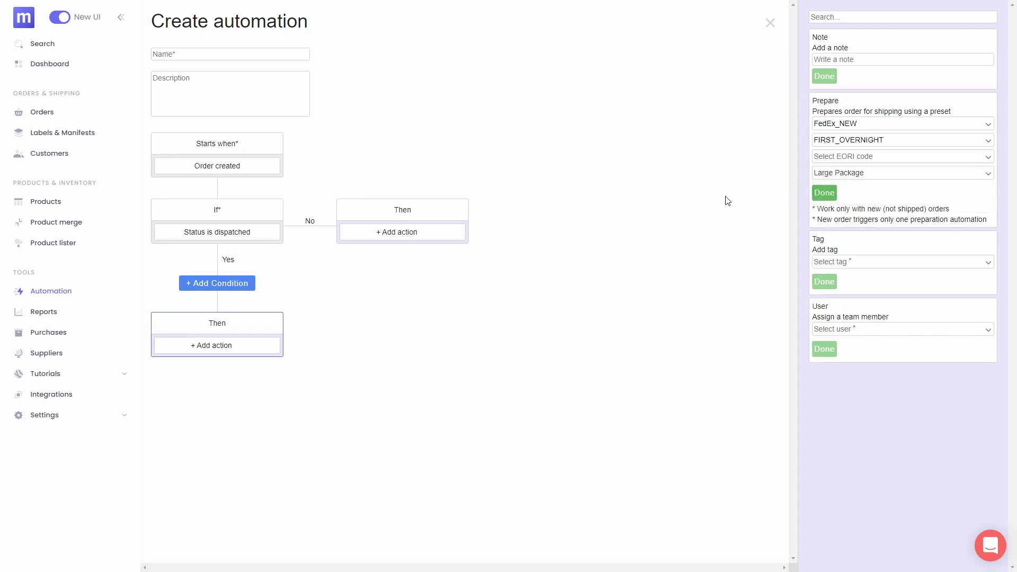
pyautogui.click(824, 193)
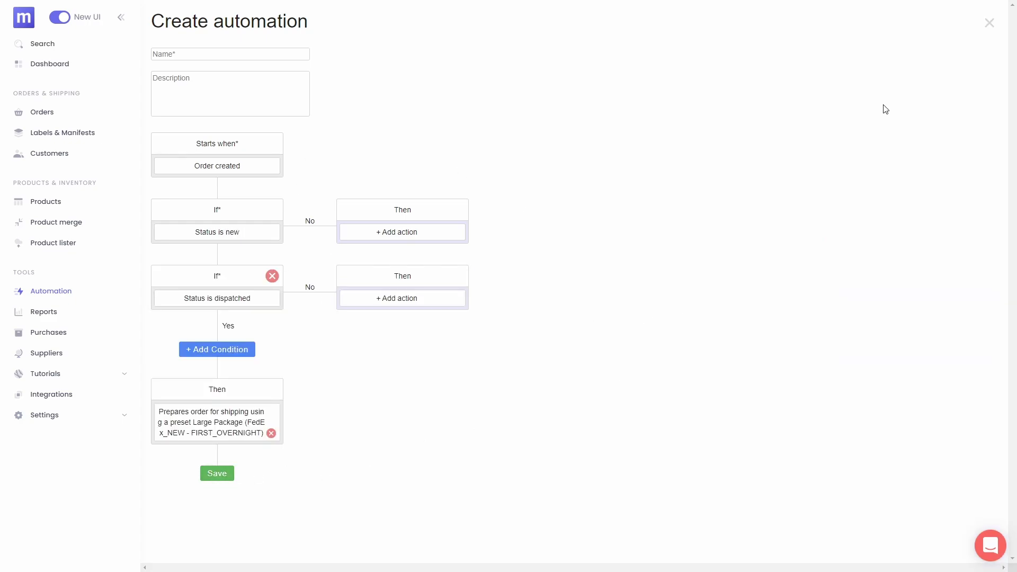
pyautogui.click(990, 24)
# Examine the prepared orders' carriers, services, package dimensions, preparation statuses, shipment actions and error logs.
pyautogui.click(42, 112)
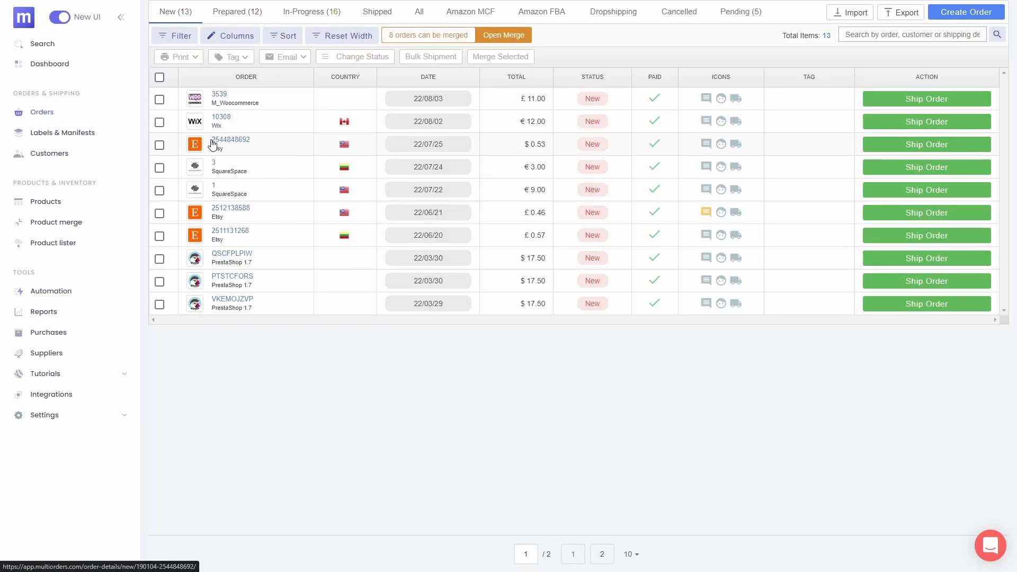
pyautogui.click(223, 12)
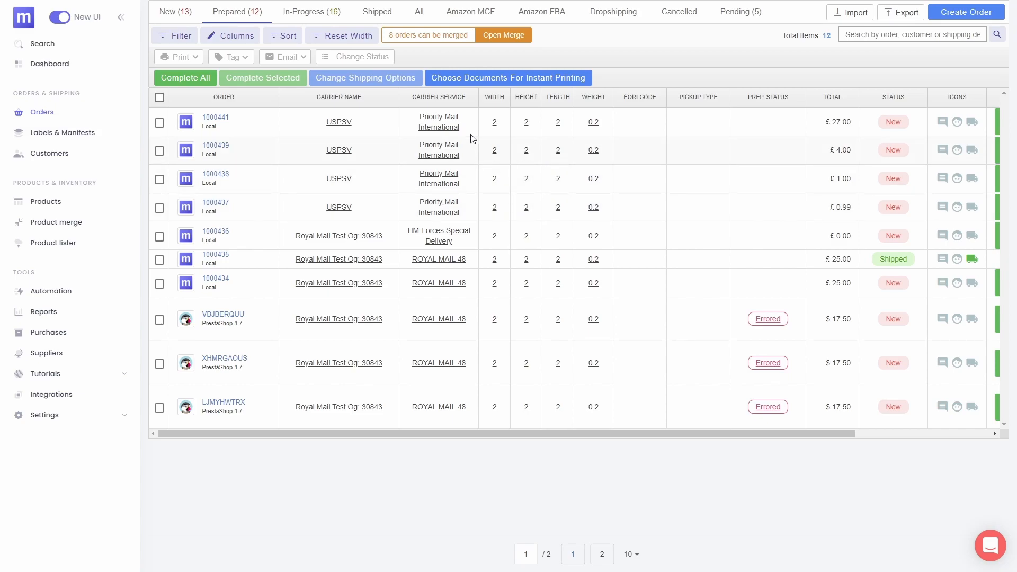
pyautogui.hscroll(5, 399, 178)
pyautogui.hscroll(-5, 401, 174)
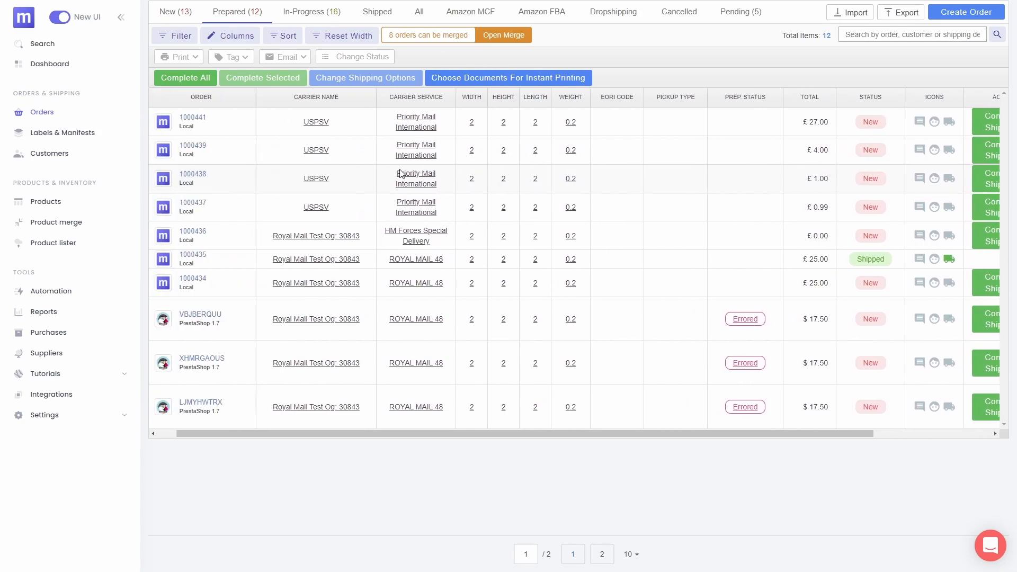
pyautogui.hscroll(5, 516, 185)
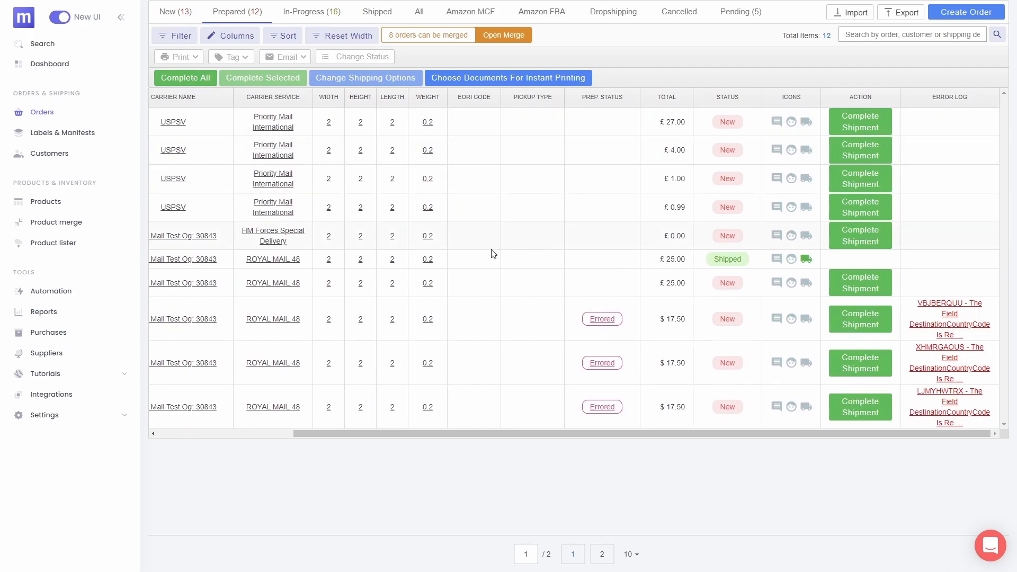
pyautogui.hscroll(-5, 487, 254)
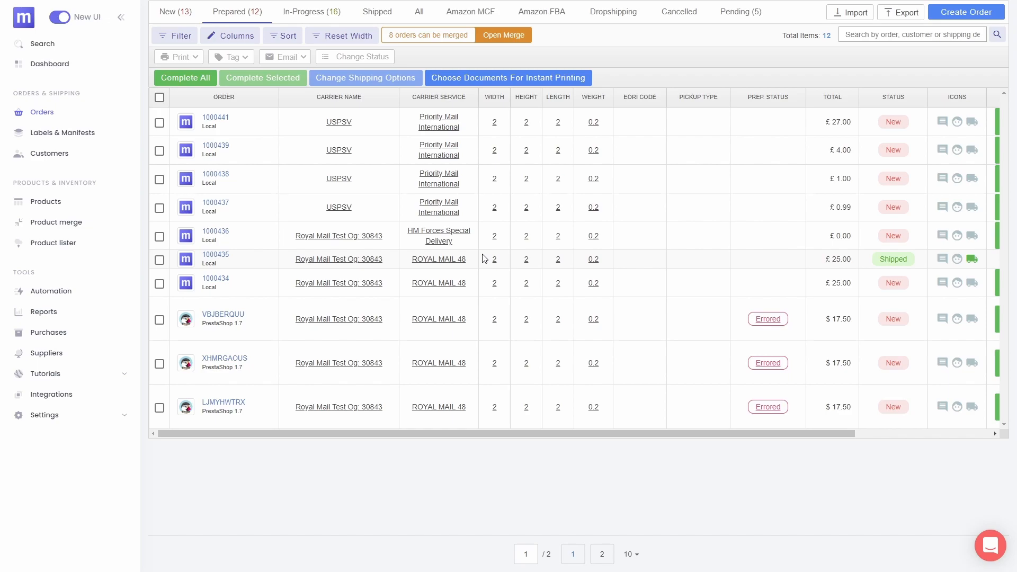
pyautogui.hscroll(5, 483, 258)
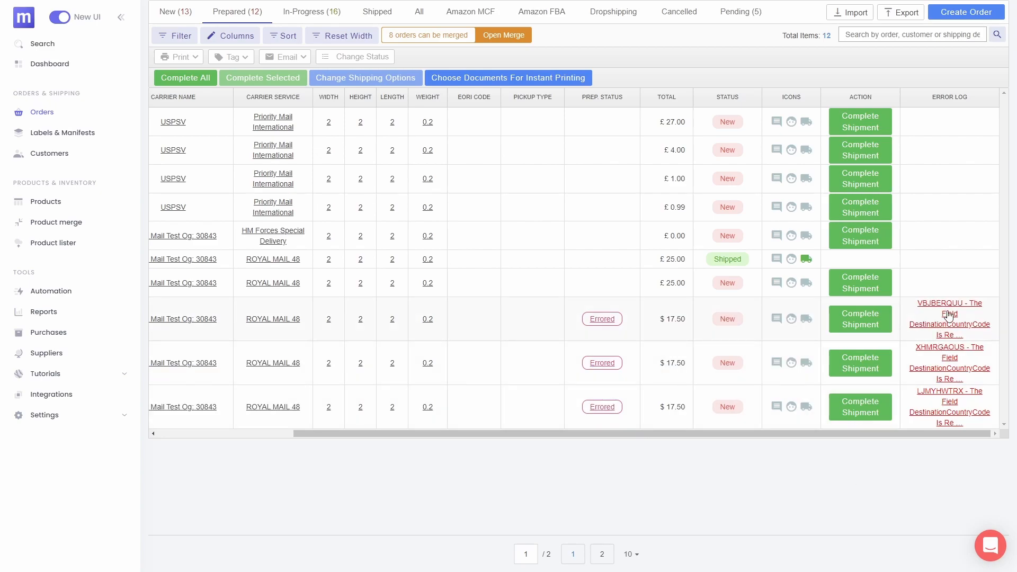
pyautogui.hscroll(-4, 604, 341)
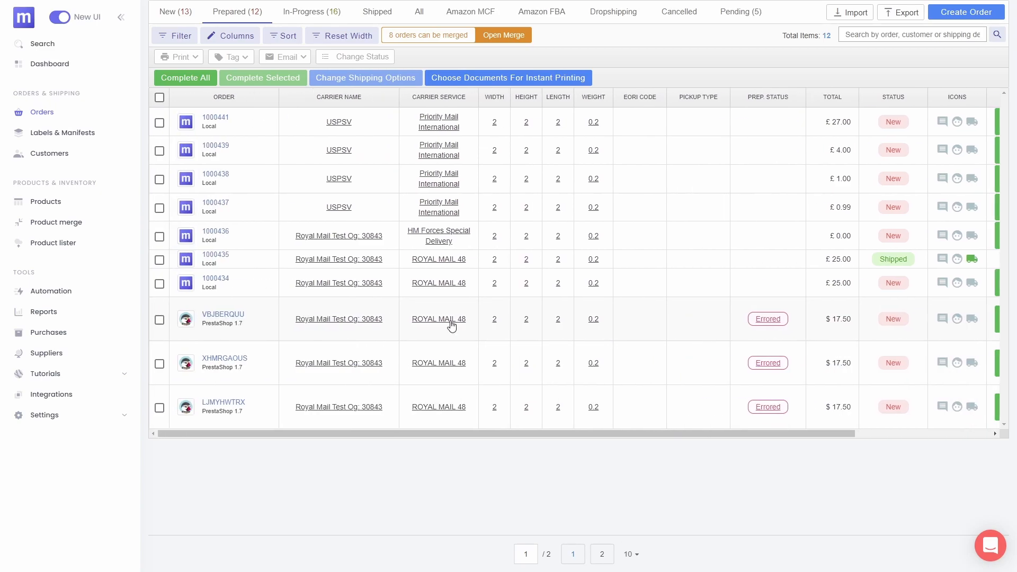
# View the editable carrier, service and package settings of a prepared Royal Mail 48 order, leaving them unsaved.
pyautogui.click(450, 321)
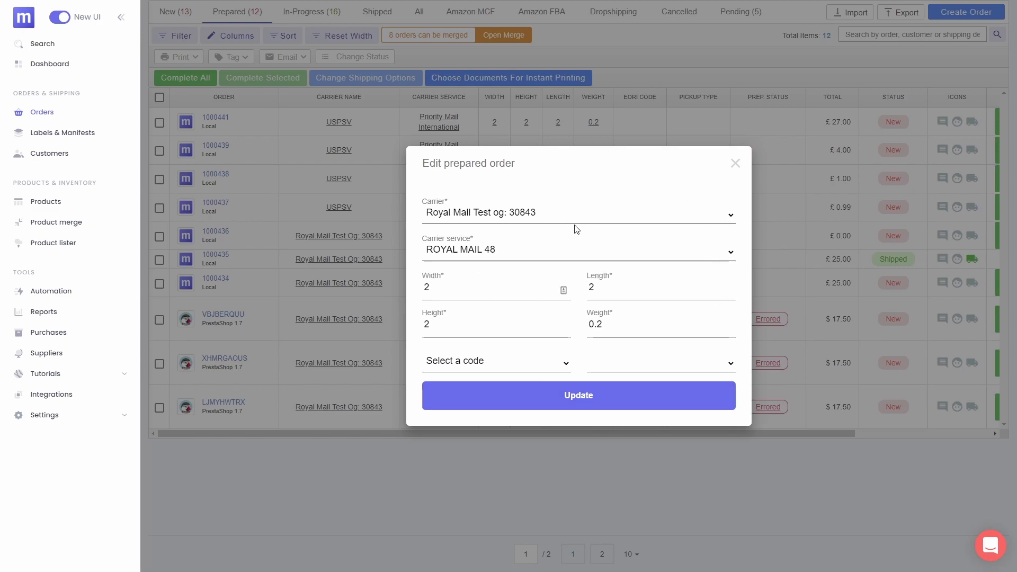
pyautogui.click(736, 164)
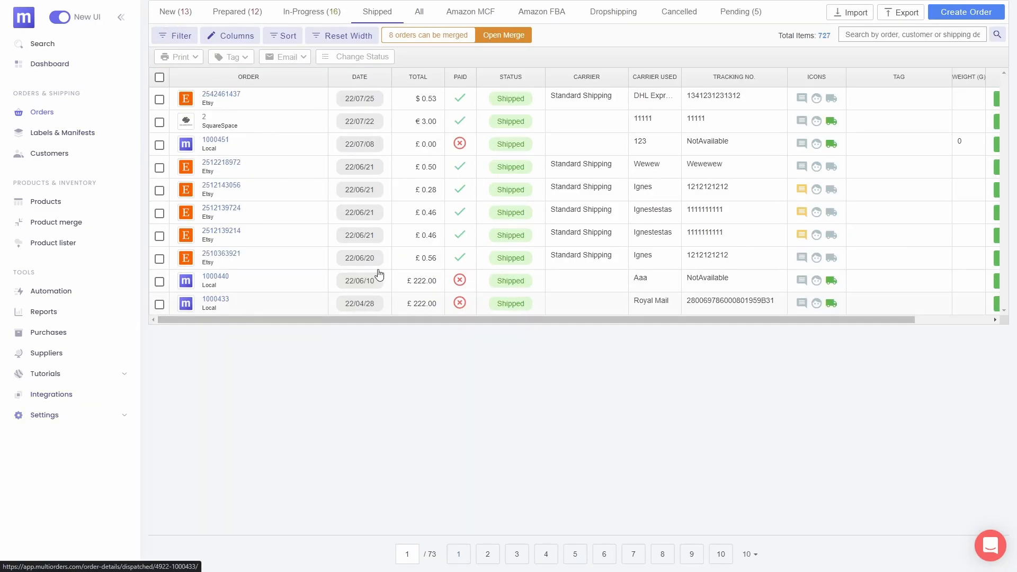
# View the shipment history of the shipped SquareSpace order, and go to Labels & Manifests.
pyautogui.click(832, 126)
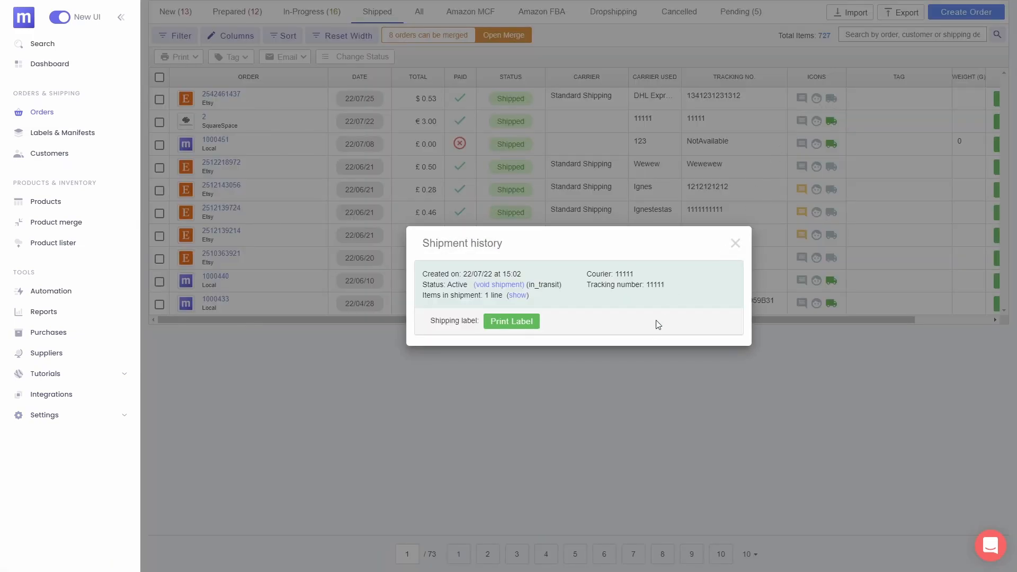
pyautogui.click(735, 243)
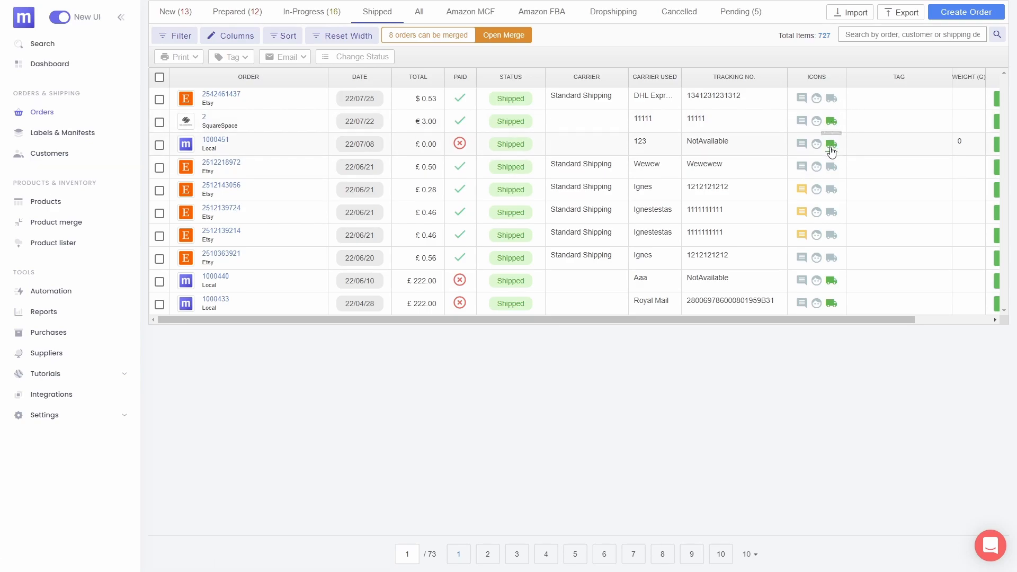
pyautogui.click(55, 139)
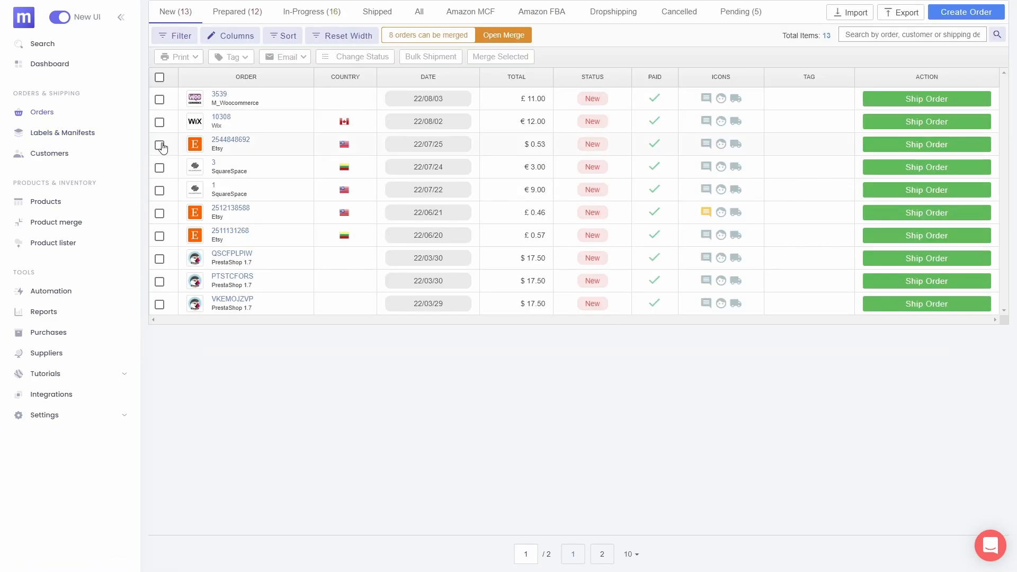
# Select the new Etsy order dated 22/07/25 and SquareSpace order dated 22/07/24, choose Cancelled as their status, and dismiss the change.
pyautogui.click(159, 144)
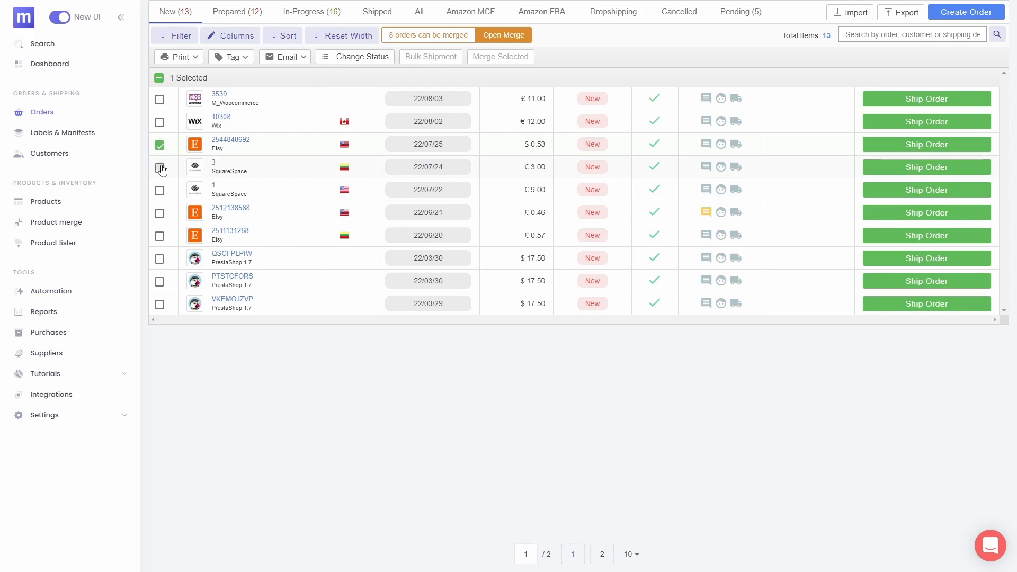
pyautogui.click(353, 59)
pyautogui.click(617, 290)
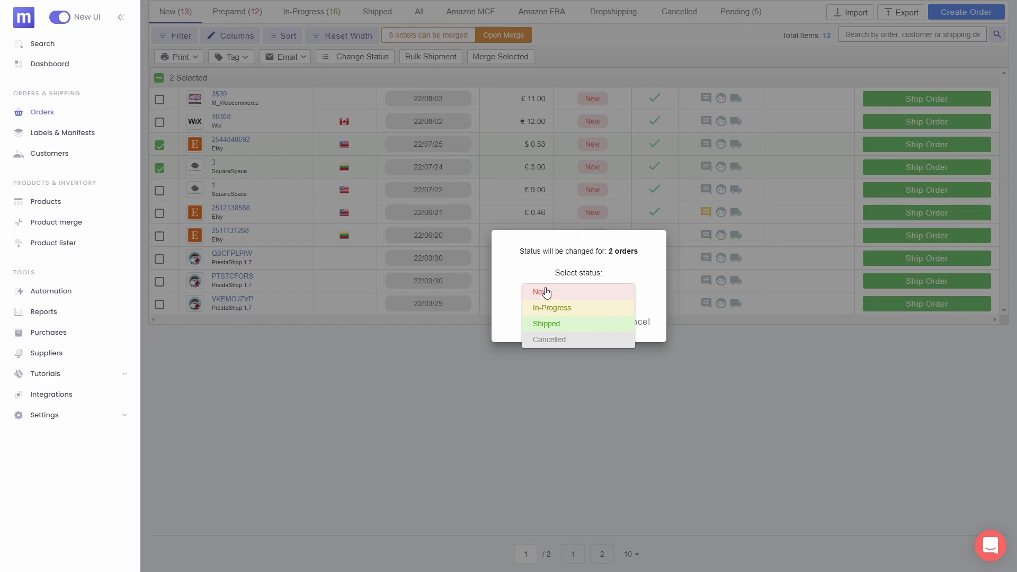
pyautogui.click(547, 341)
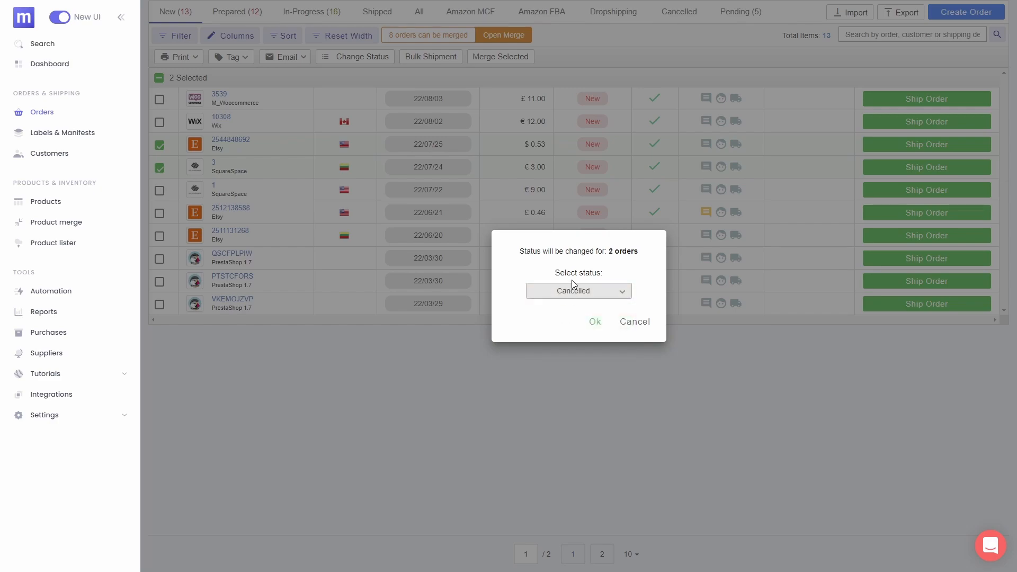
pyautogui.moveTo(520, 248); pyautogui.dragTo(609, 277)
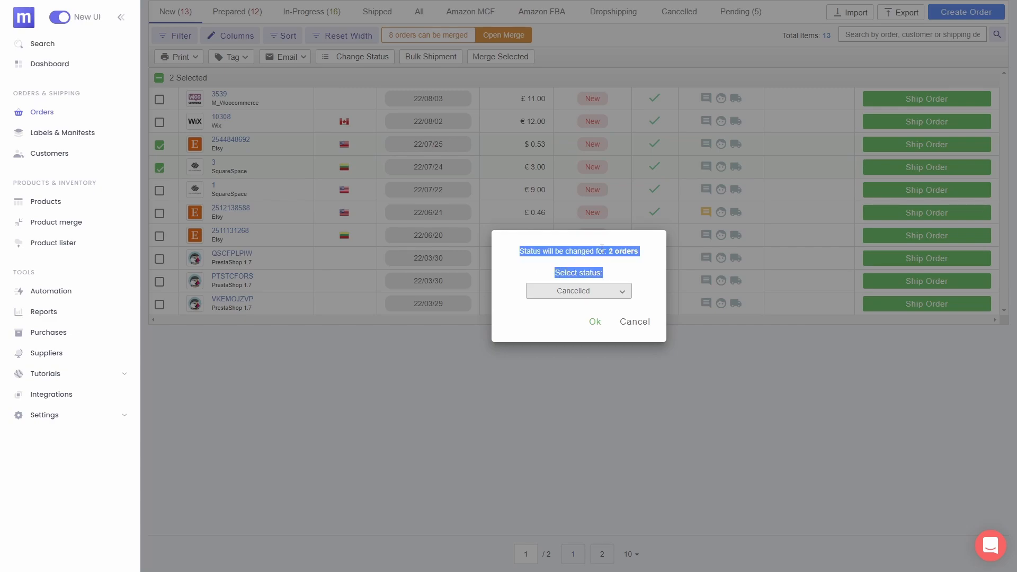
pyautogui.click(619, 265)
pyautogui.click(633, 325)
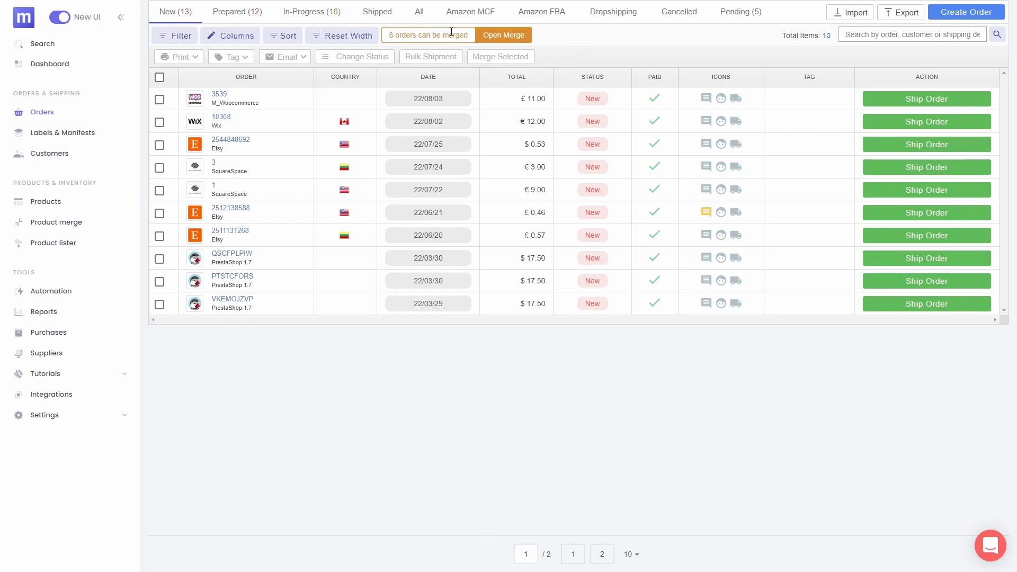
# Merge all three suggested groups of orders, and unmerge the combined Etsy order dated 22/07/25.
pyautogui.click(512, 36)
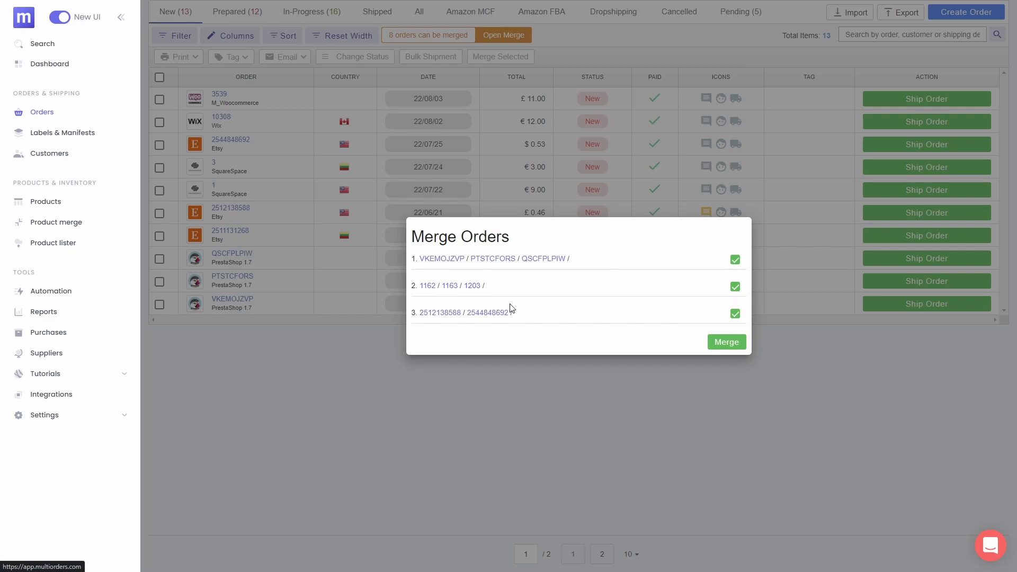
pyautogui.click(726, 344)
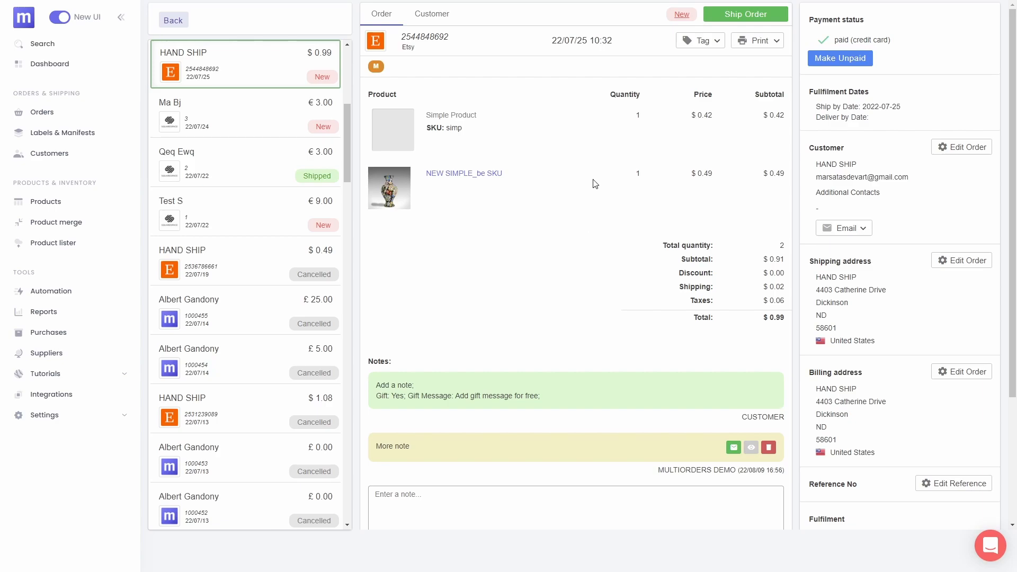
pyautogui.scroll(-3, 595, 183)
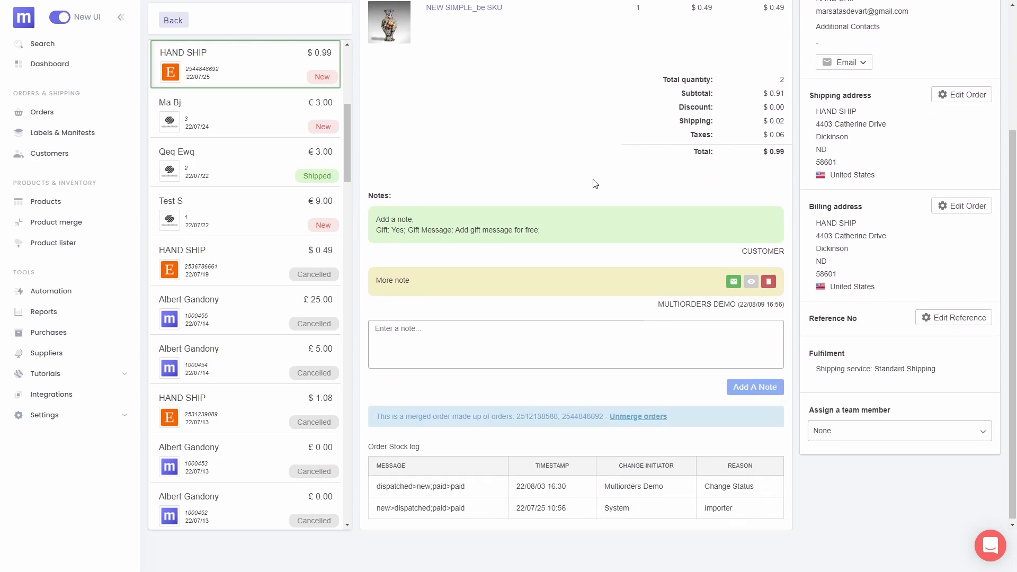
pyautogui.click(640, 415)
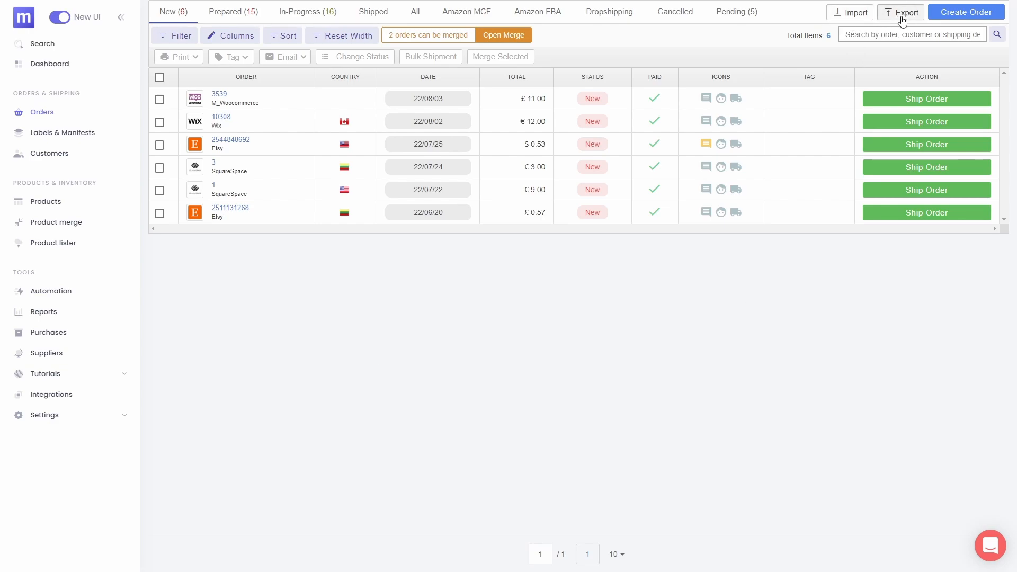
# Look over the order import options and the blank order creation form, leaving both without submitting anything.
pyautogui.click(851, 16)
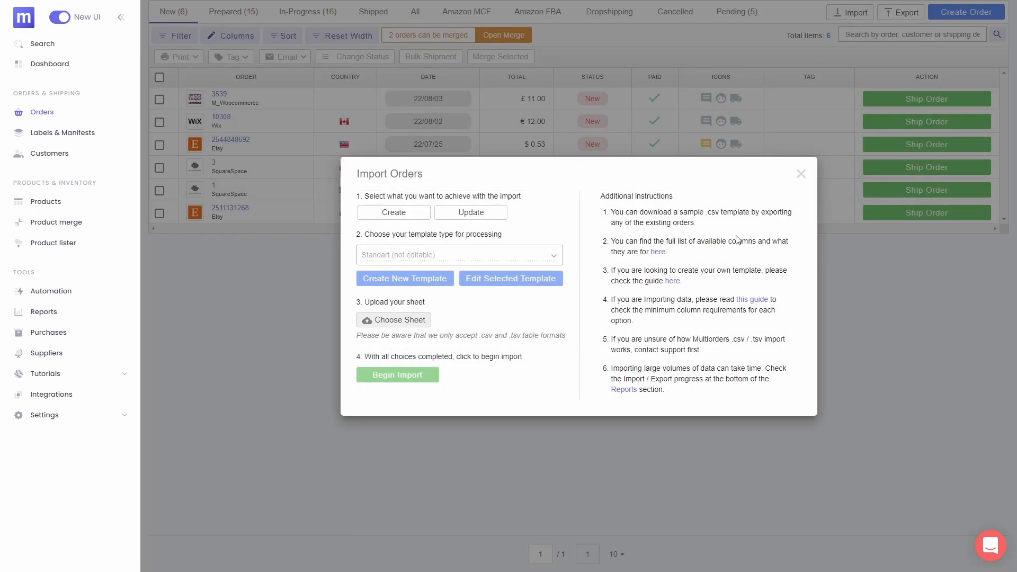
pyautogui.click(801, 175)
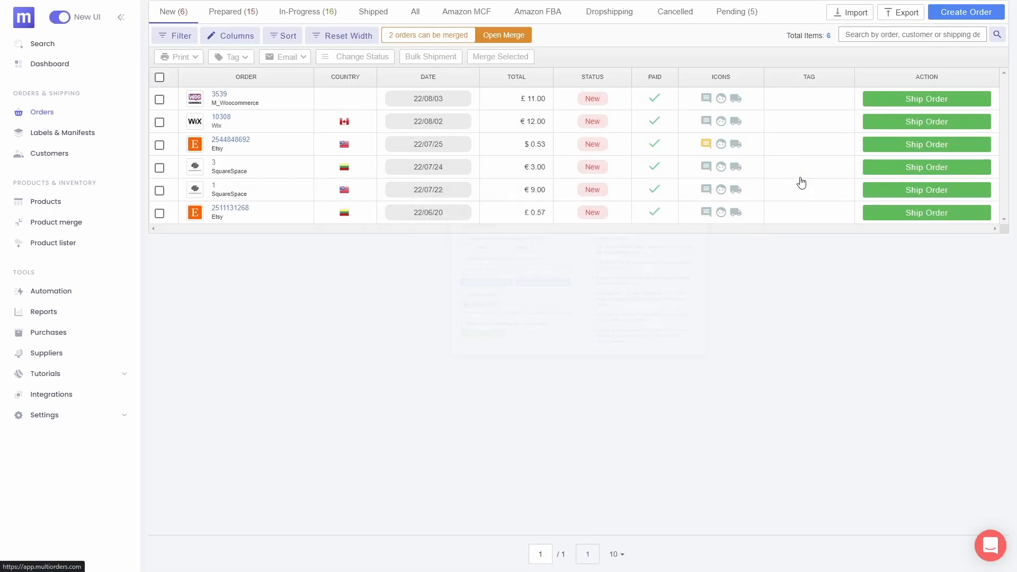
pyautogui.click(967, 19)
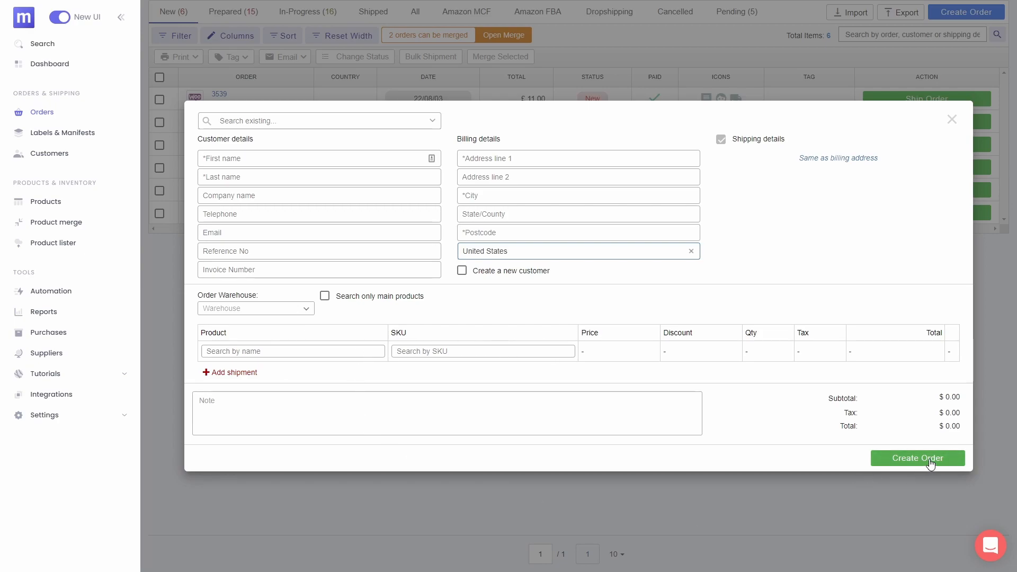
pyautogui.click(952, 119)
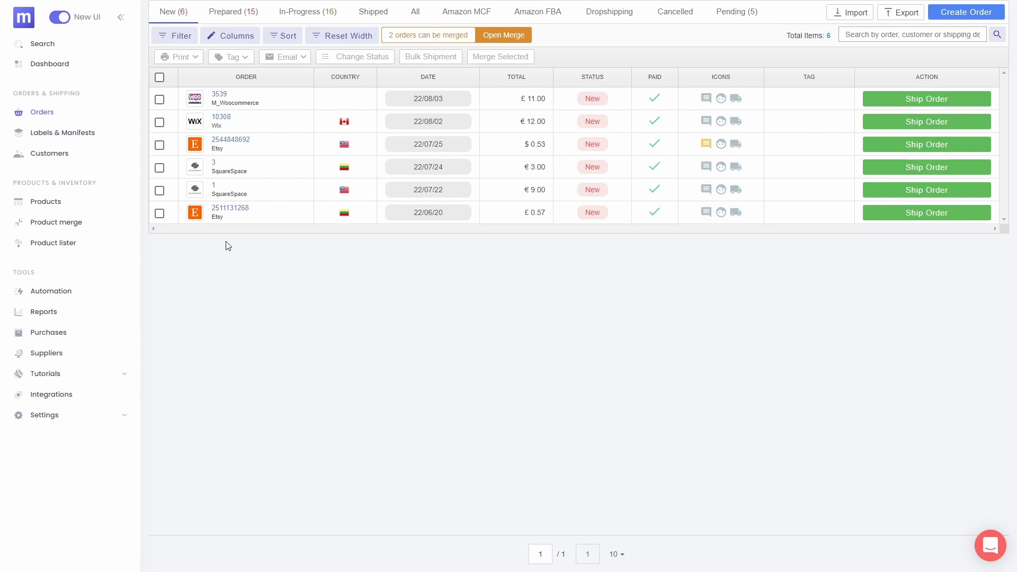
# Examine the document printing, emailing and tagging options for the new Etsy order dated 22/07/25, and clear the selection.
pyautogui.click(160, 145)
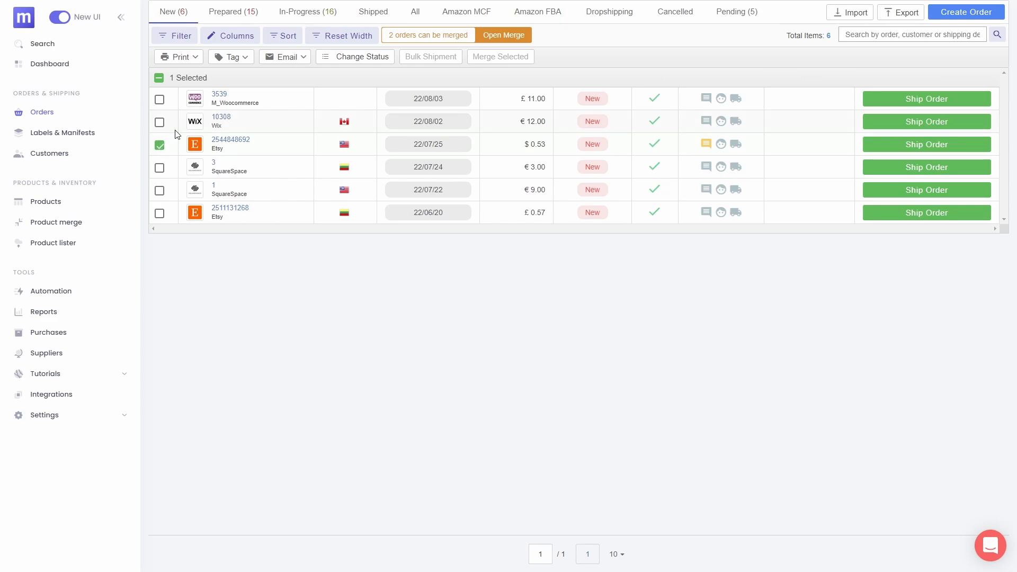
pyautogui.click(196, 58)
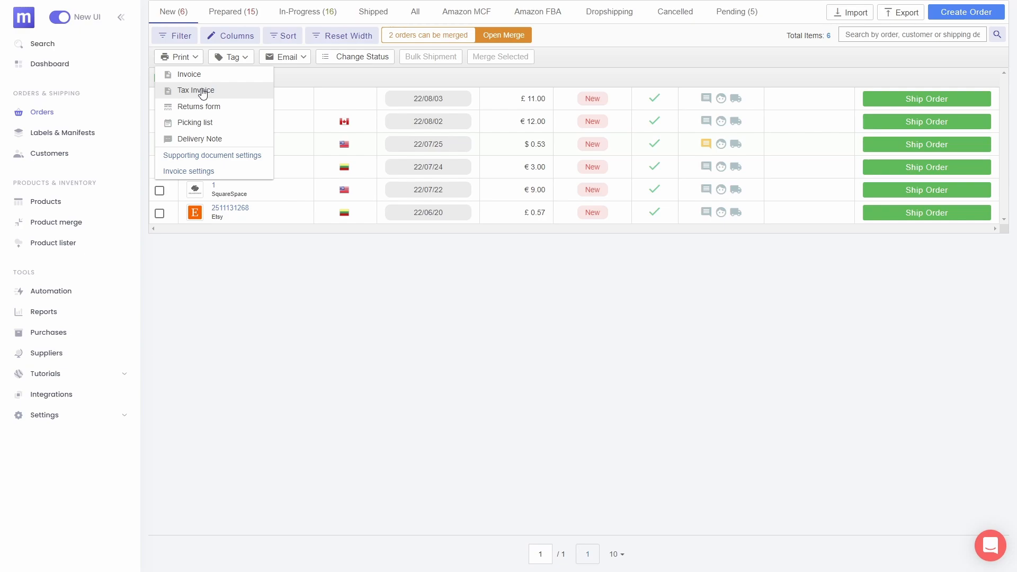
pyautogui.click(300, 58)
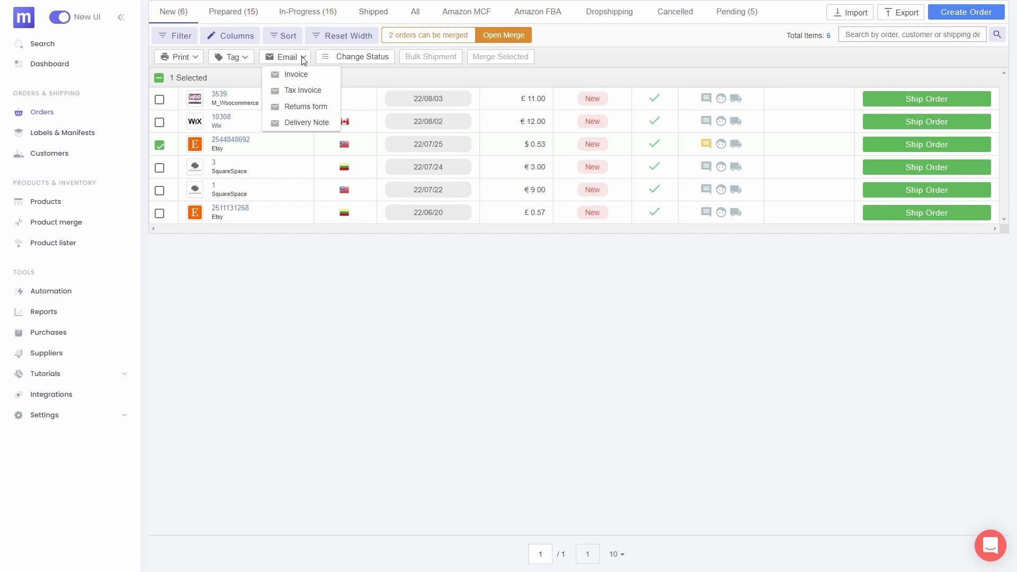
pyautogui.click(226, 77)
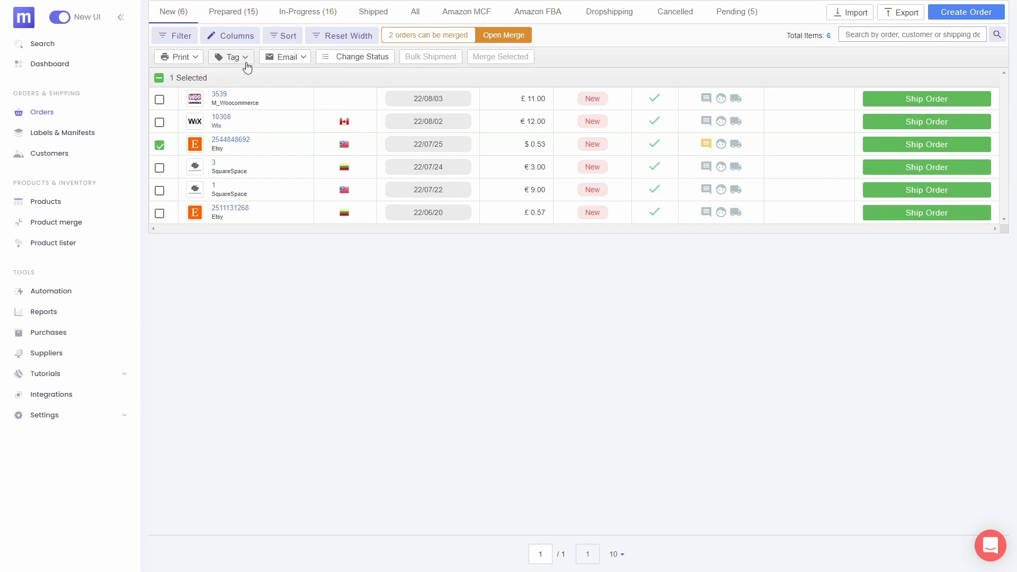
pyautogui.click(246, 63)
pyautogui.scroll(-3, 275, 108)
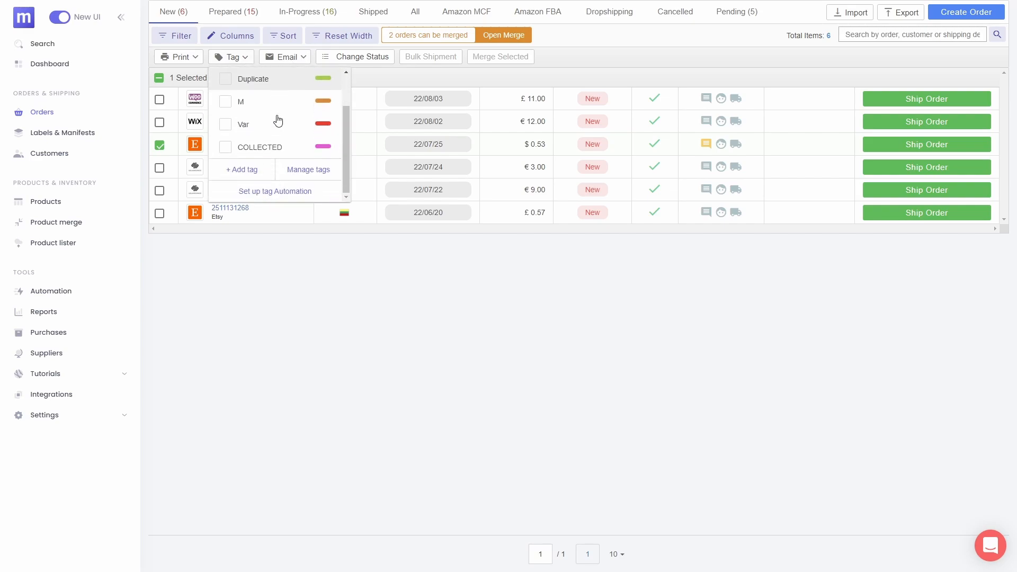
pyautogui.scroll(2, 280, 140)
pyautogui.scroll(-2, 283, 122)
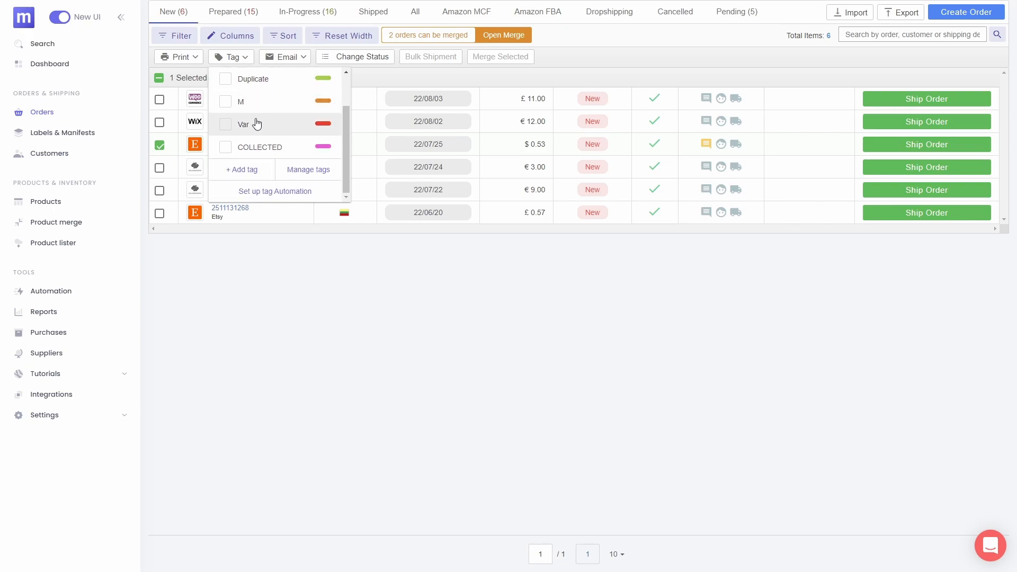
pyautogui.scroll(2, 270, 140)
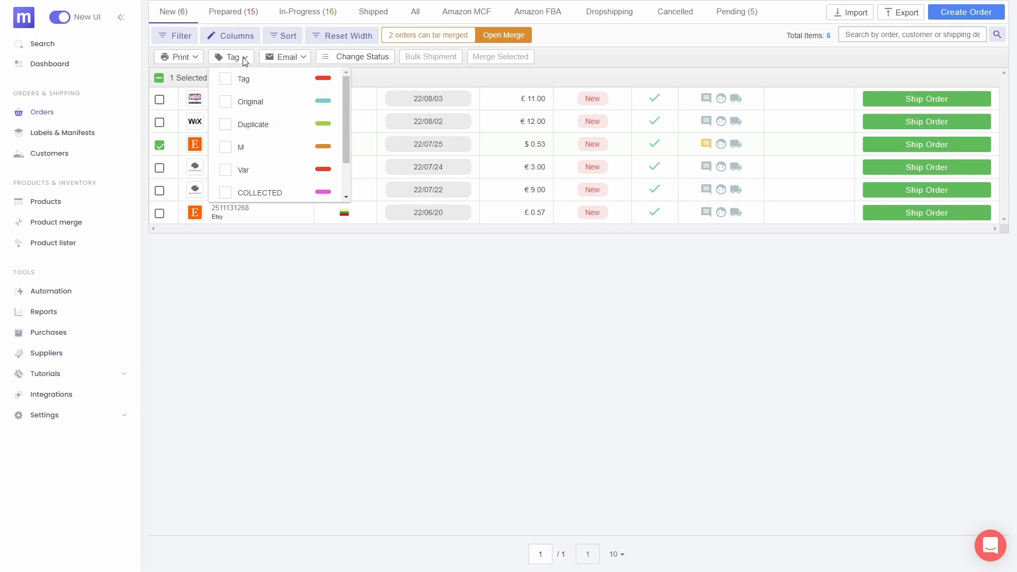
pyautogui.click(245, 60)
pyautogui.click(159, 79)
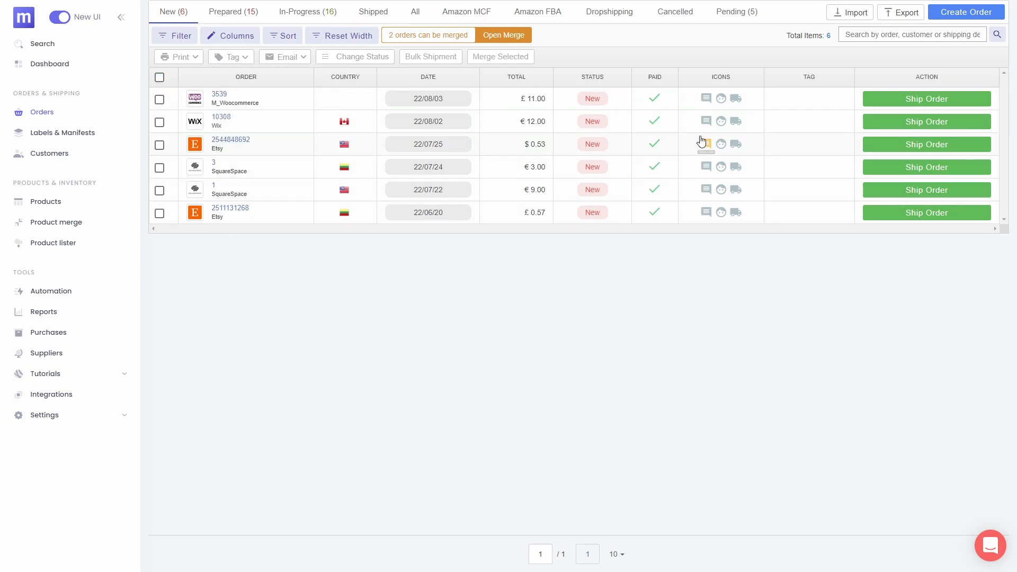
# Read the notes on the Etsy order dated 22/07/25, and view the team members available for assignment.
pyautogui.moveTo(707, 146)
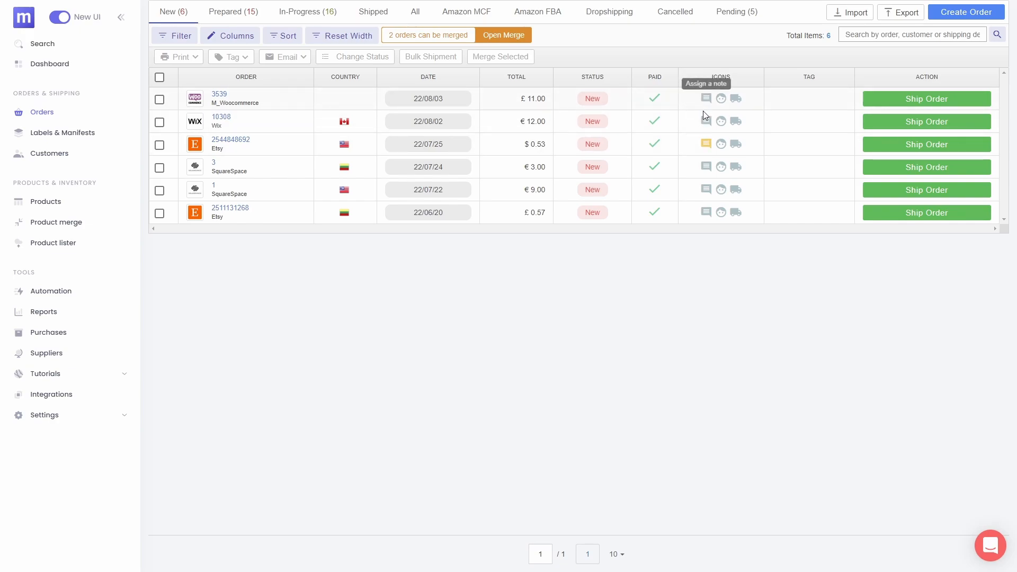
pyautogui.click(705, 143)
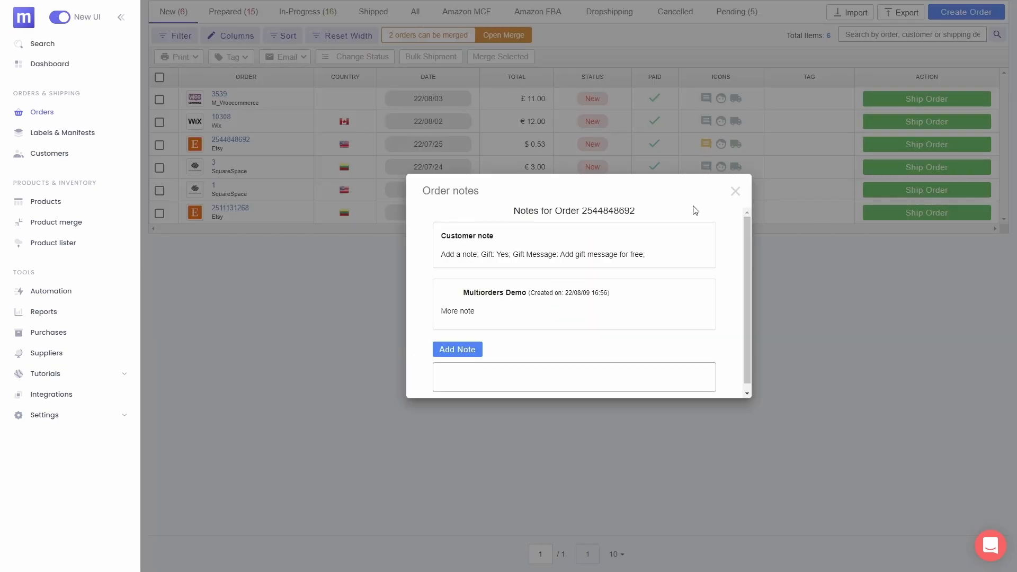
pyautogui.click(736, 192)
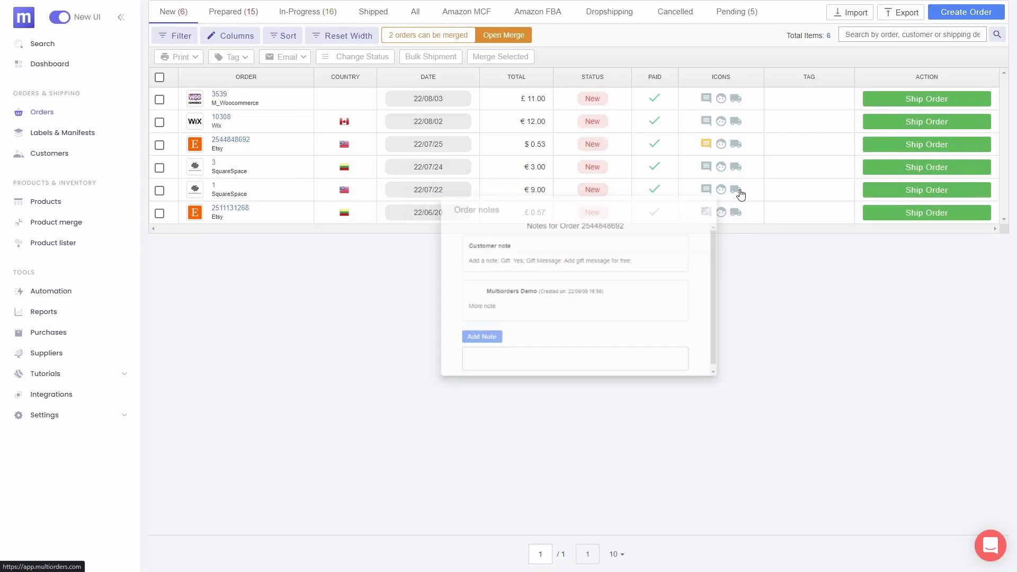
pyautogui.click(722, 145)
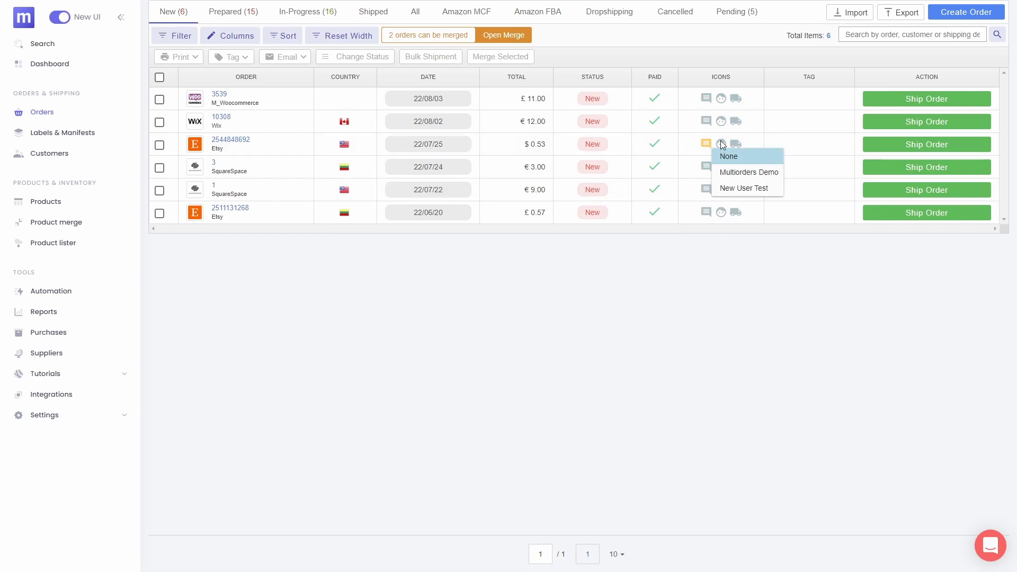
pyautogui.click(720, 142)
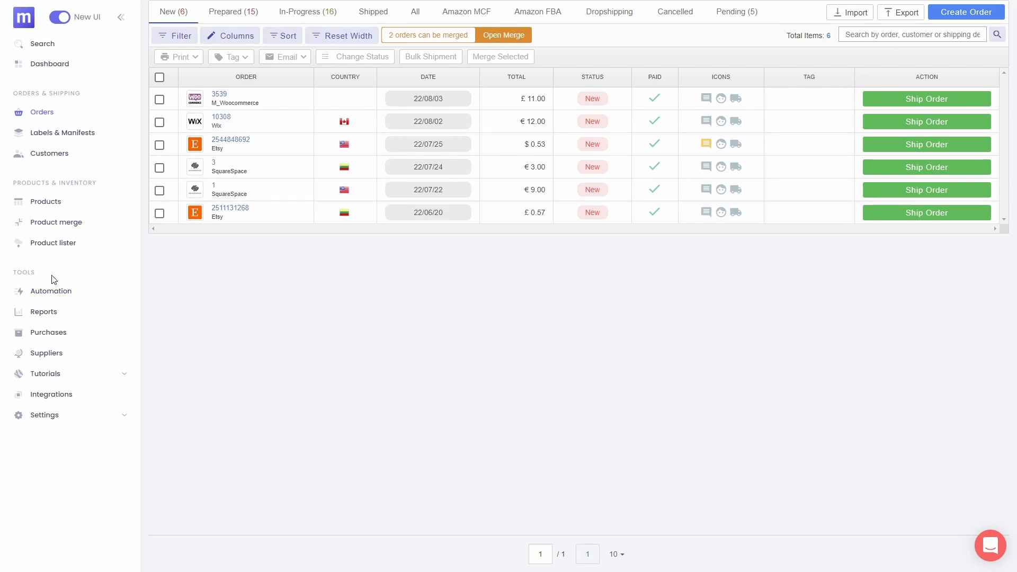
# Examine the reports page: its period setting, the report types from inventory to customers, and the import and export history.
pyautogui.click(47, 313)
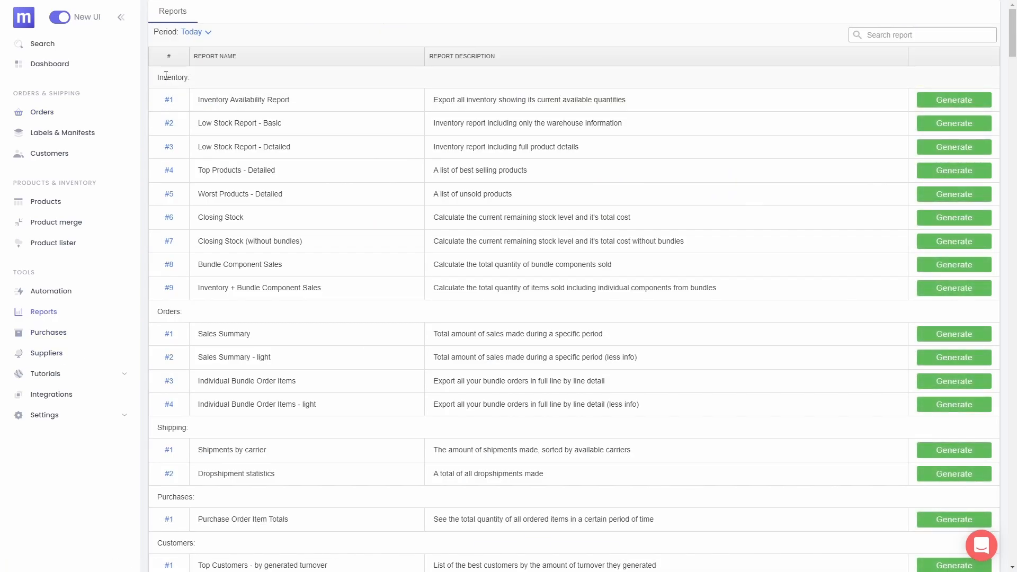
pyautogui.click(197, 32)
pyautogui.click(205, 31)
pyautogui.moveTo(159, 77); pyautogui.dragTo(329, 206)
pyautogui.scroll(-2, 269, 217)
pyautogui.scroll(-4, 269, 218)
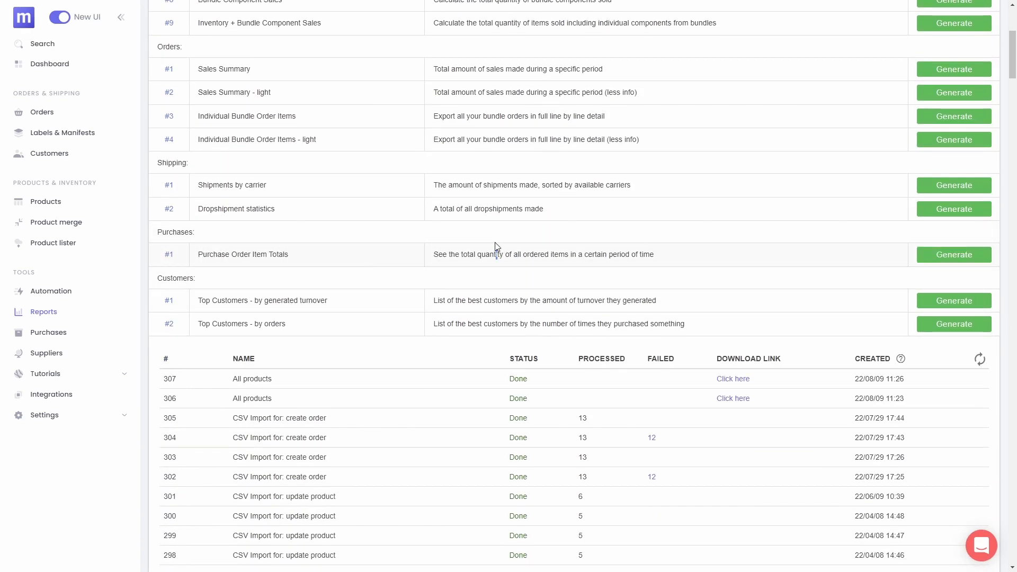
pyautogui.scroll(-3, 461, 138)
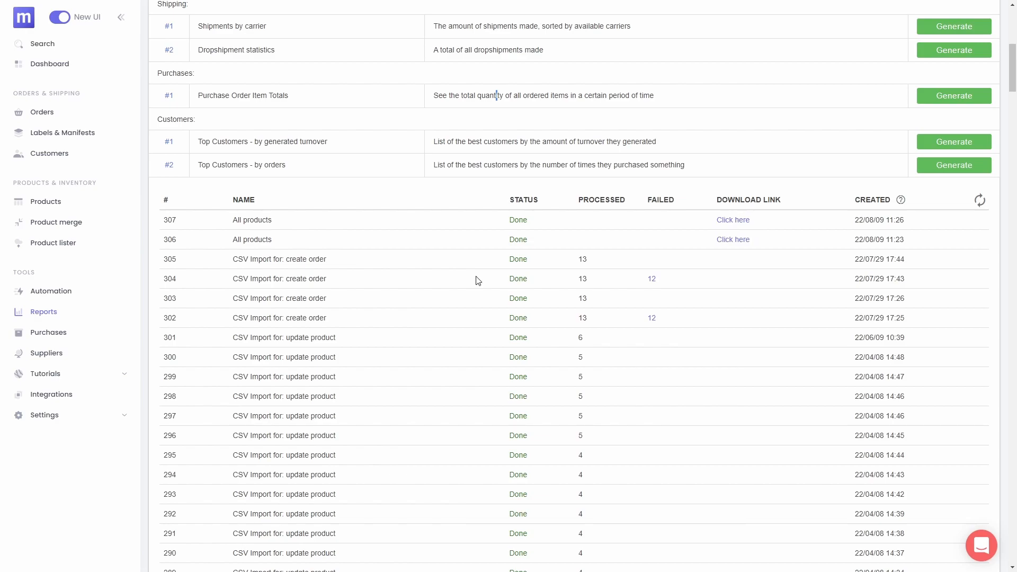
pyautogui.scroll(-2, 398, 236)
pyautogui.scroll(2, 397, 236)
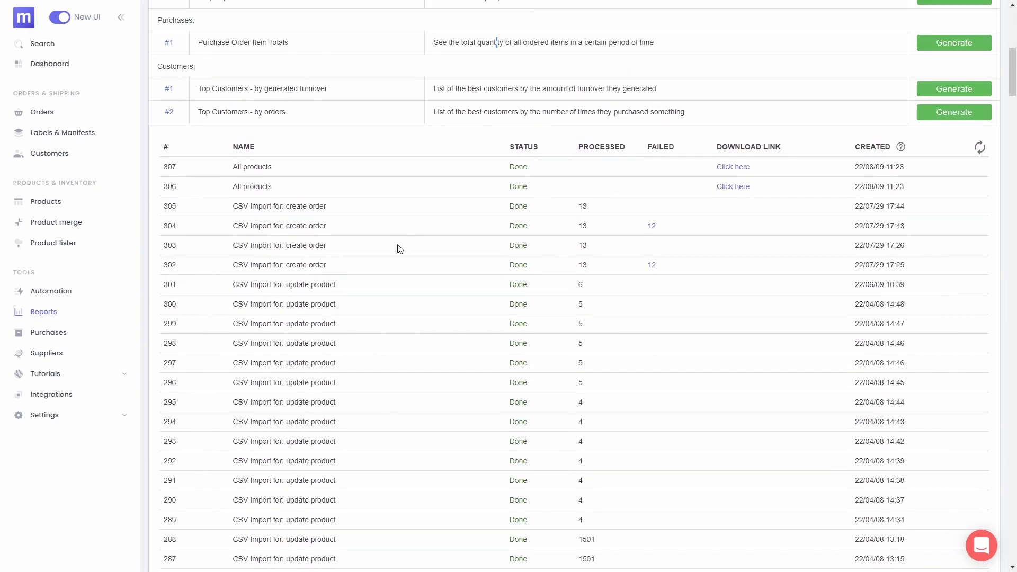
# Review the failed items of the order import created 22/07/29 17:43, and look over the full list of available reports.
pyautogui.doubleClick(511, 279)
pyautogui.moveTo(585, 289); pyautogui.dragTo(726, 290)
pyautogui.click(699, 285)
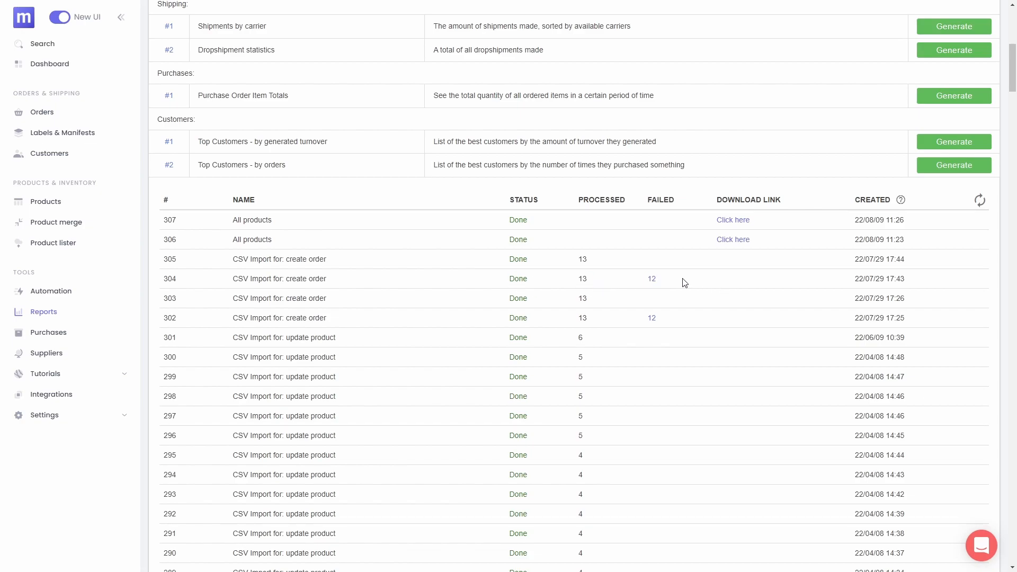
pyautogui.click(651, 279)
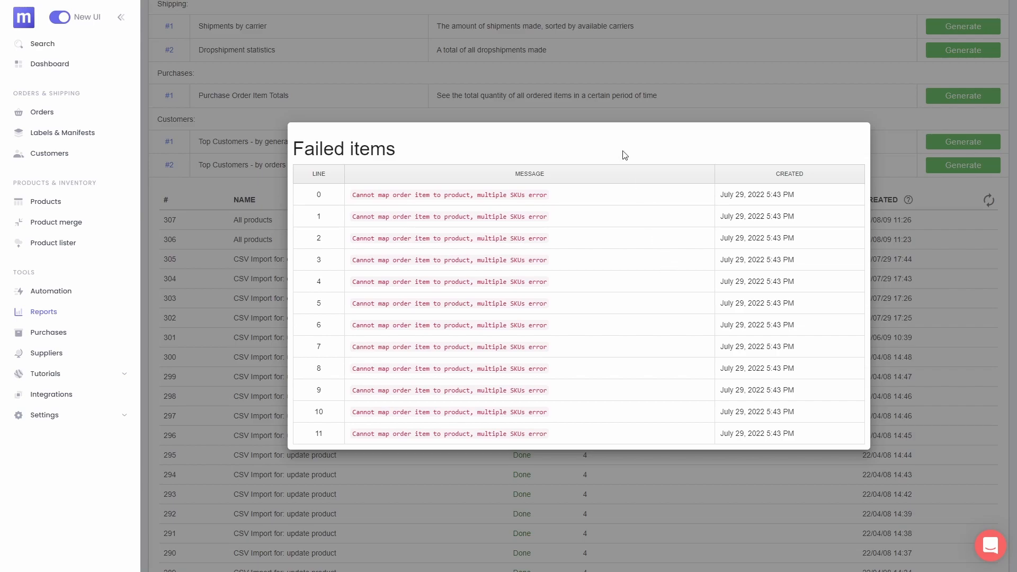
pyautogui.click(651, 84)
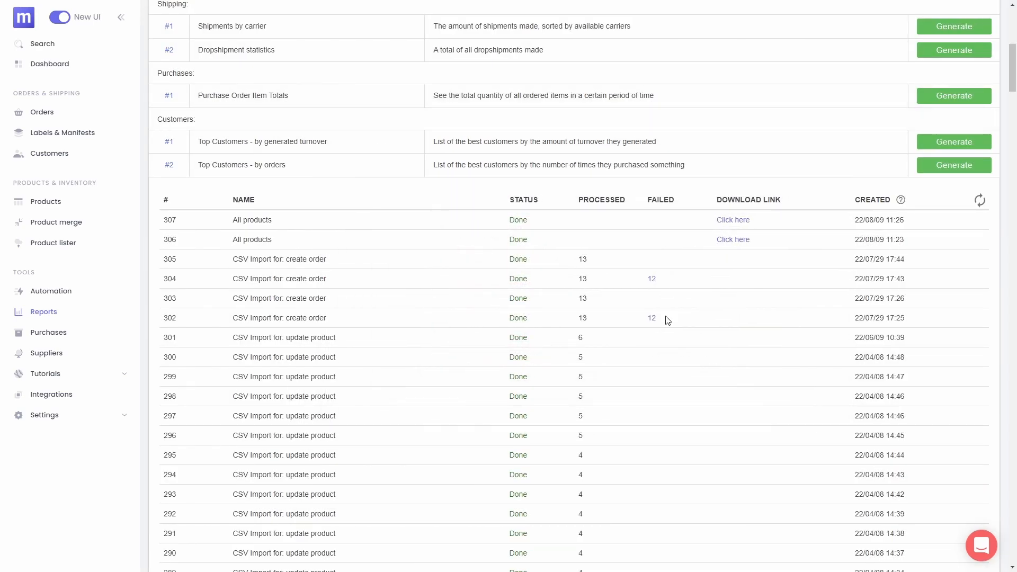
pyautogui.scroll(8, 478, 163)
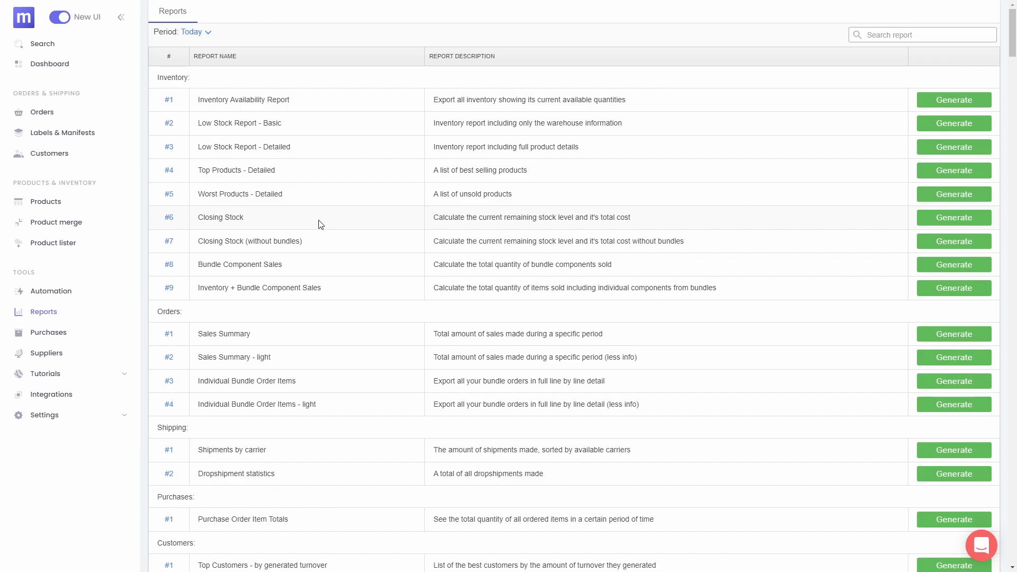
pyautogui.scroll(-1, 364, 215)
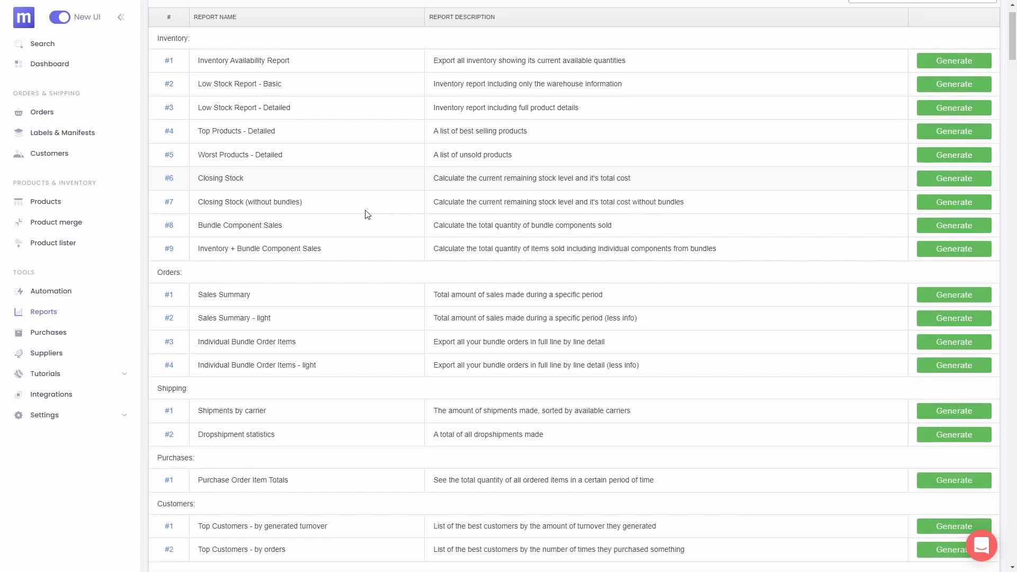
pyautogui.scroll(-3, 365, 313)
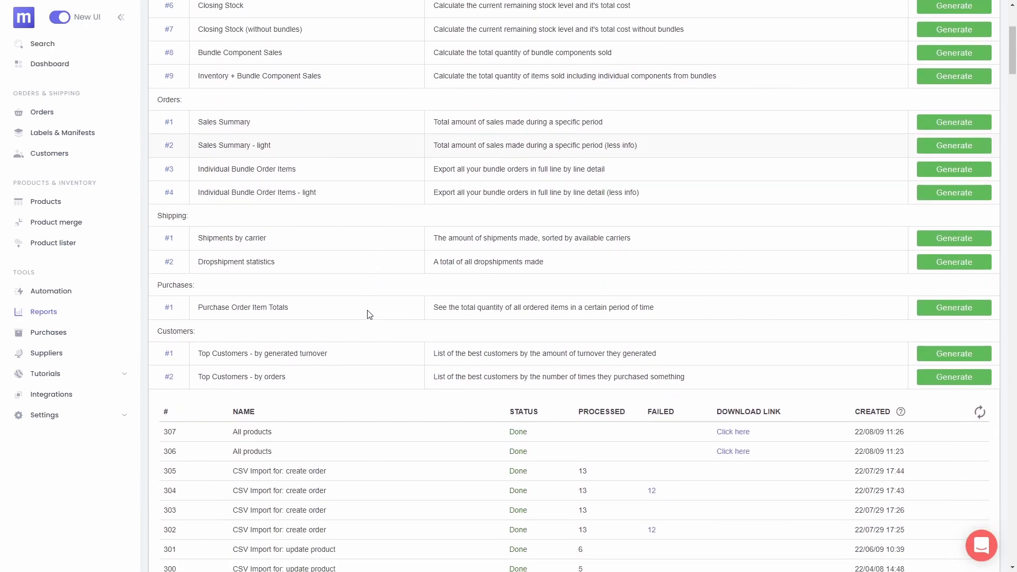
pyautogui.scroll(4, 369, 314)
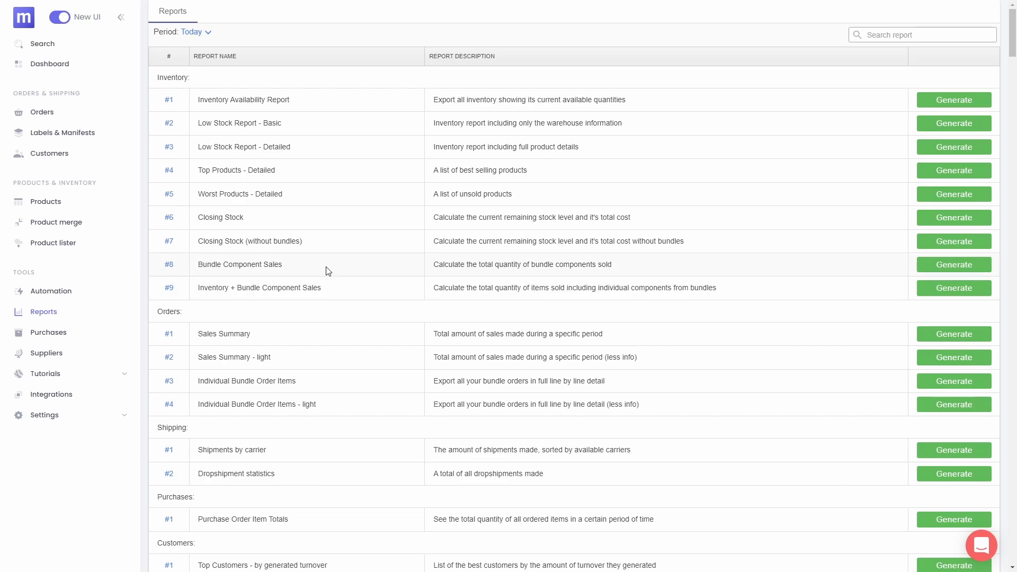
# View the suppliers list and the blank supplier creation form, leaving it without saving.
pyautogui.click(48, 352)
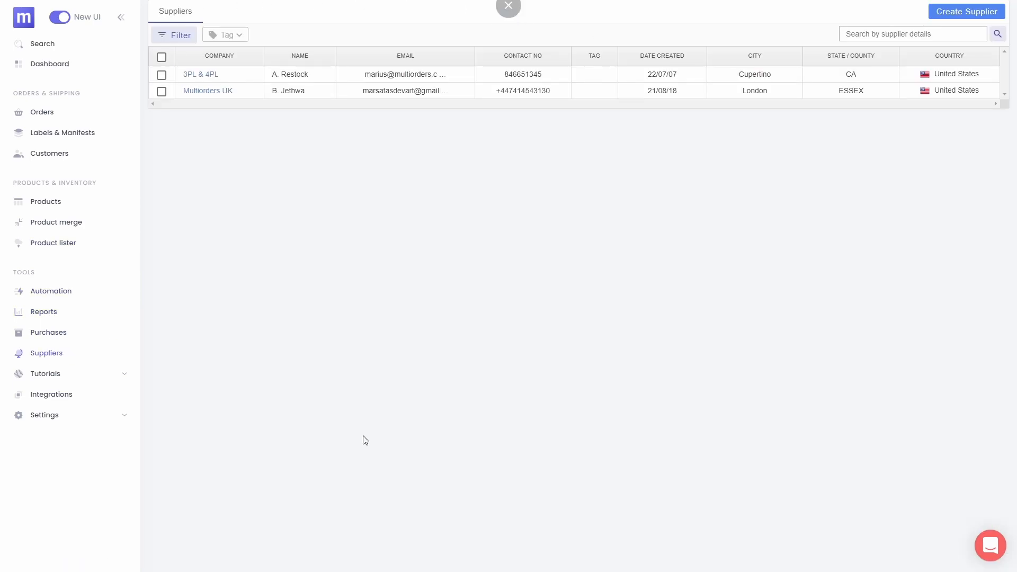
pyautogui.click(946, 11)
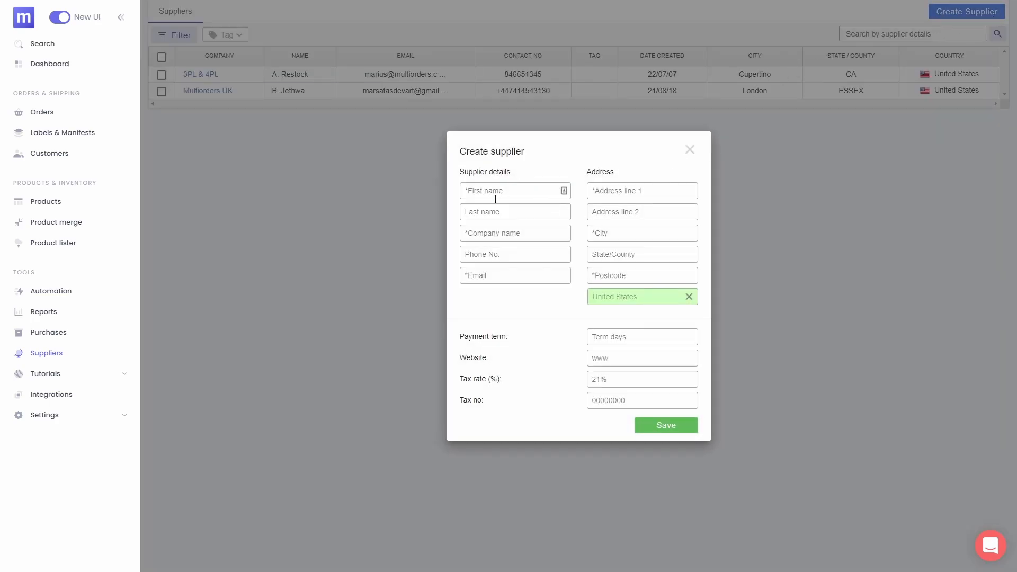
pyautogui.click(689, 151)
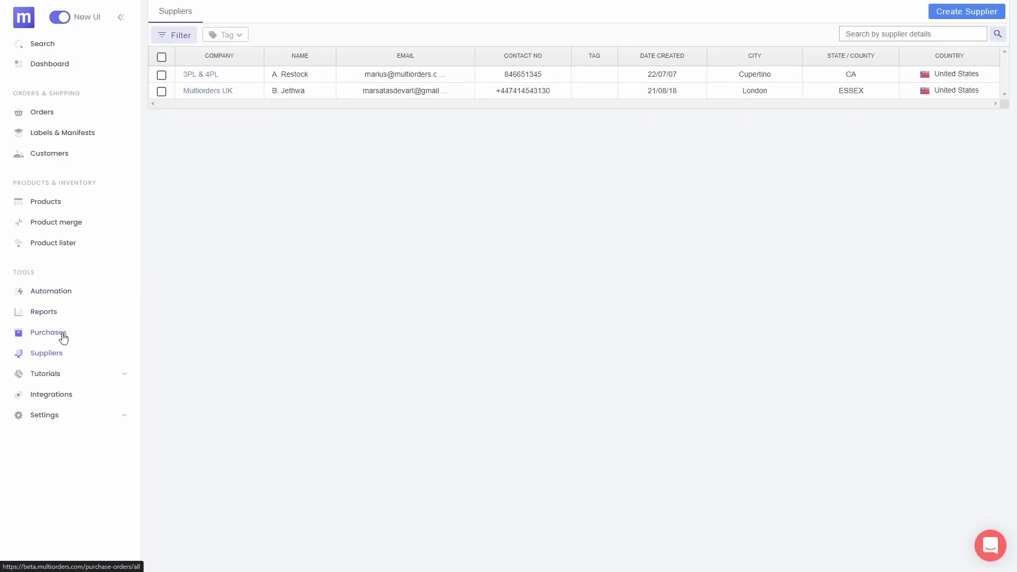
# Assign Multiorders UK as the supplier of the product VAR PROD - CHANGE Pink.
pyautogui.click(50, 202)
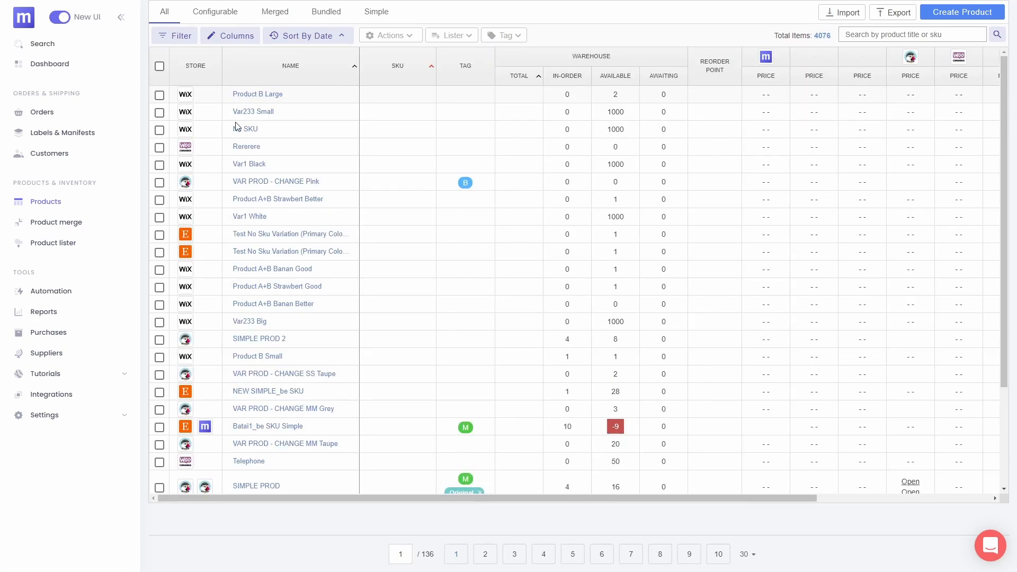
pyautogui.click(239, 120)
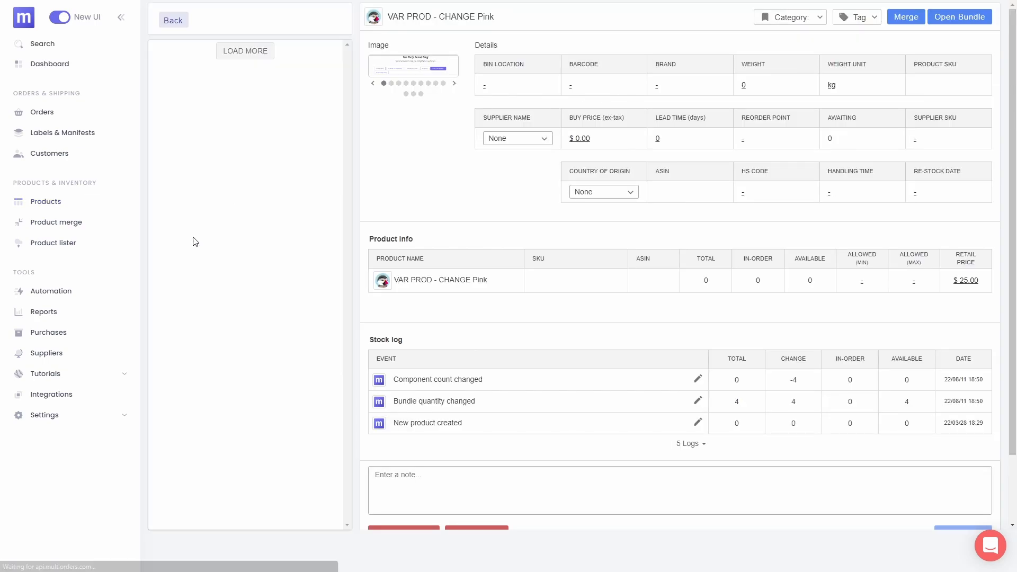
pyautogui.click(537, 141)
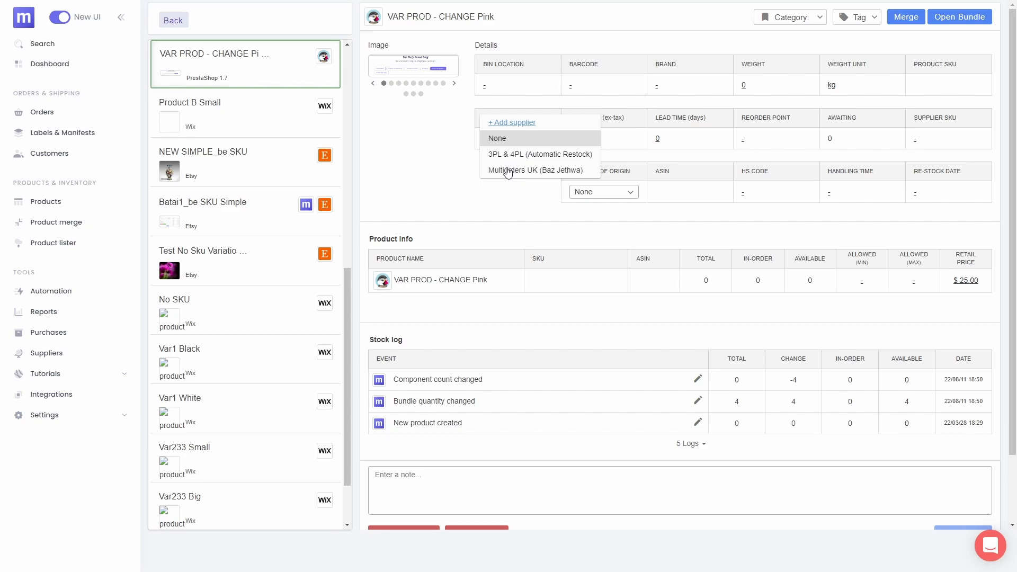
pyautogui.click(506, 170)
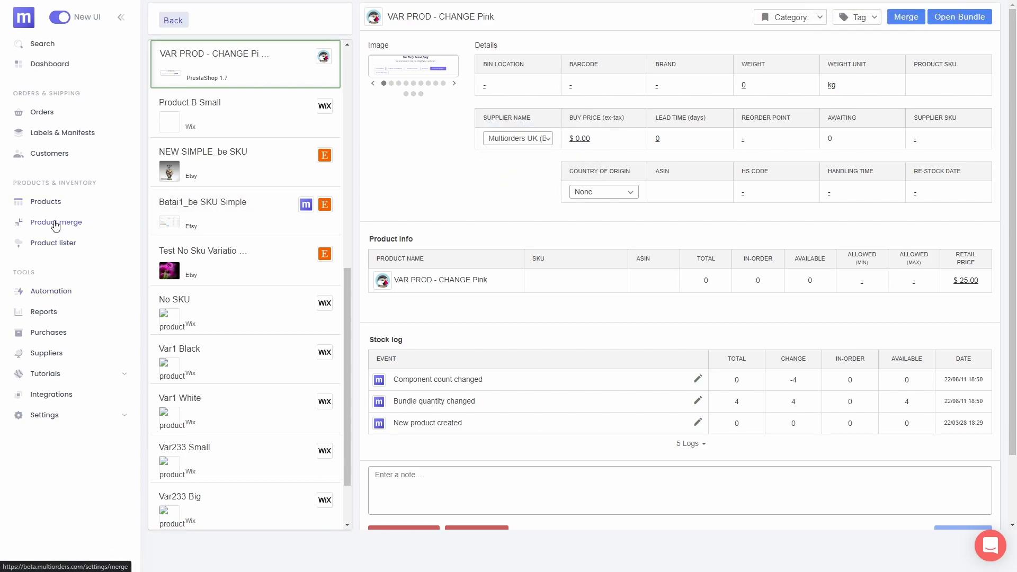
# Create and raise a purchase order to supplier Multiorders UK for one unit of Product C 1.
pyautogui.click(49, 334)
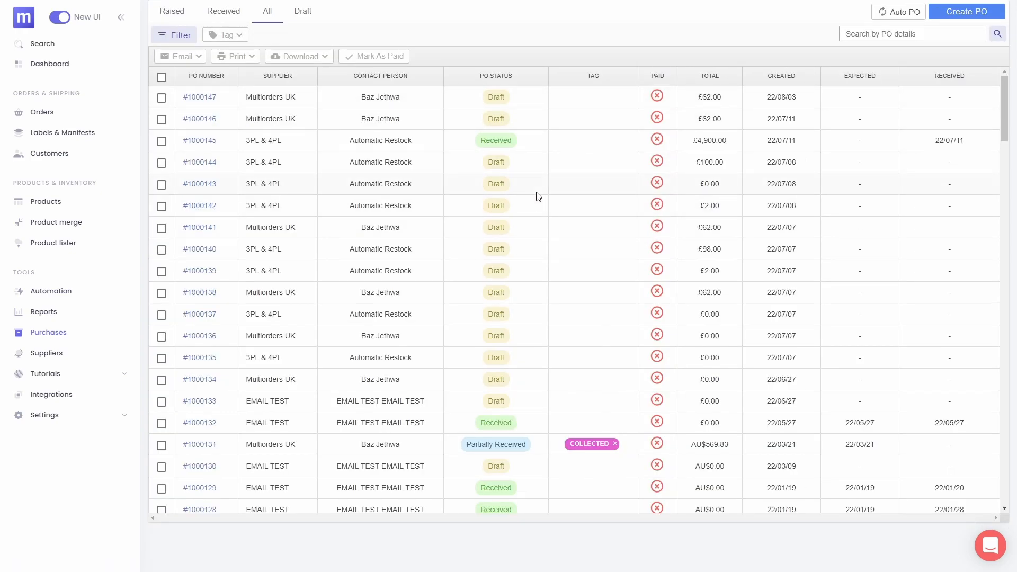
pyautogui.click(964, 12)
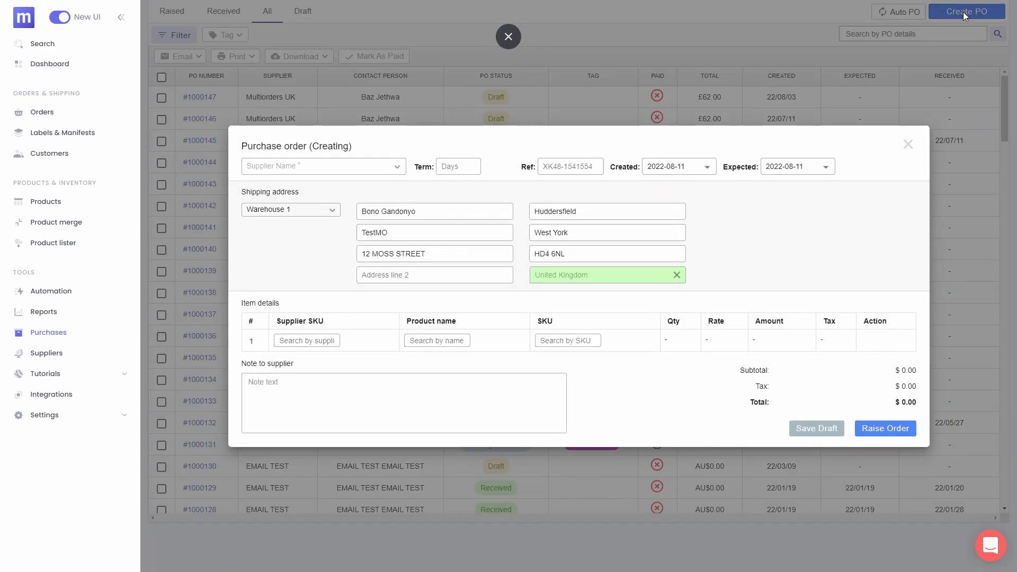
pyautogui.click(320, 167)
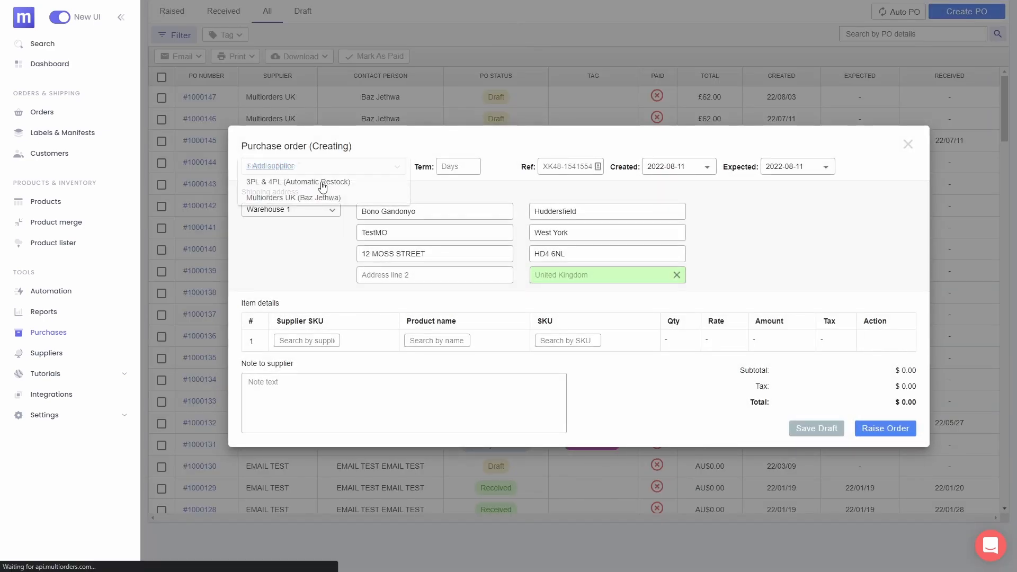
pyautogui.click(291, 196)
pyautogui.click(437, 340)
pyautogui.click(440, 368)
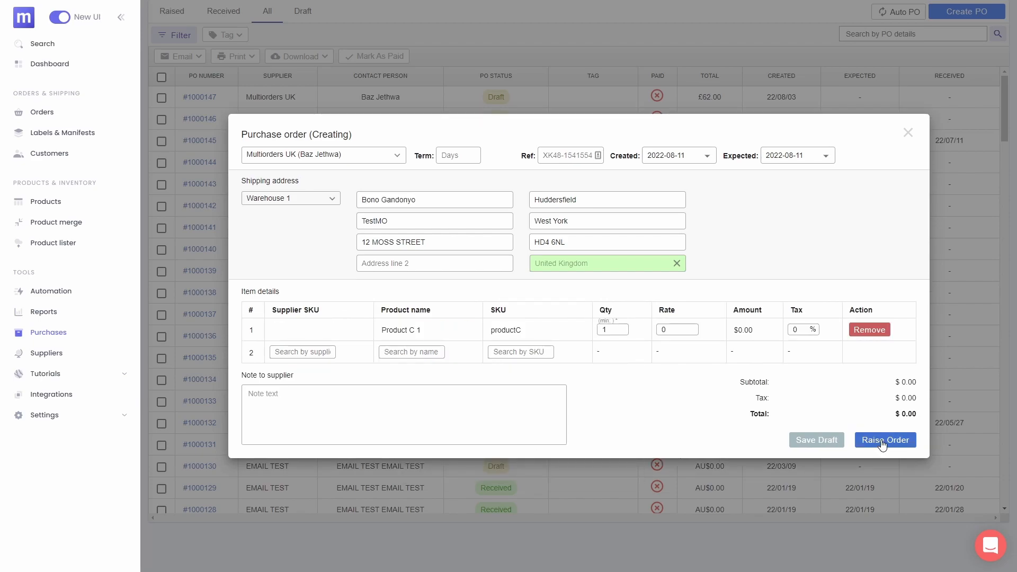
pyautogui.click(885, 428)
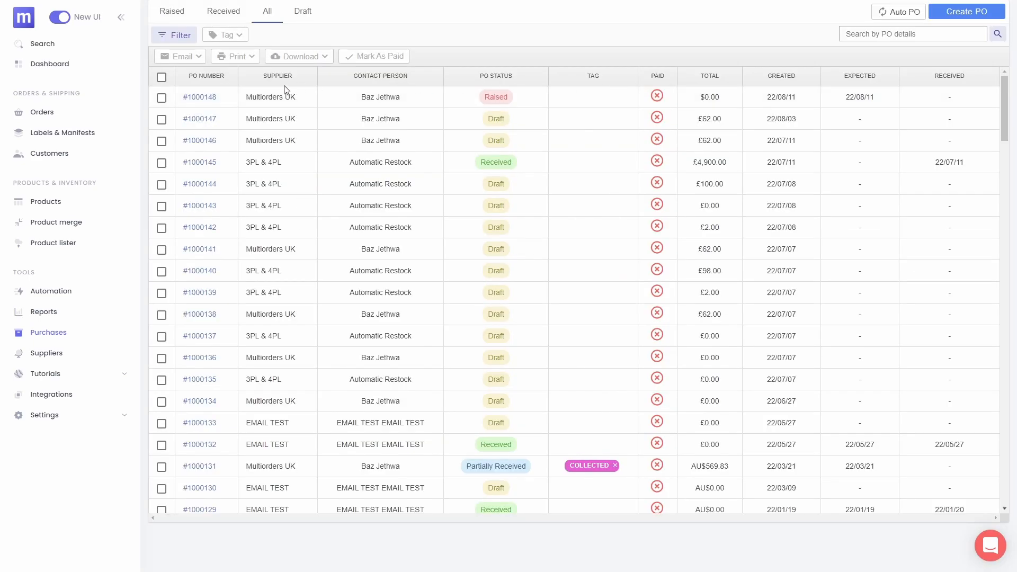
# Receive all items on the raised Multiorders UK purchase order dated 22/08/11.
pyautogui.click(206, 99)
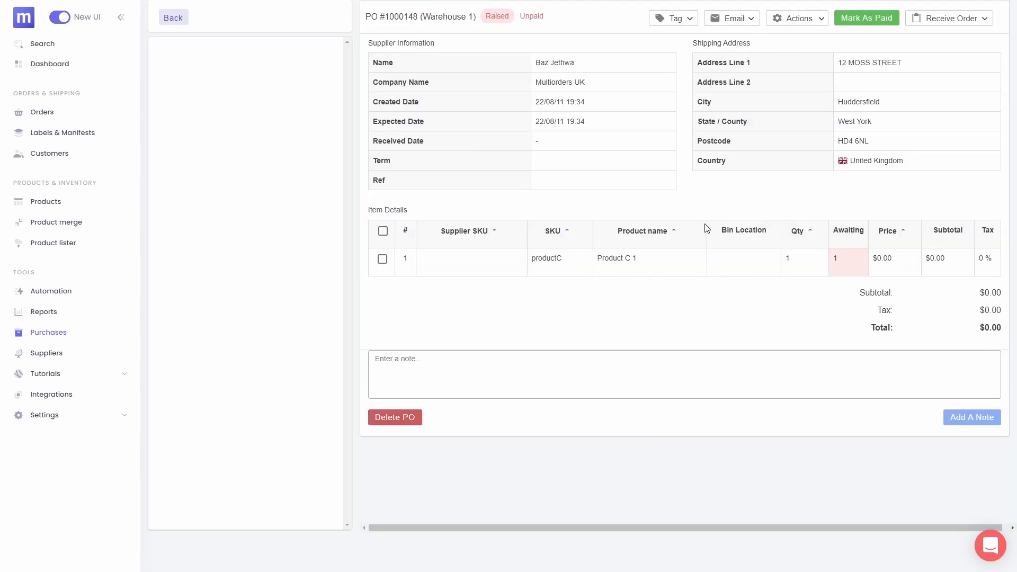
pyautogui.click(948, 18)
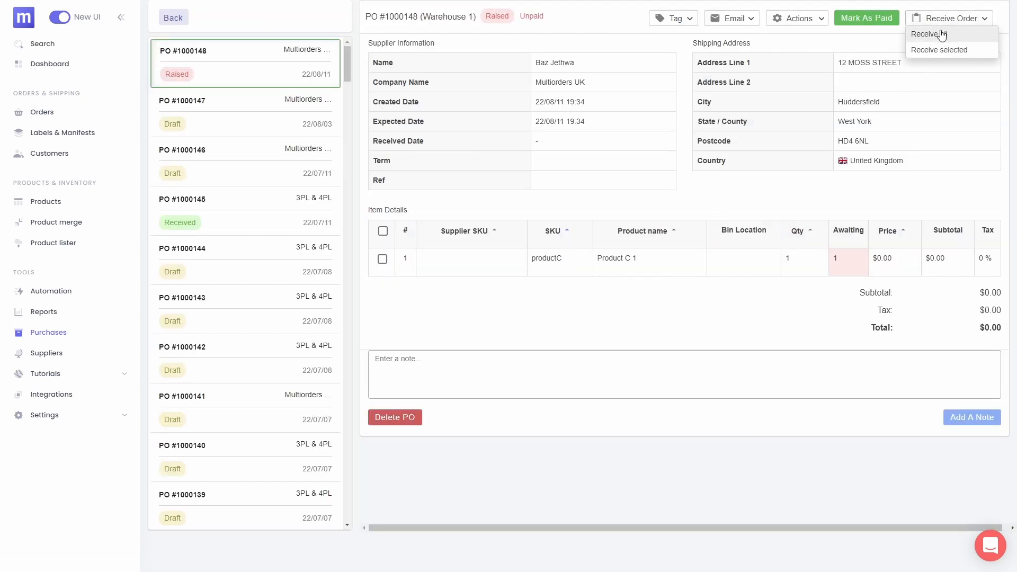
pyautogui.click(941, 33)
pyautogui.click(766, 337)
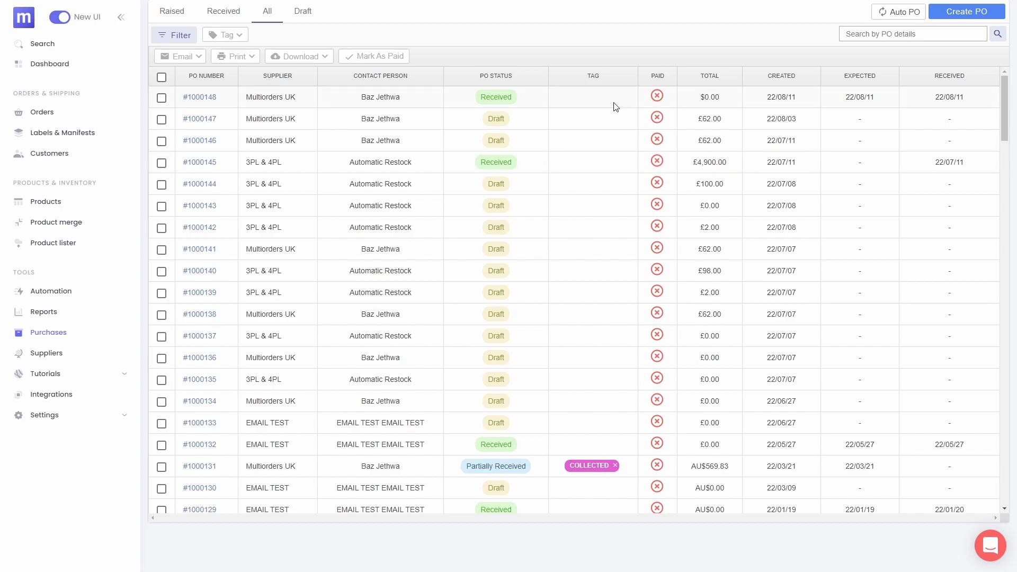
# View the automatic purchase order options, and apply the red tag named Tag to the two newest purchase orders.
pyautogui.click(904, 17)
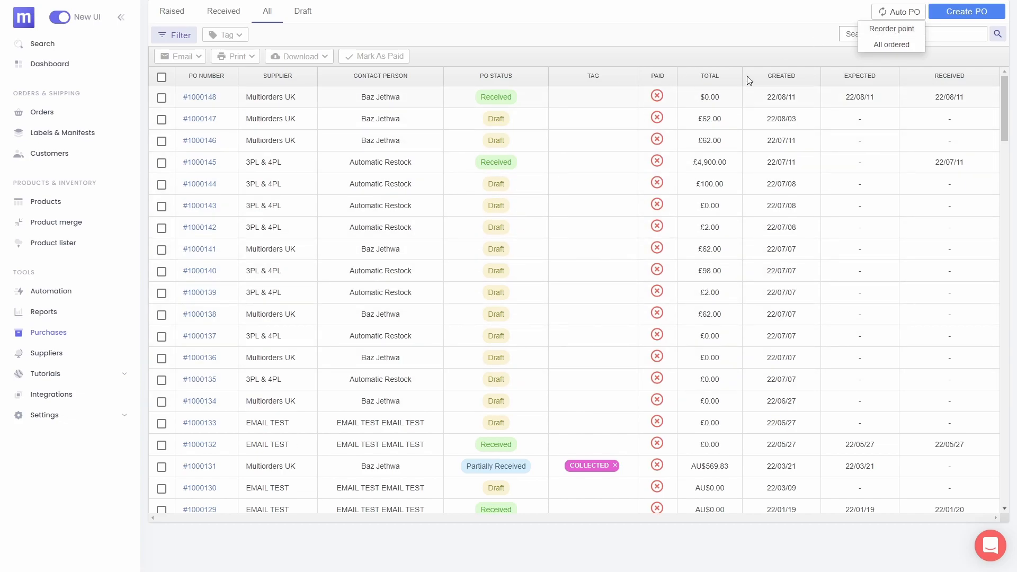
pyautogui.moveTo(893, 43)
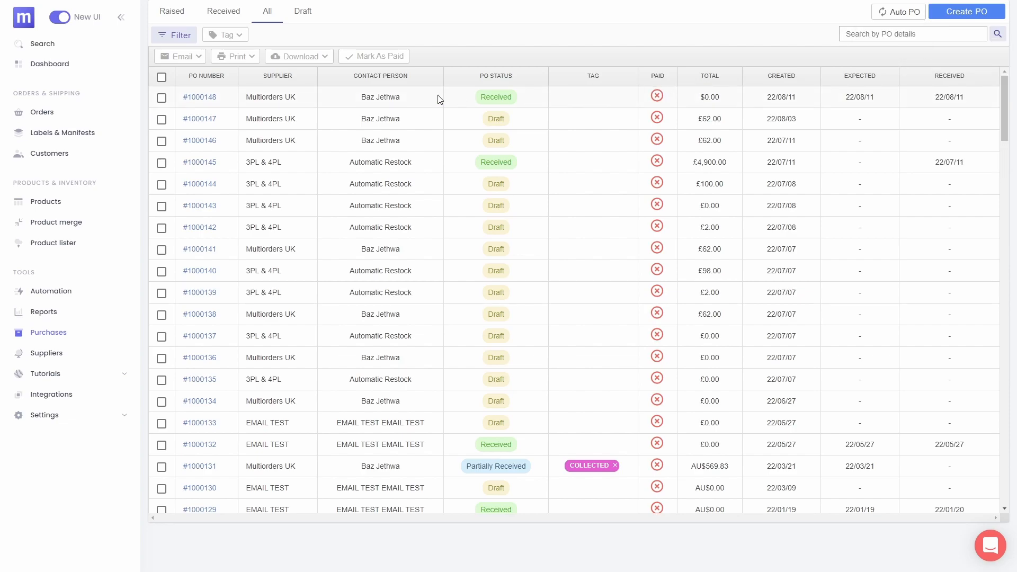
pyautogui.click(162, 97)
pyautogui.click(162, 119)
pyautogui.moveTo(180, 65)
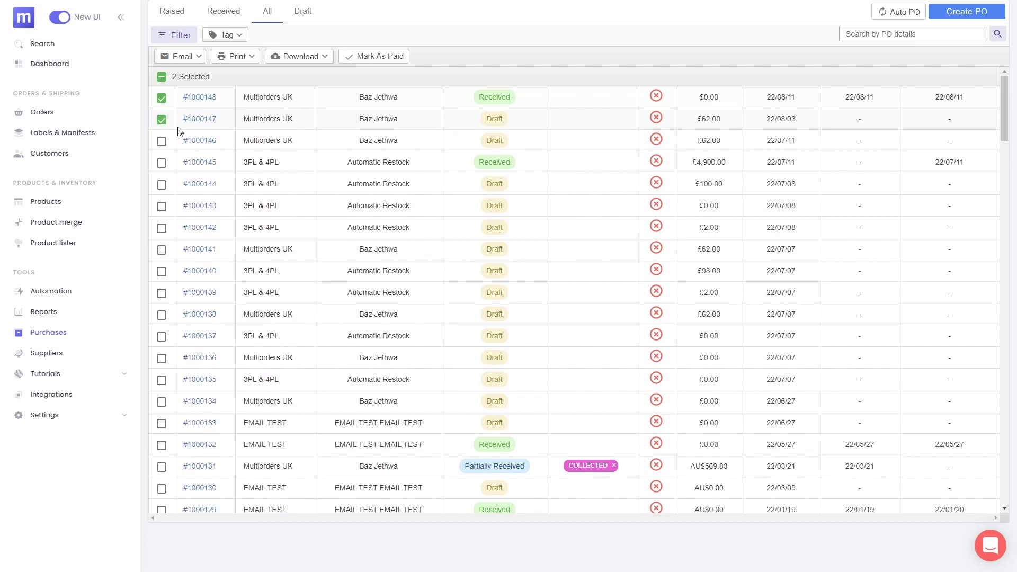
pyautogui.moveTo(228, 37)
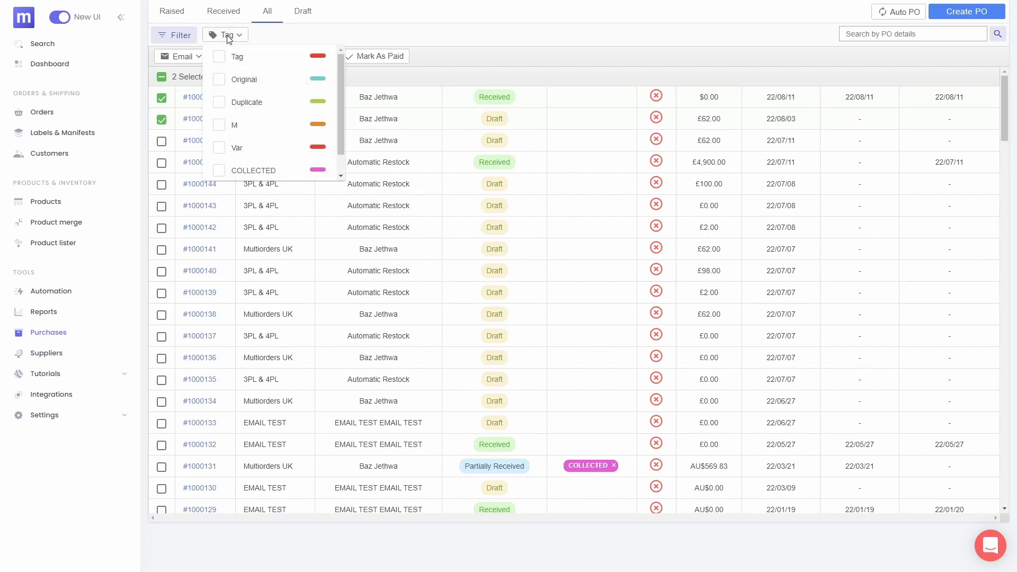
pyautogui.click(243, 63)
# View the filter types available for purchase orders, without adding a filter.
pyautogui.click(168, 35)
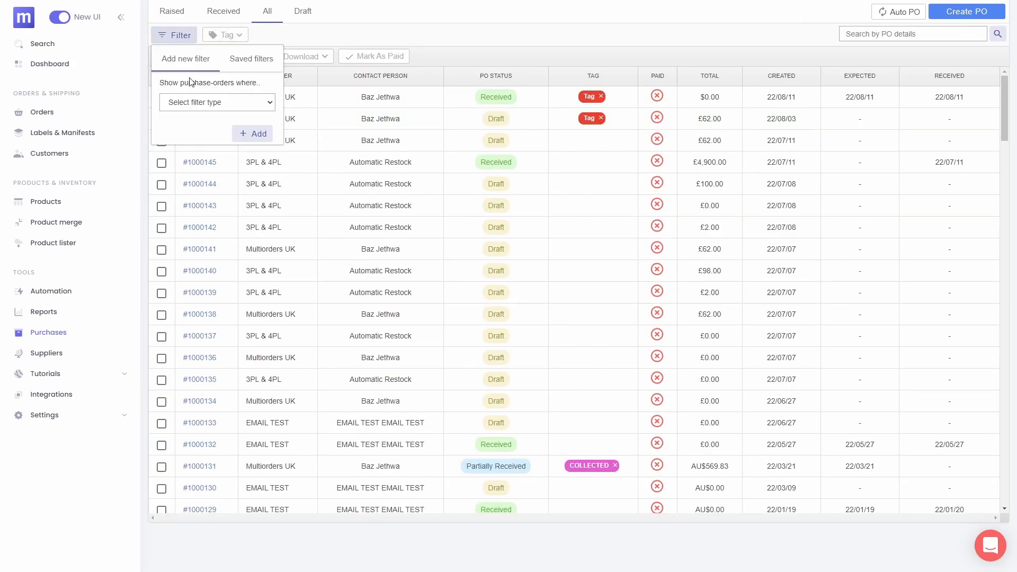
pyautogui.click(197, 102)
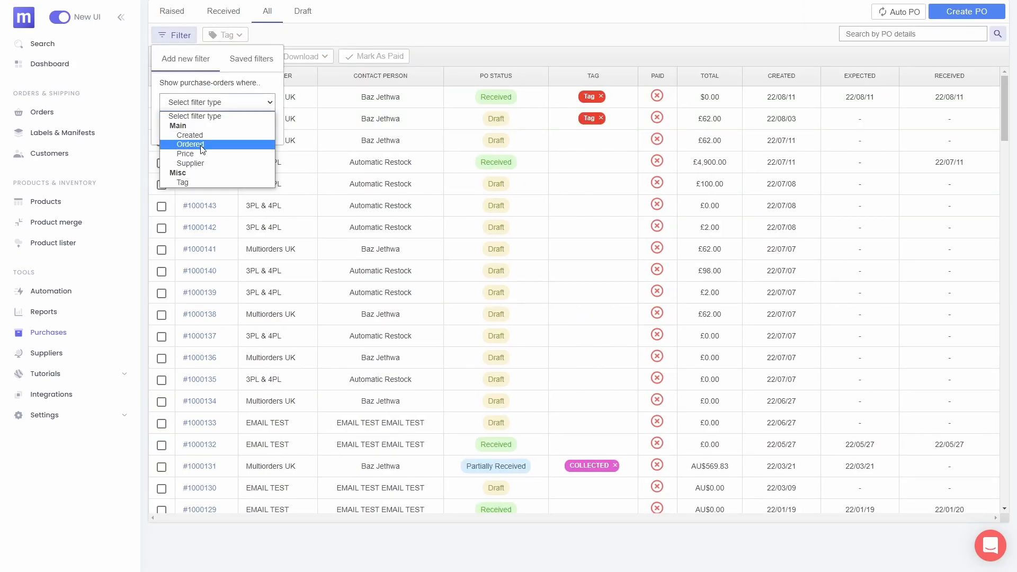
pyautogui.click(174, 40)
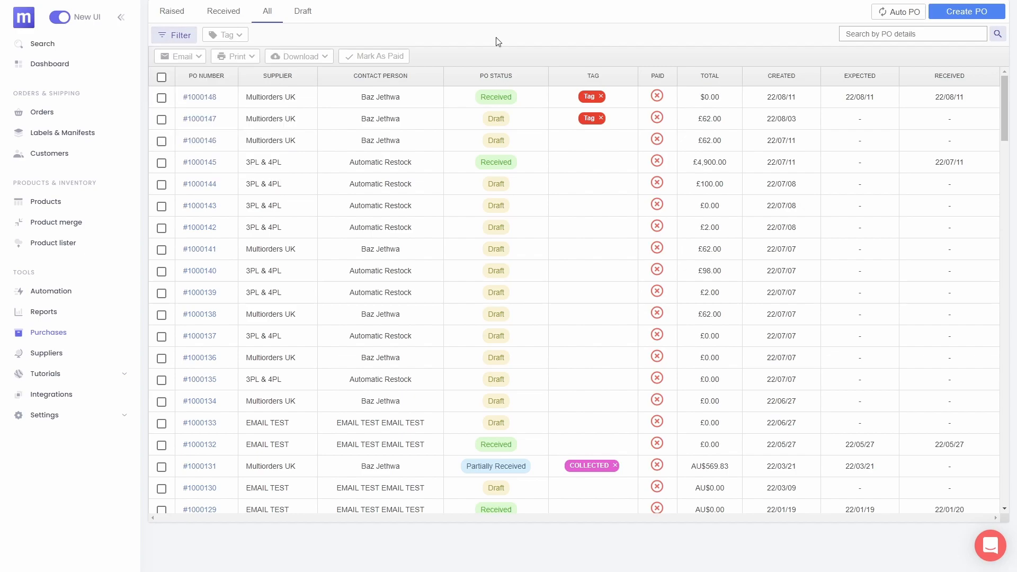
# Examine the account settings: profile, company information, assistance and additional user profiles.
pyautogui.click(75, 419)
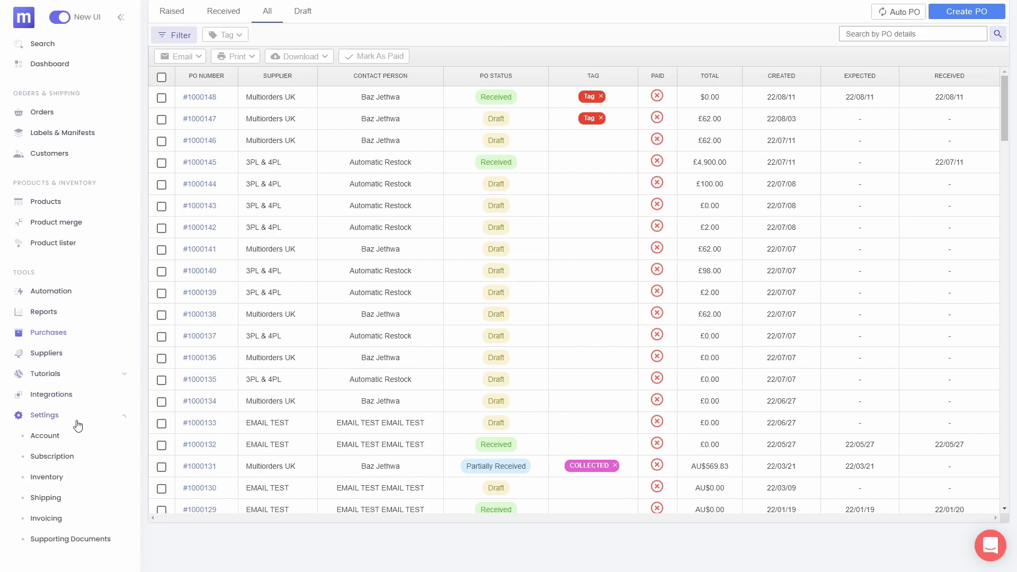
pyautogui.scroll(-2, 71, 435)
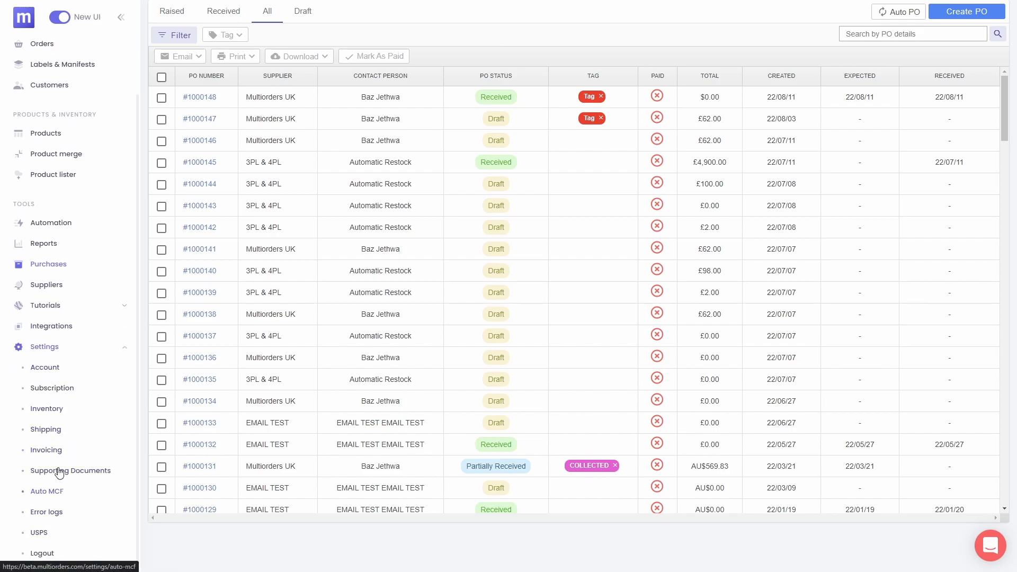
pyautogui.click(53, 372)
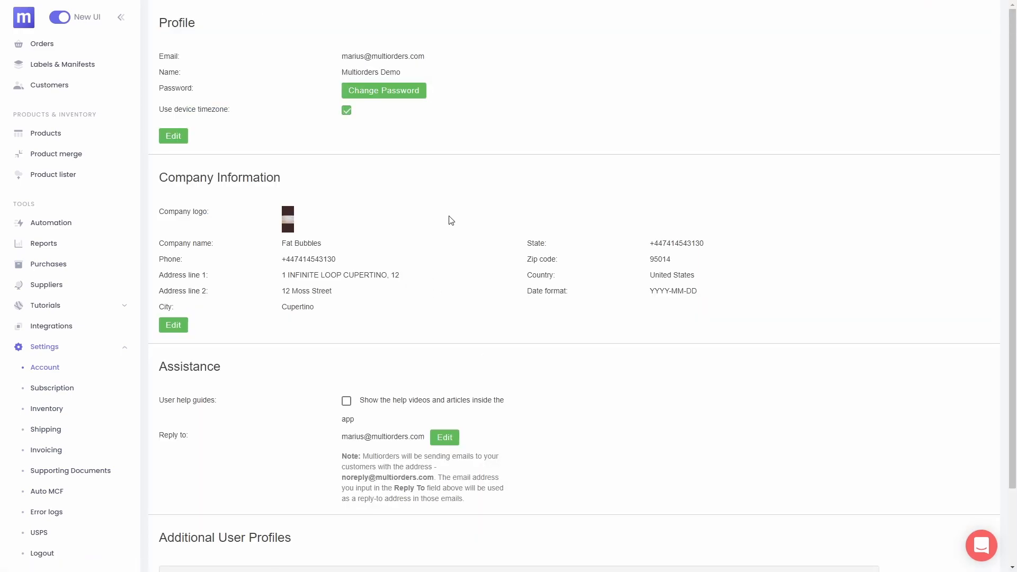
pyautogui.scroll(-2, 458, 210)
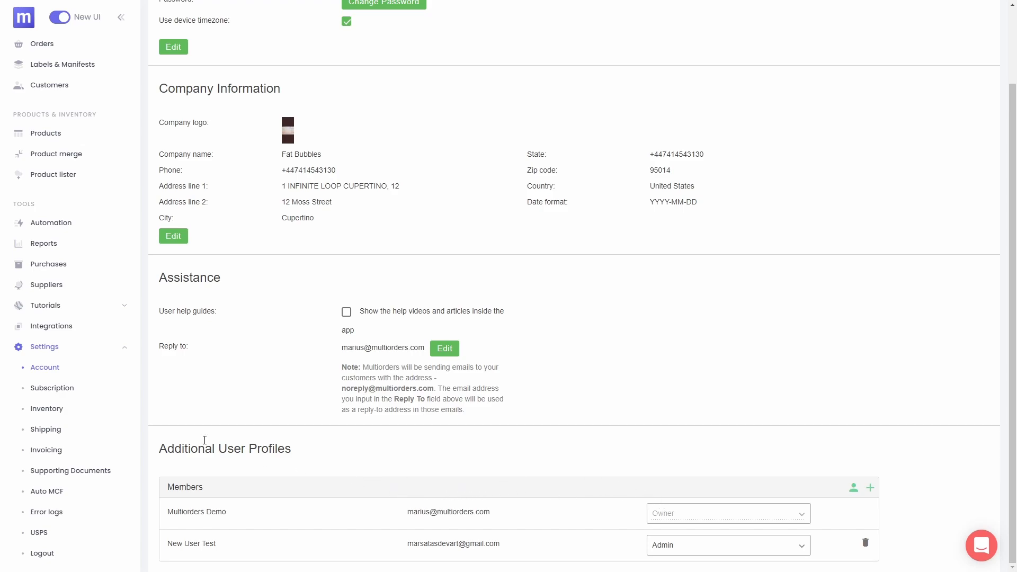
# Look over the subscription plans and add-ons, and open the inventory settings with warehouses, reorder point and tags.
pyautogui.click(48, 391)
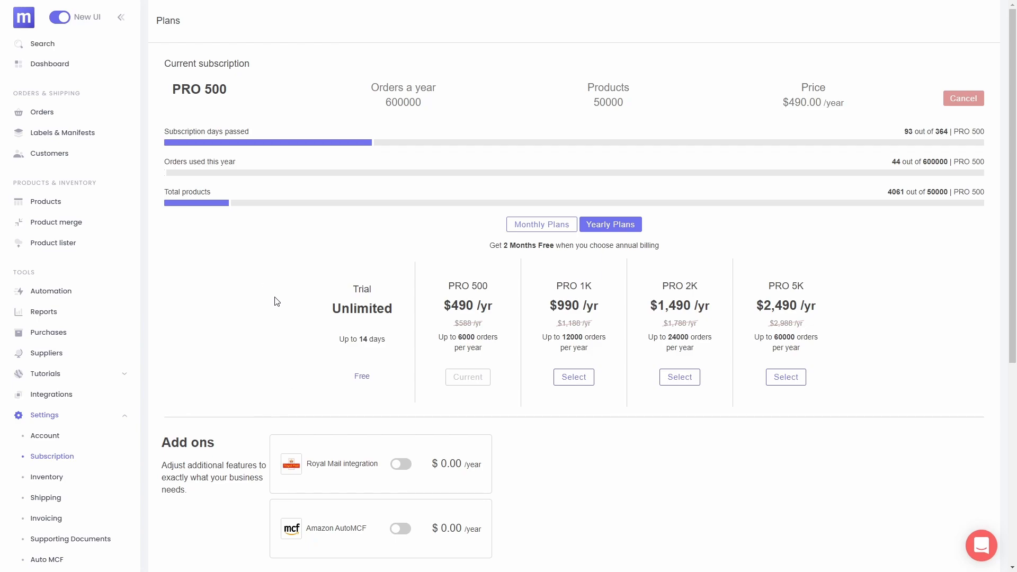
pyautogui.scroll(-3, 274, 300)
pyautogui.click(46, 477)
pyautogui.scroll(3, 540, 242)
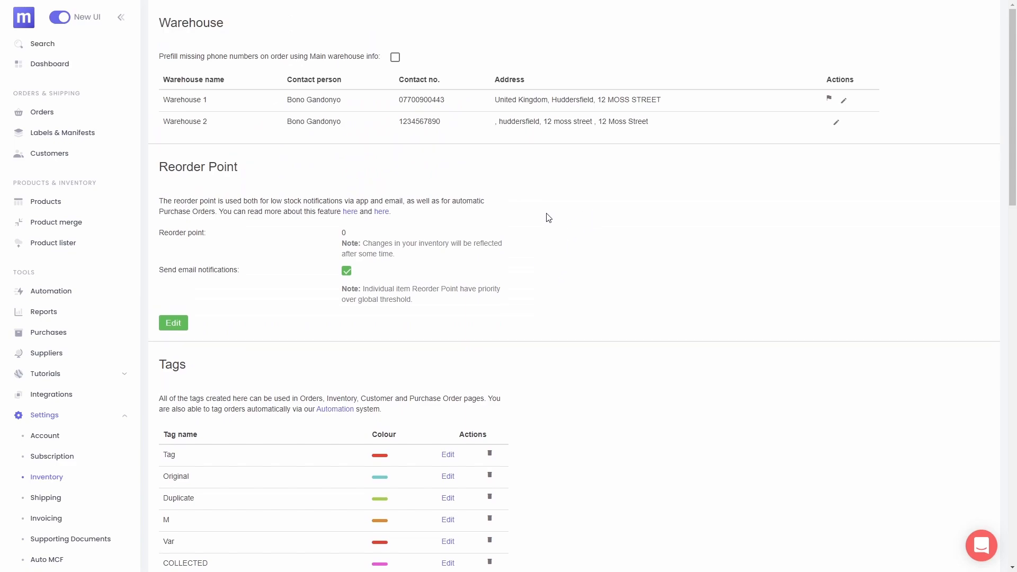
# Examine the rest of the inventory settings, from reorder point and tags through categories, image sizes and EORI codes to the closing stock report and order box.
pyautogui.scroll(-1, 397, 264)
pyautogui.moveTo(168, 114); pyautogui.dragTo(439, 227)
pyautogui.click(450, 204)
pyautogui.scroll(-4, 450, 204)
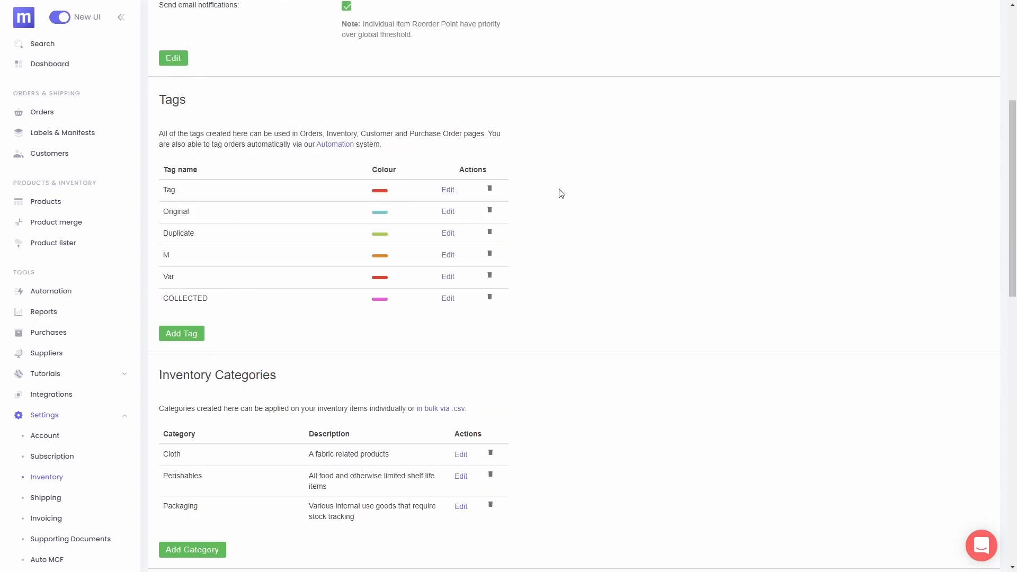
pyautogui.scroll(-4, 558, 185)
pyautogui.scroll(-6, 582, 210)
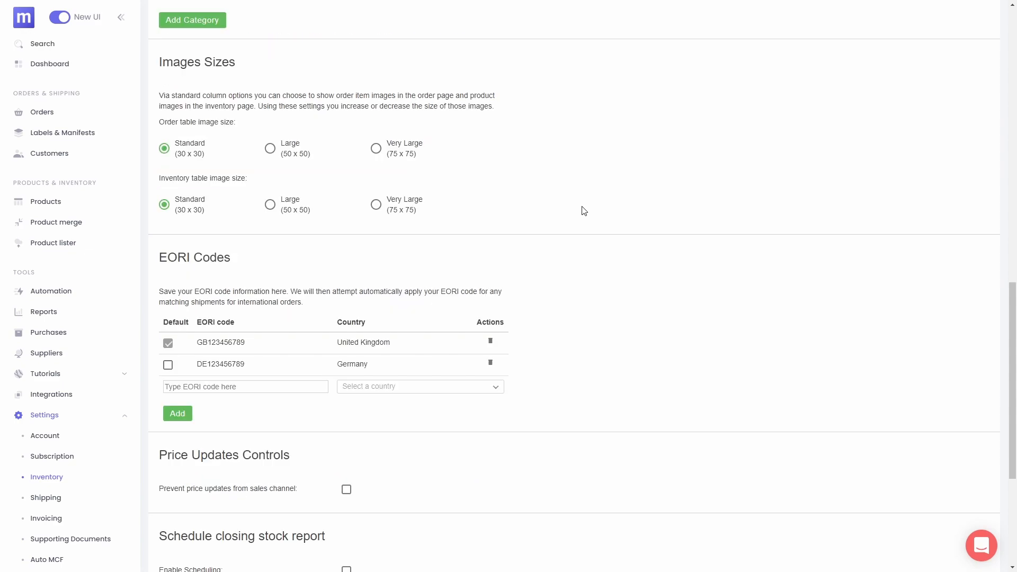
pyautogui.scroll(-3, 564, 206)
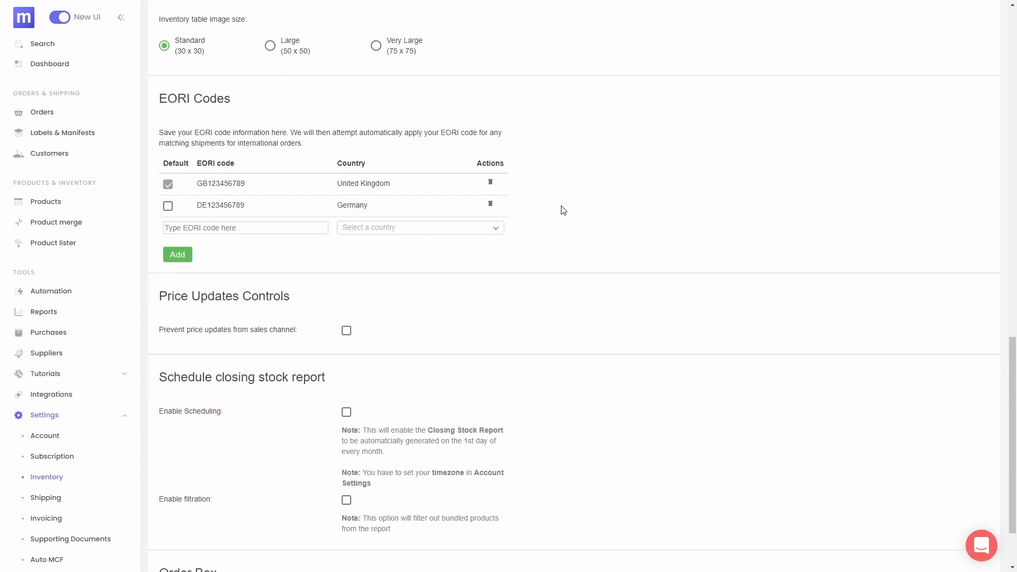
pyautogui.scroll(-2, 567, 192)
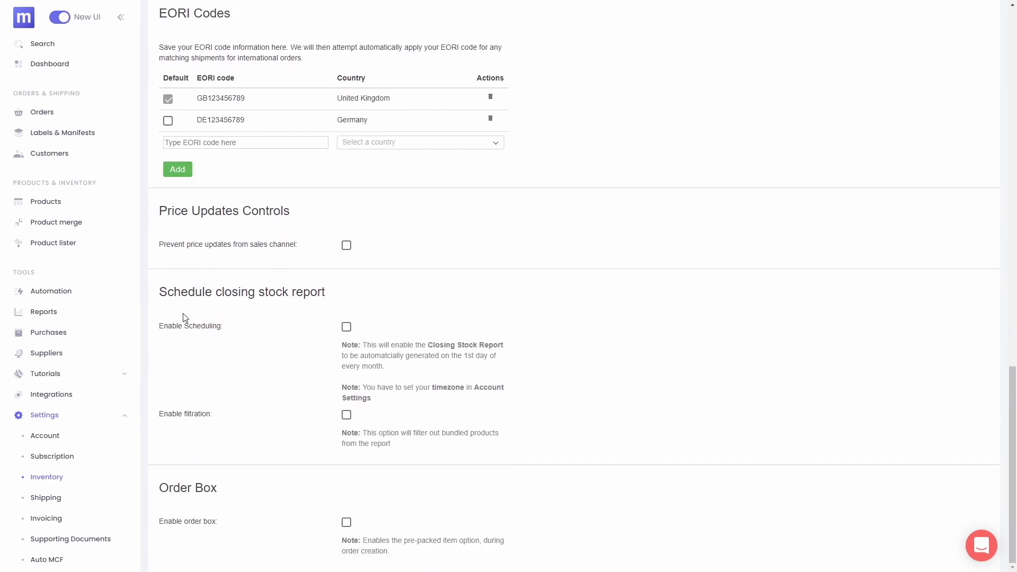
pyautogui.moveTo(161, 292); pyautogui.dragTo(364, 293)
pyautogui.click(419, 284)
pyautogui.scroll(2, 480, 277)
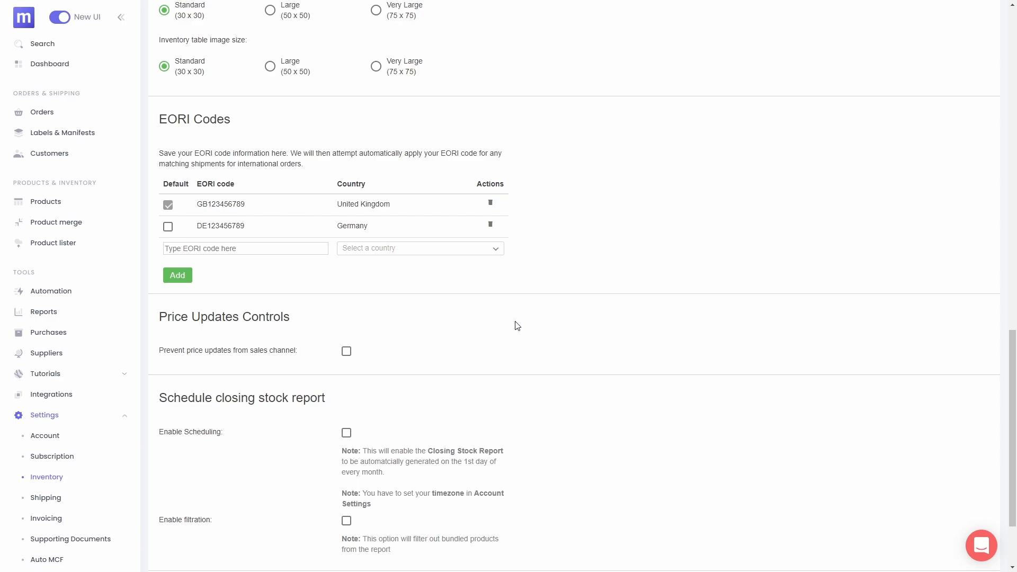
# Review the shipping settings: measure units, packages, order merge, in-progress status and the shipping label templates.
pyautogui.click(46, 498)
pyautogui.scroll(10, 662, 259)
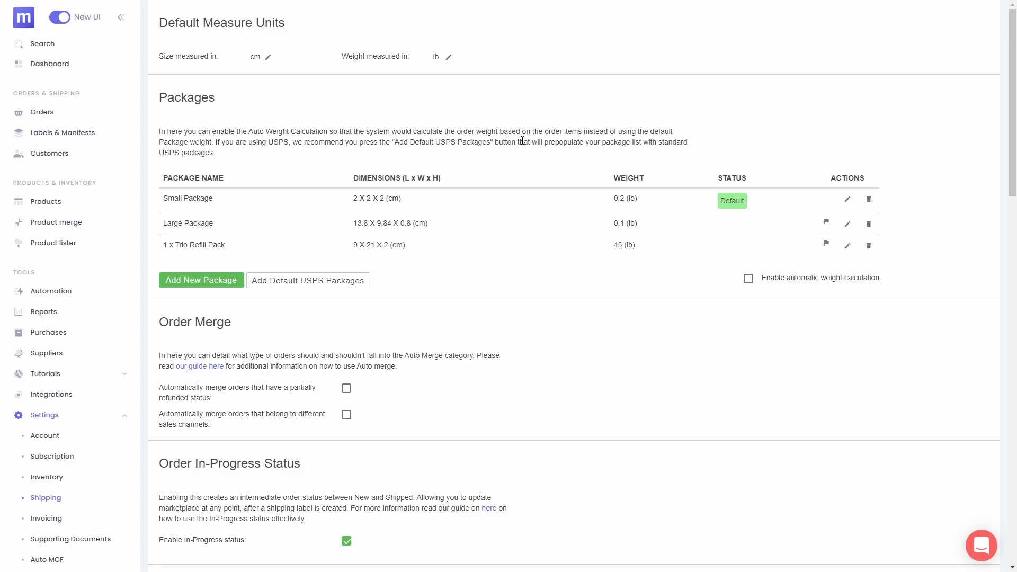
pyautogui.scroll(-1, 468, 157)
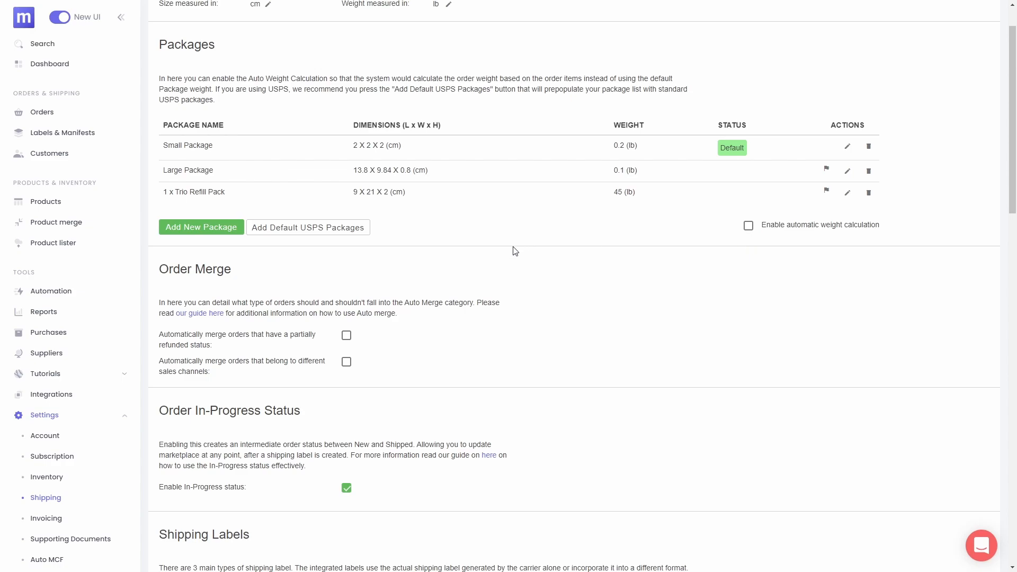
pyautogui.scroll(-1, 487, 228)
pyautogui.scroll(-1, 487, 229)
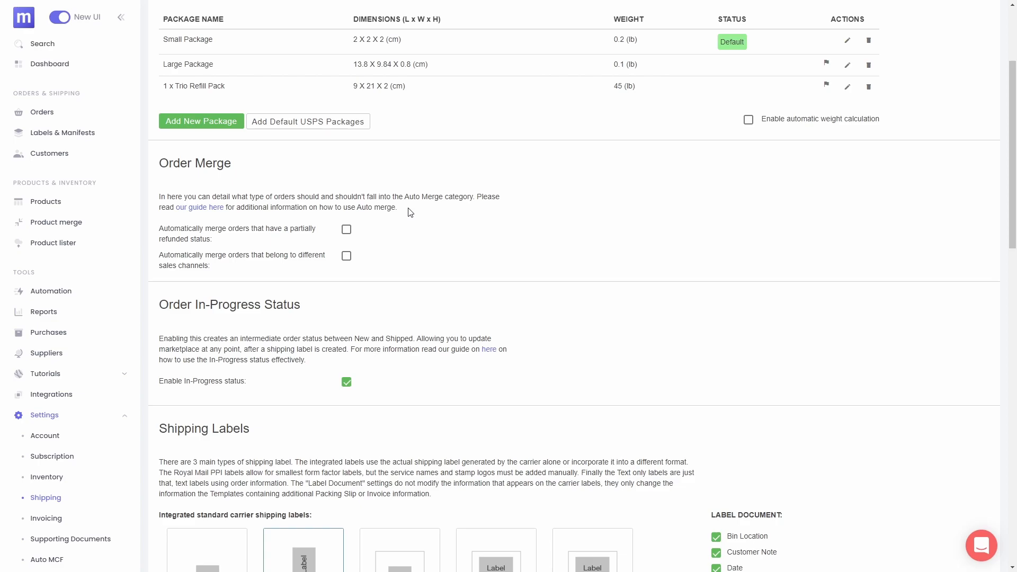
pyautogui.scroll(-2, 454, 249)
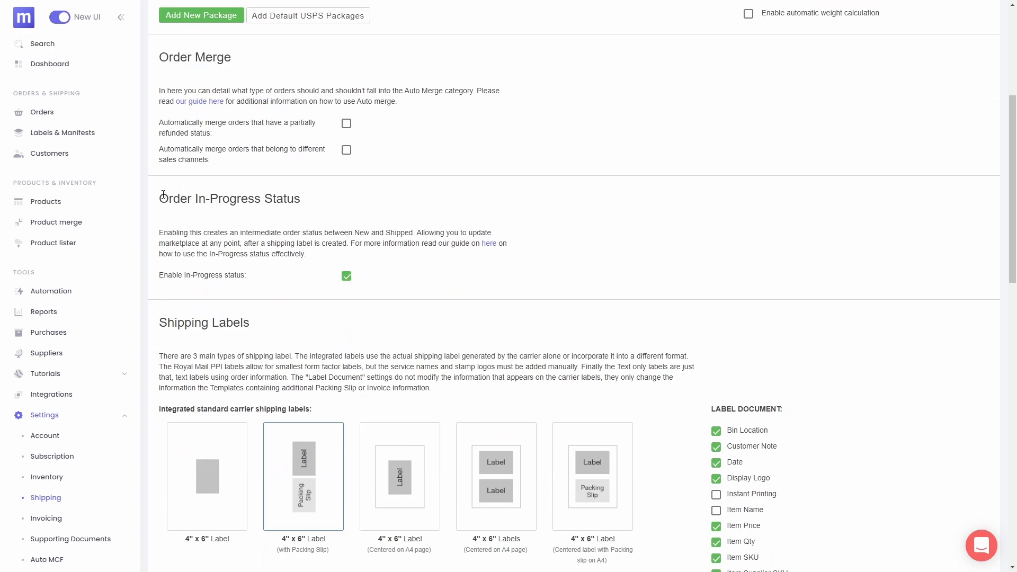
pyautogui.moveTo(162, 198); pyautogui.dragTo(299, 276)
pyautogui.click(297, 246)
pyautogui.scroll(-5, 498, 159)
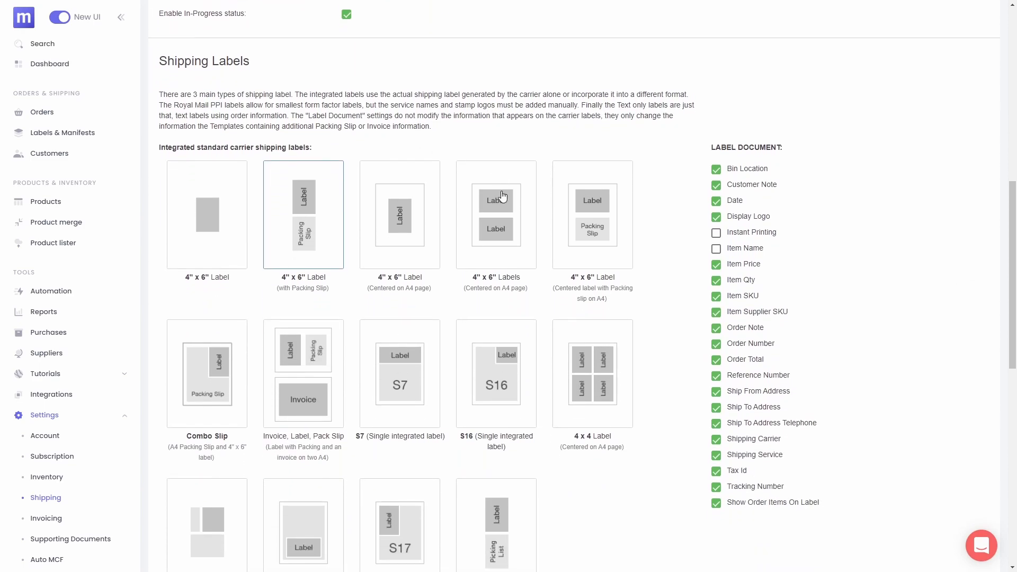
pyautogui.scroll(-3, 520, 166)
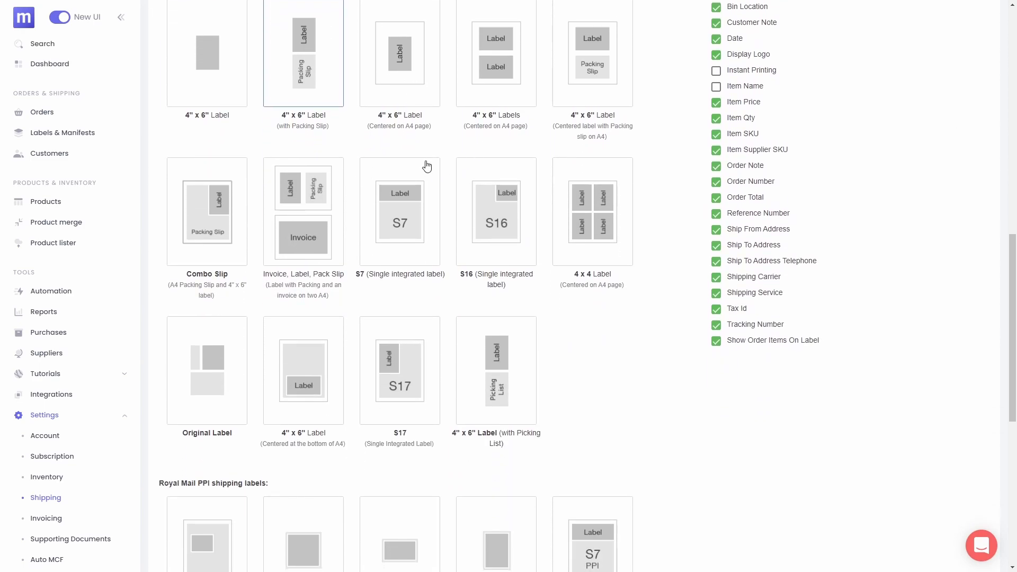
pyautogui.scroll(-3, 418, 164)
# Examine the invoicing settings: tax details, currency, invoice numbering, bank information, tax rules, store taxes, and the invoice and tax invoice fields.
pyautogui.scroll(-20, 490, 185)
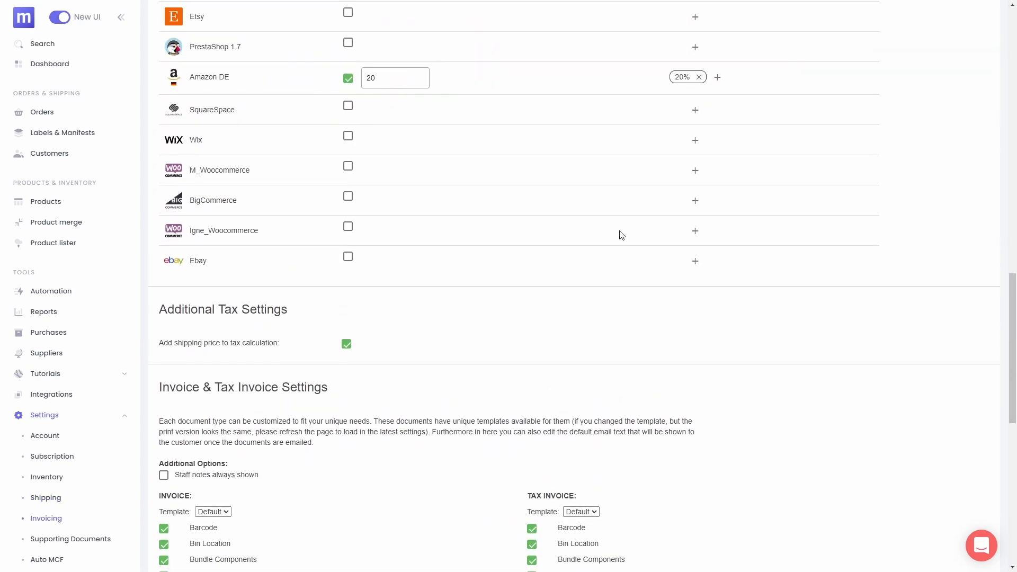
pyautogui.scroll(6, 646, 240)
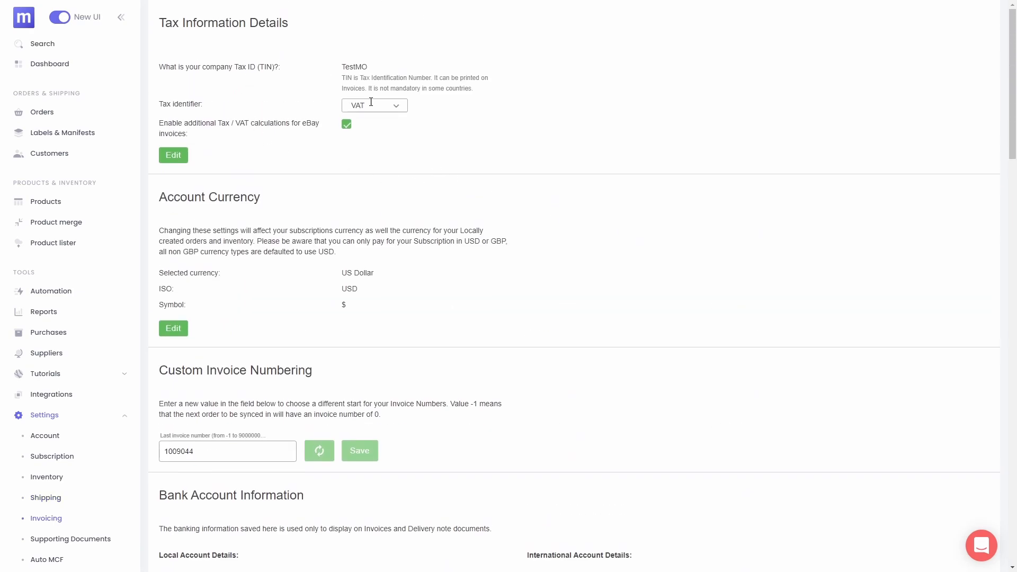
pyautogui.scroll(-5, 465, 192)
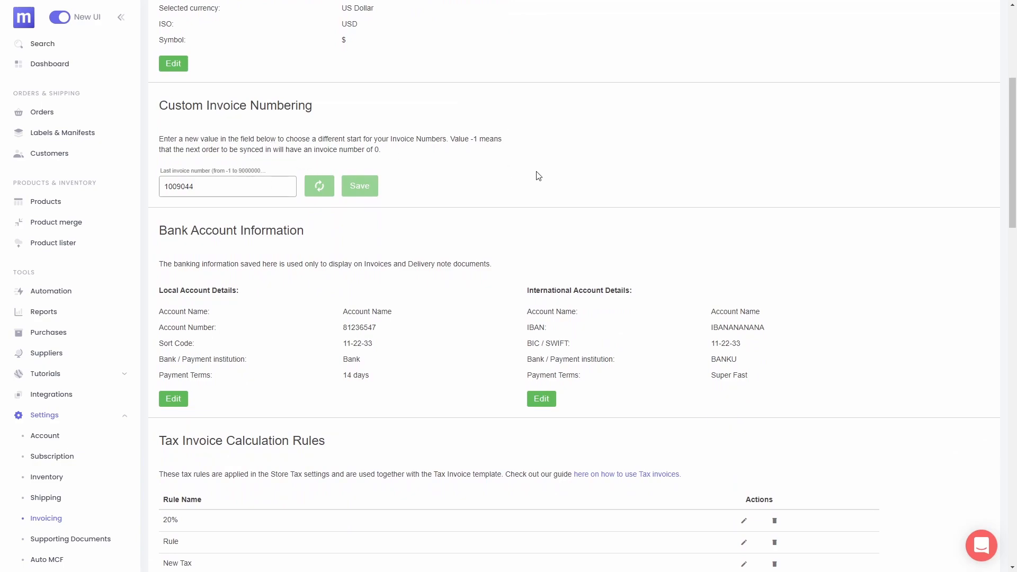
pyautogui.scroll(-4, 452, 191)
pyautogui.scroll(-2, 439, 162)
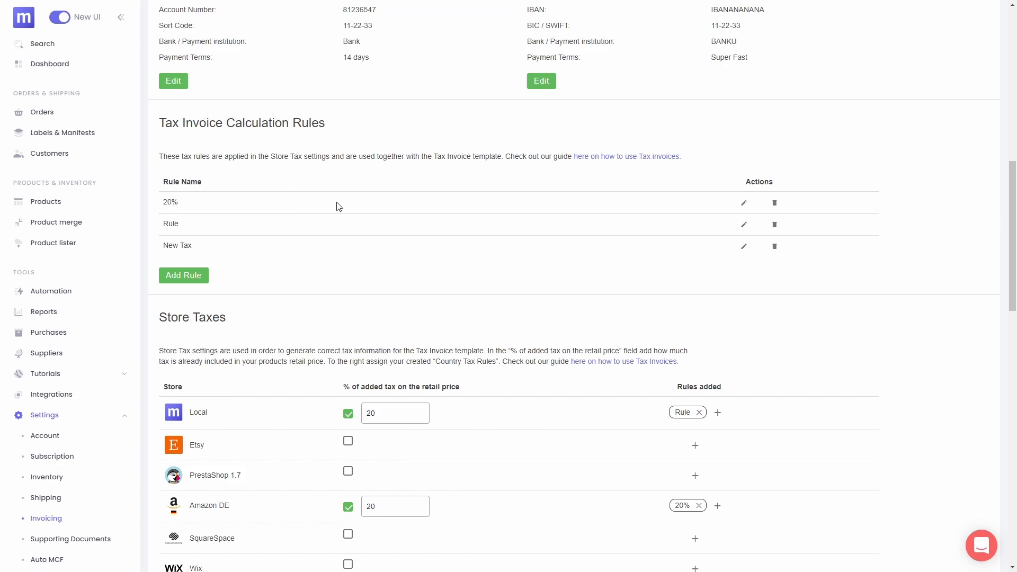
pyautogui.scroll(-13, 393, 214)
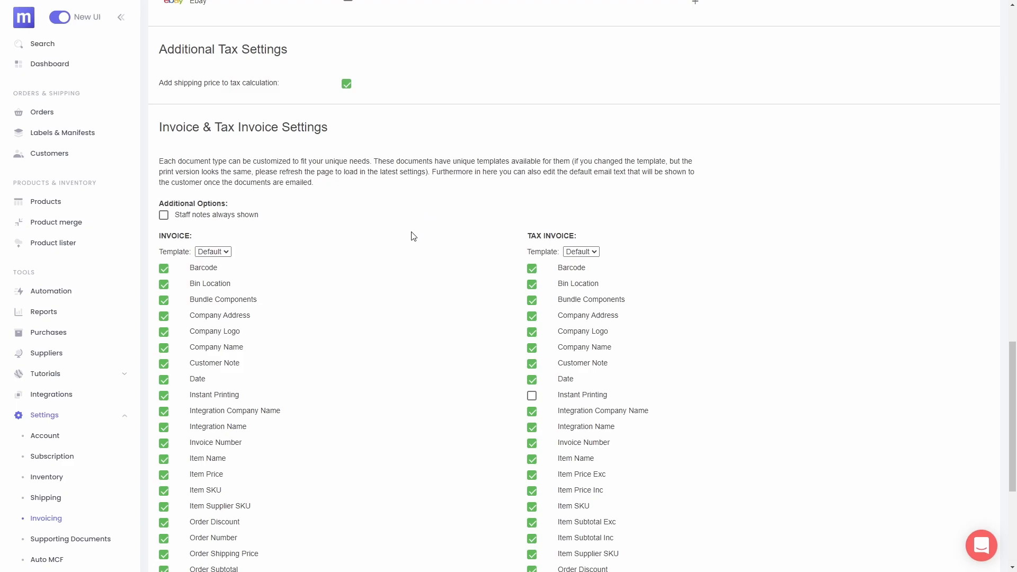
pyautogui.scroll(-3, 411, 234)
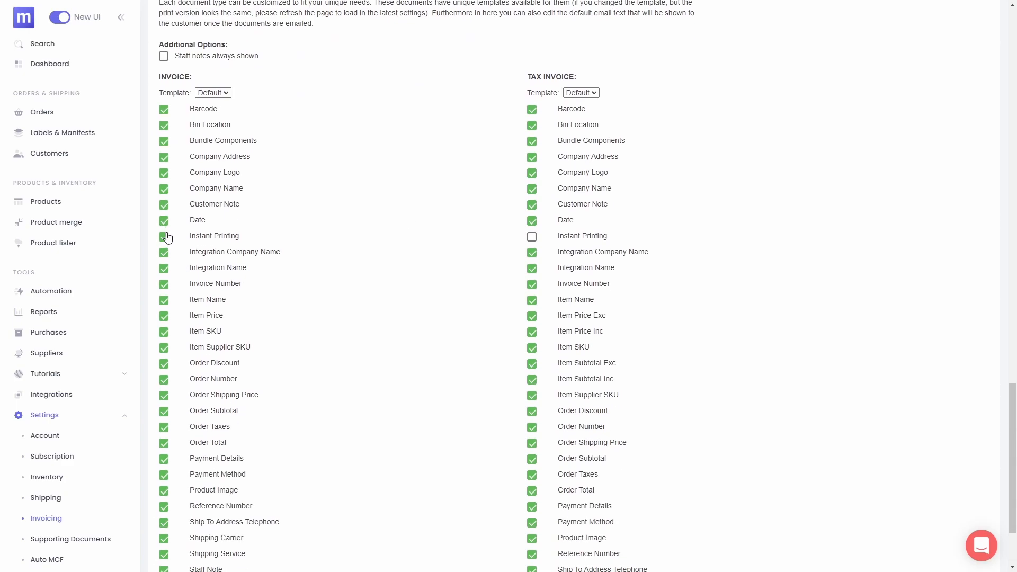
pyautogui.scroll(-2, 172, 281)
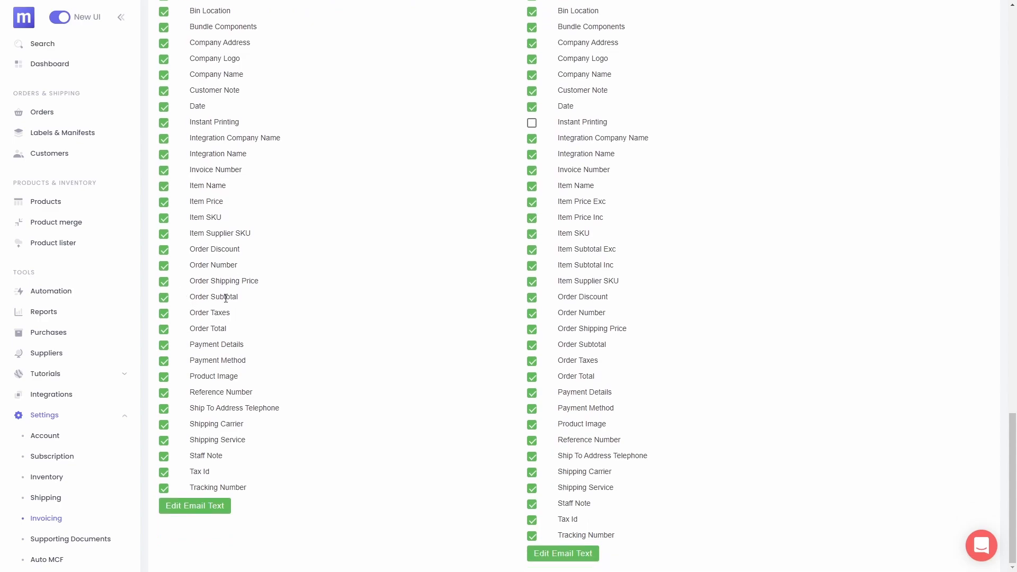
pyautogui.scroll(4, 231, 318)
pyautogui.scroll(-4, 232, 317)
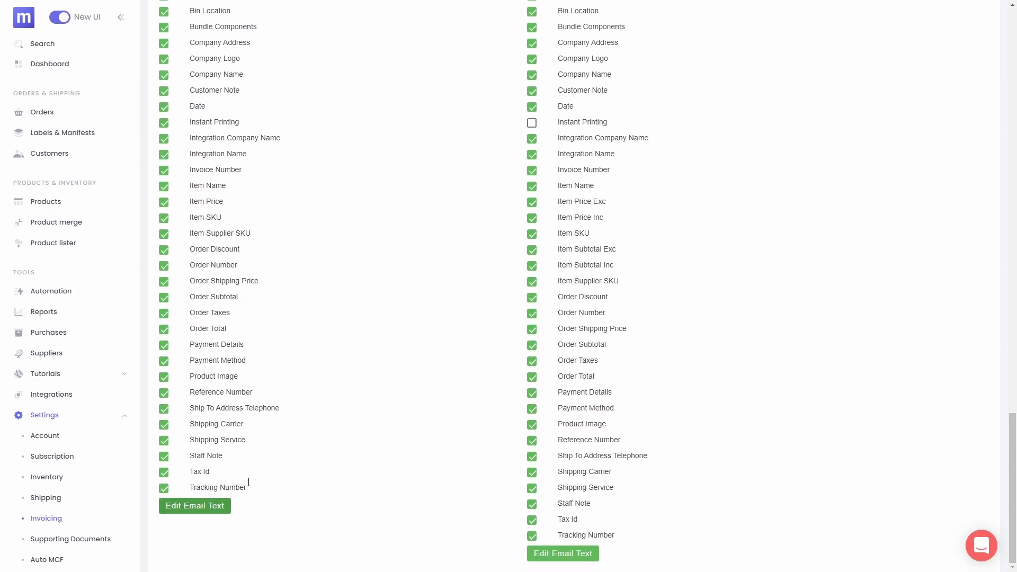
pyautogui.scroll(5, 254, 482)
# In the supporting documents settings, sort the picking list by Item Supplier SKU.
pyautogui.scroll(-12, 399, 347)
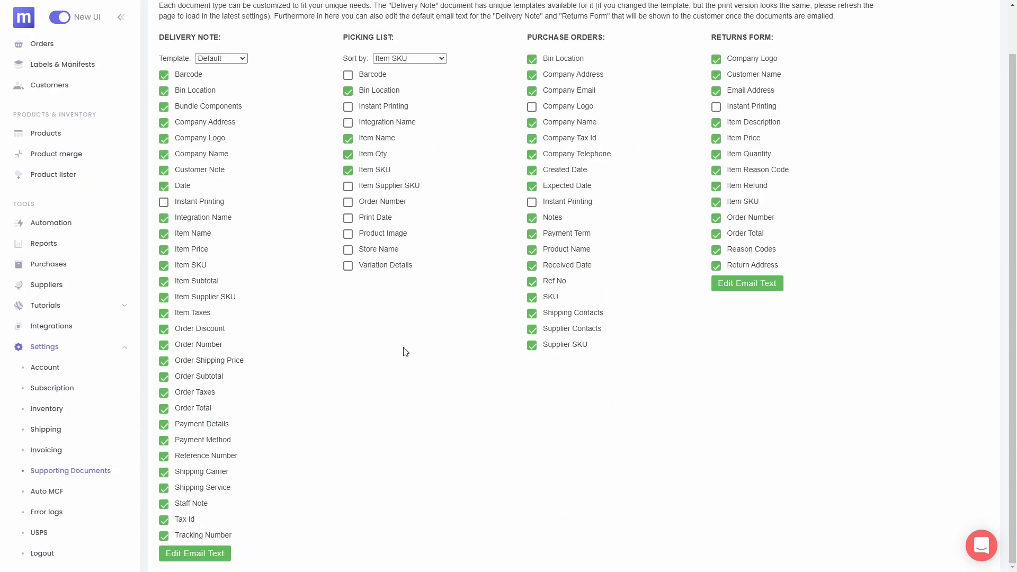
pyautogui.scroll(1, 445, 415)
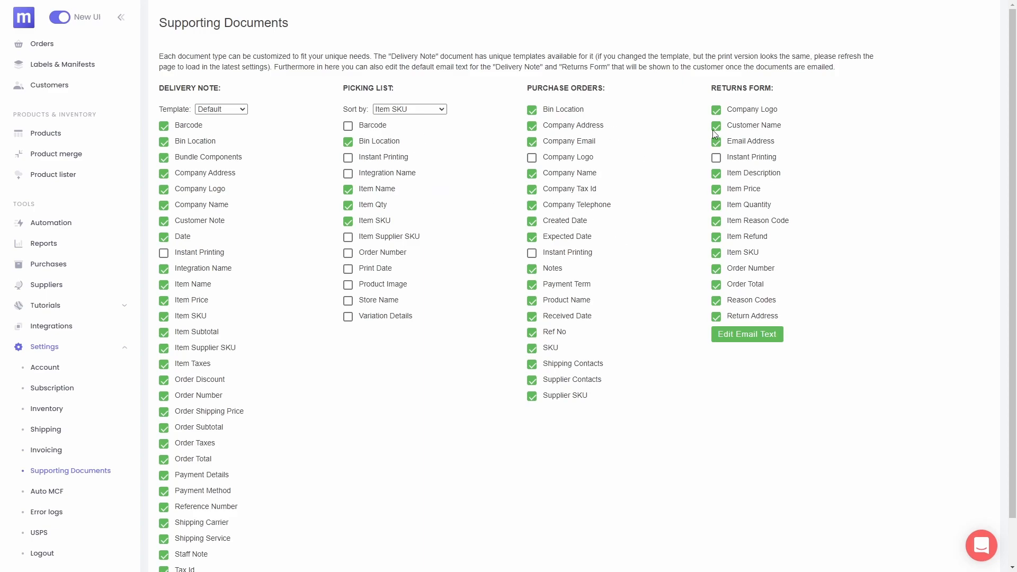
pyautogui.click(430, 108)
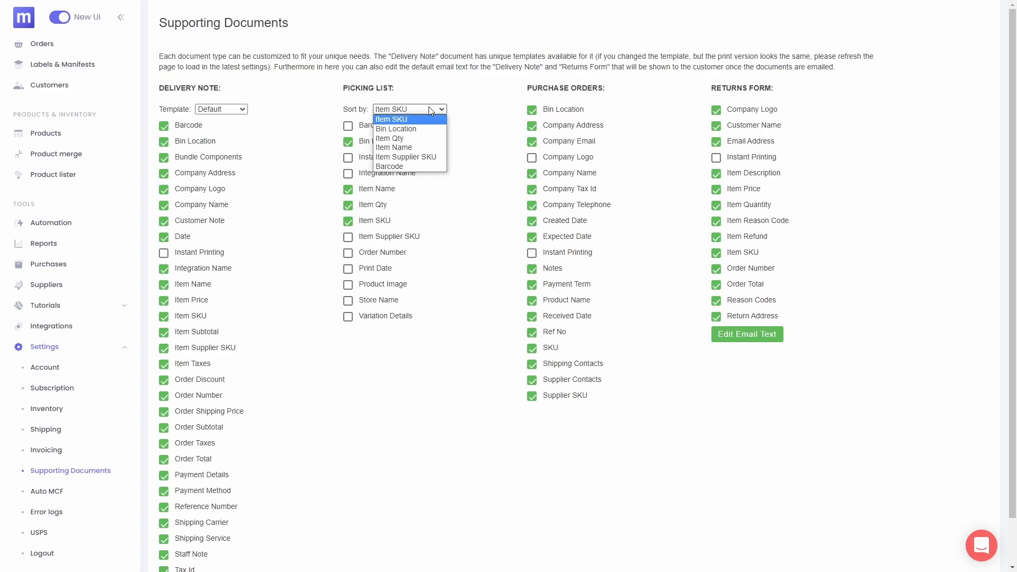
pyautogui.click(420, 157)
pyautogui.scroll(-1, 371, 265)
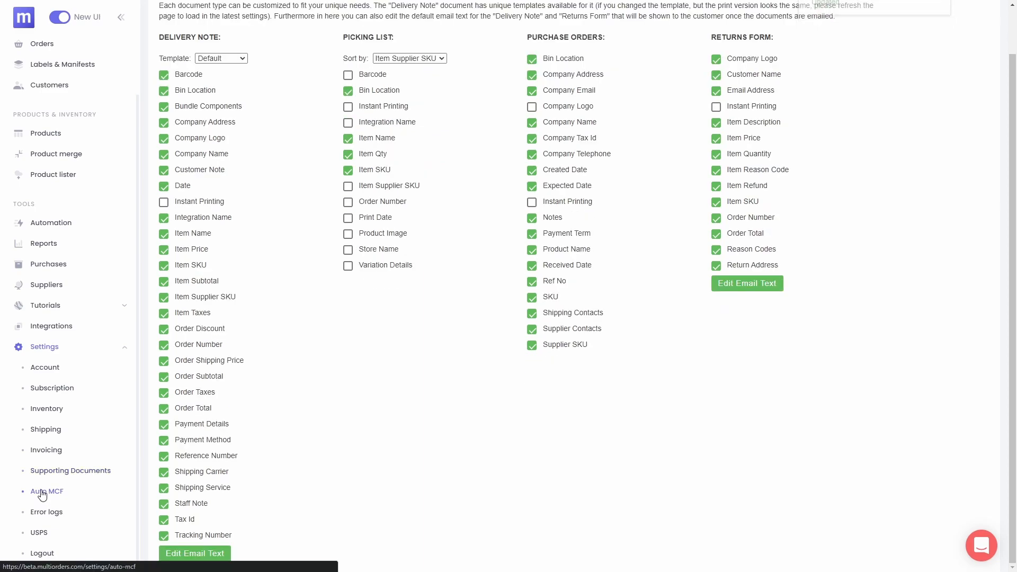
# Visit the Auto MCF settings, read the newest error log message, and open the USPS account settings.
pyautogui.click(47, 491)
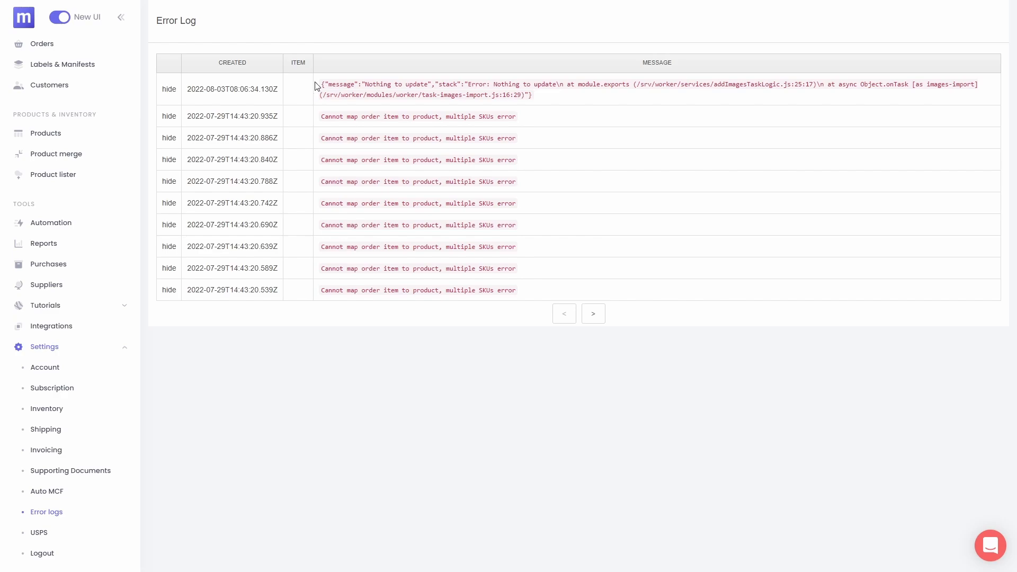
pyautogui.moveTo(314, 86); pyautogui.dragTo(577, 99)
pyautogui.click(579, 97)
pyautogui.click(39, 532)
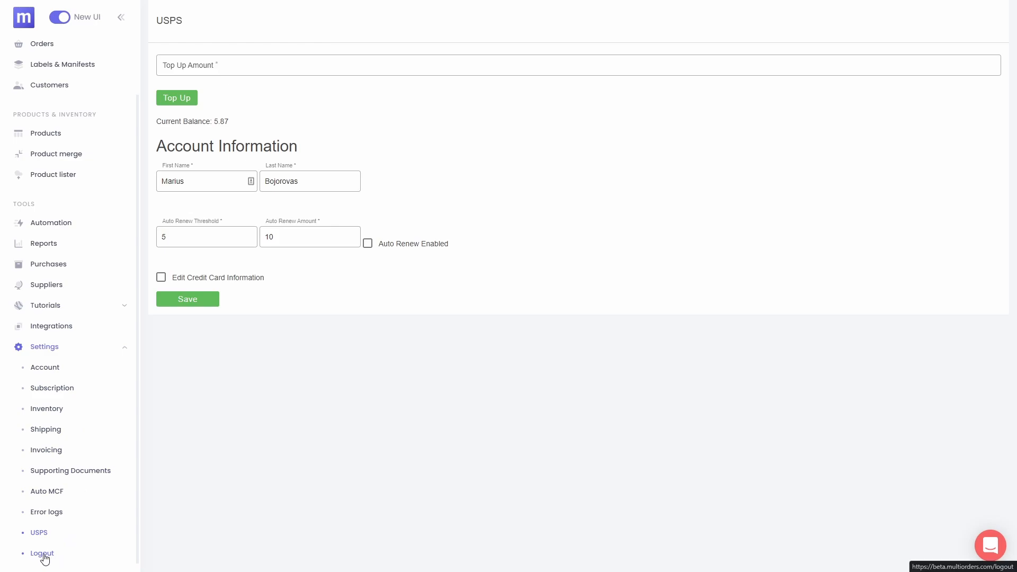
# Return to the integrations overview and reveal the available tutorial resources, Youtube and Guides.
pyautogui.scroll(2, 50, 530)
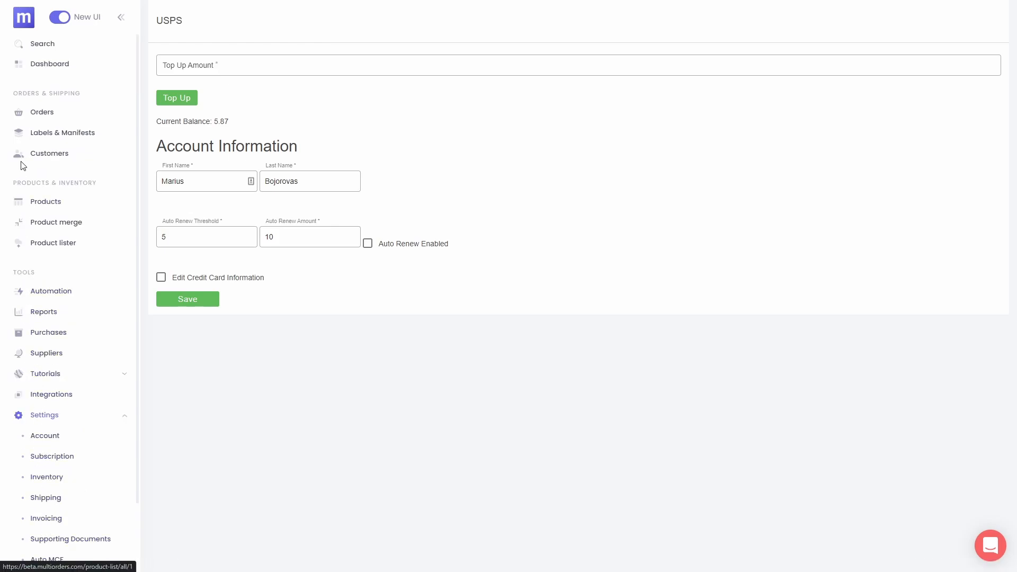
pyautogui.click(56, 395)
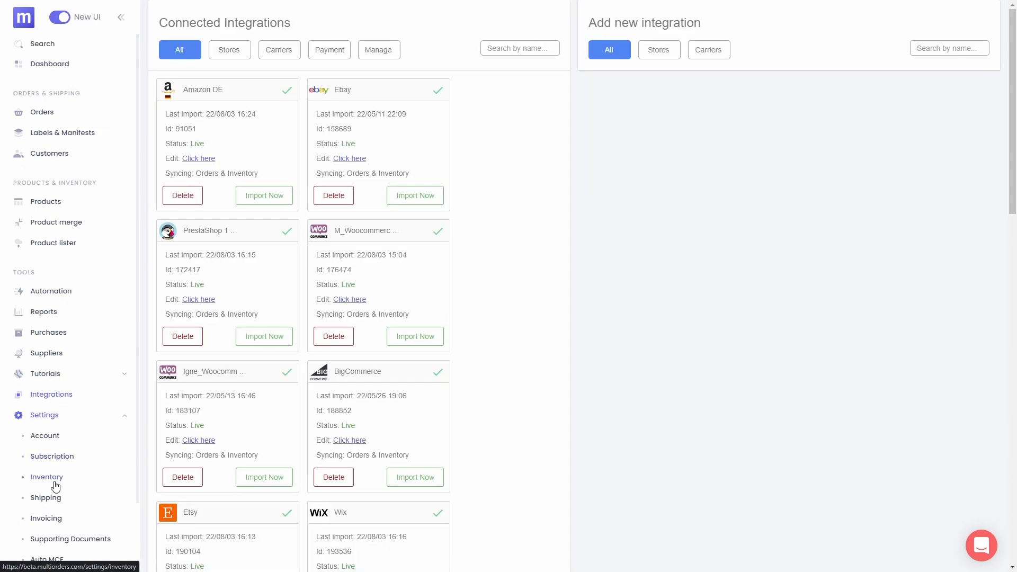
pyautogui.click(79, 420)
pyautogui.click(62, 379)
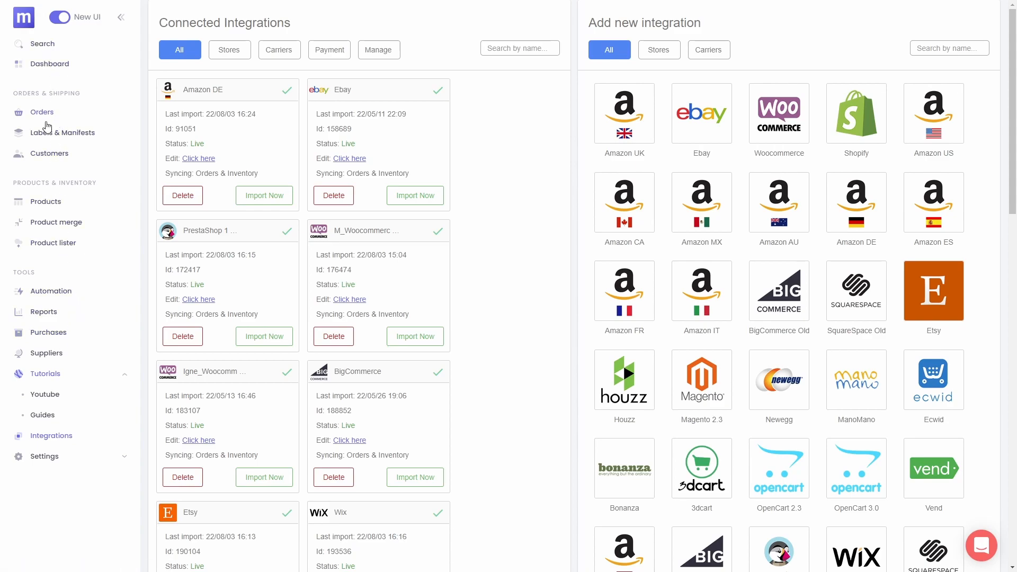
# Visit the customer list, and view the customer order history of the new Etsy order dated 22/07/25.
pyautogui.click(49, 153)
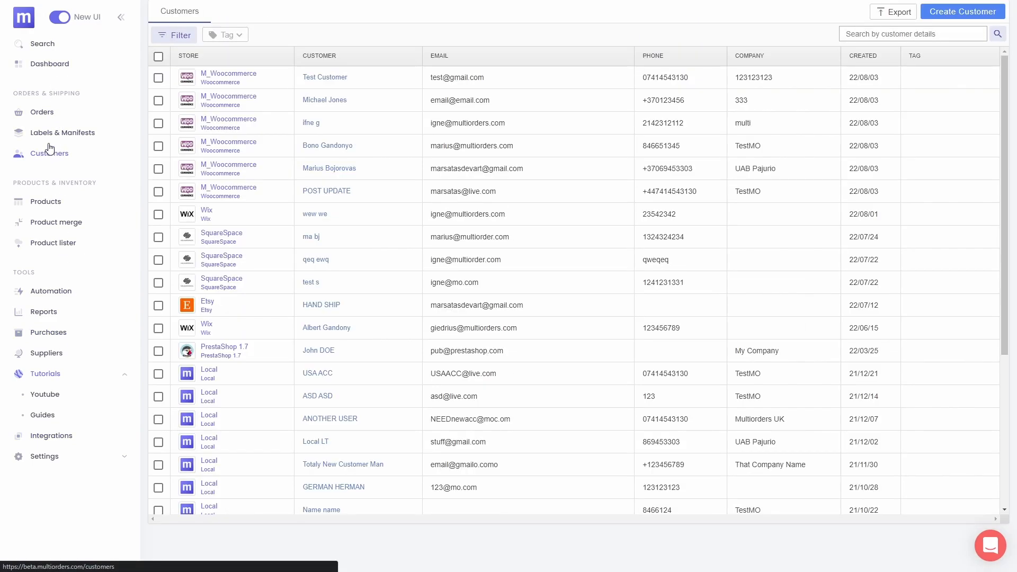
pyautogui.click(43, 111)
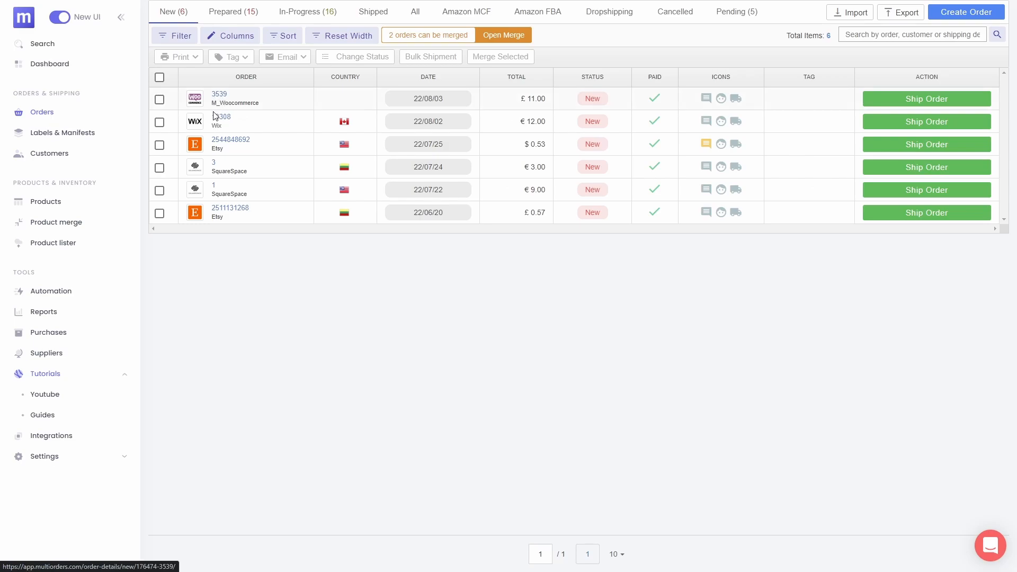
pyautogui.click(218, 148)
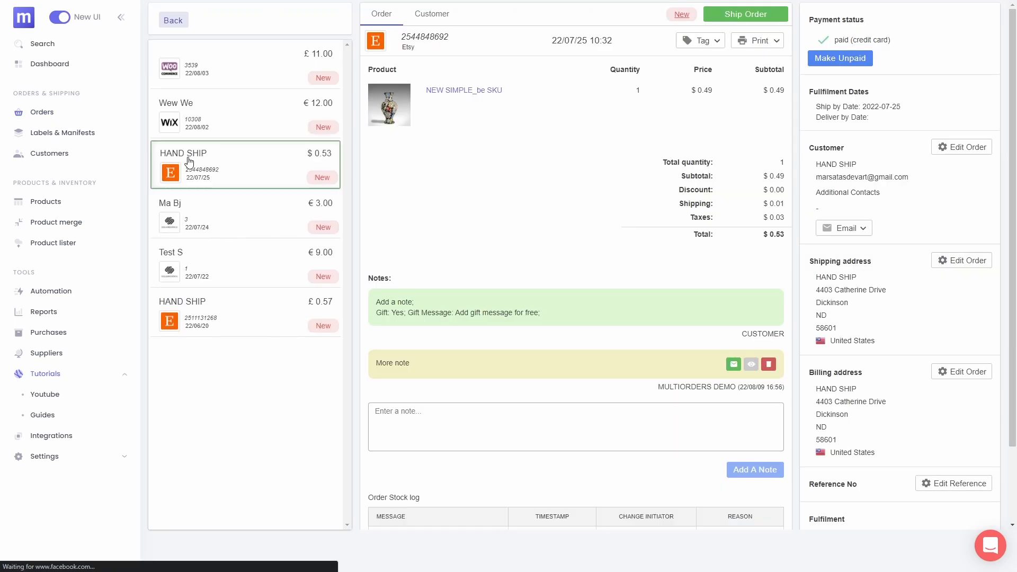
pyautogui.click(433, 16)
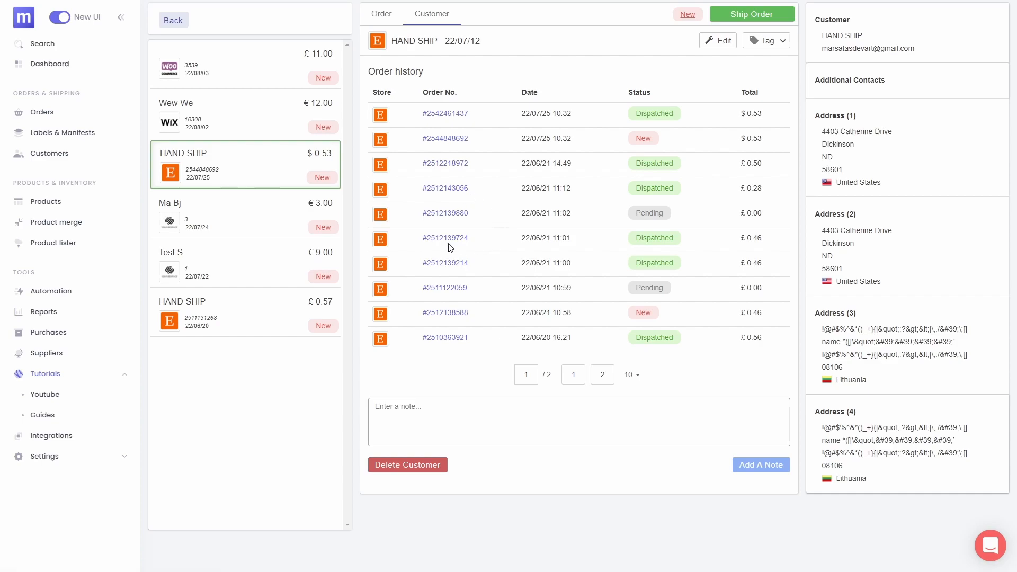
# Revisit the customer list and the automation rules, and open the support chat.
pyautogui.click(51, 154)
pyautogui.scroll(-5, 328, 159)
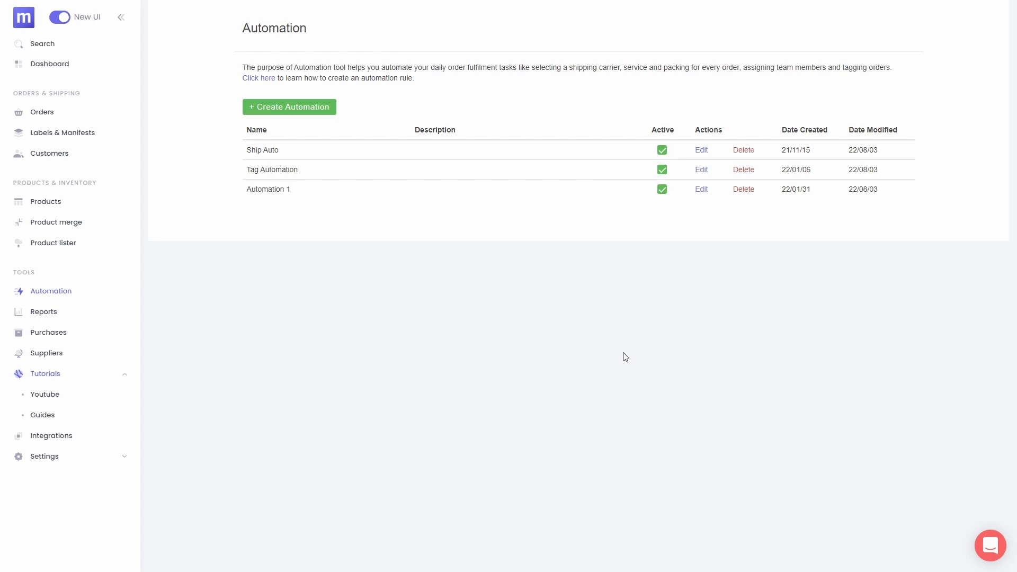
pyautogui.click(992, 546)
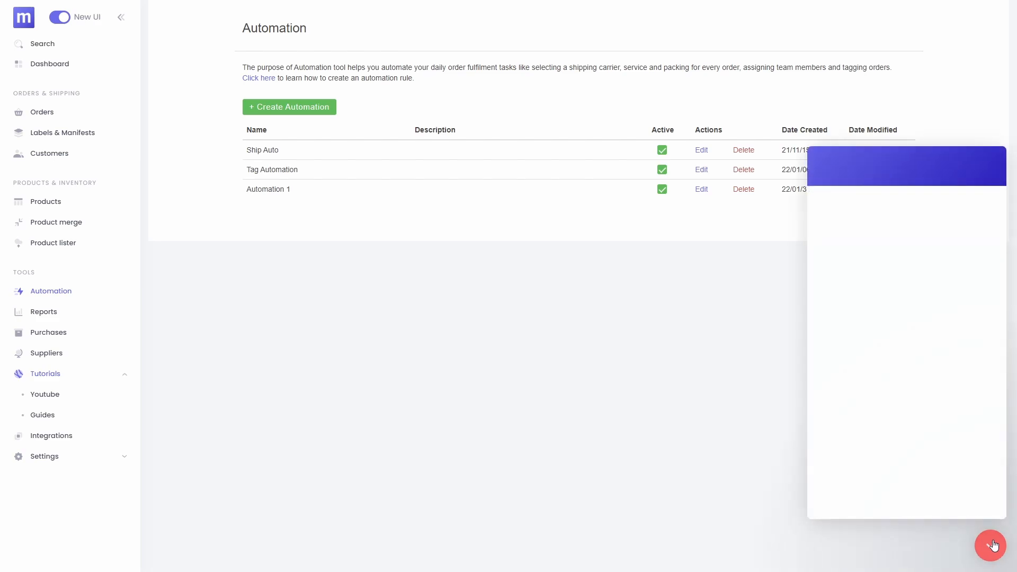